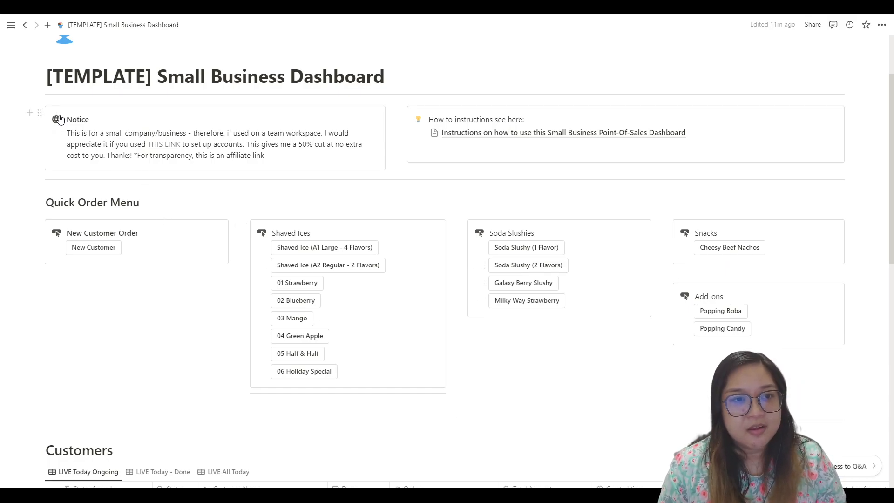
Step: Look through the dashboard's Notice, Quick Order Menu, Customers, Orders, Cashflow and Databases sections
mouse_move(156, 148)
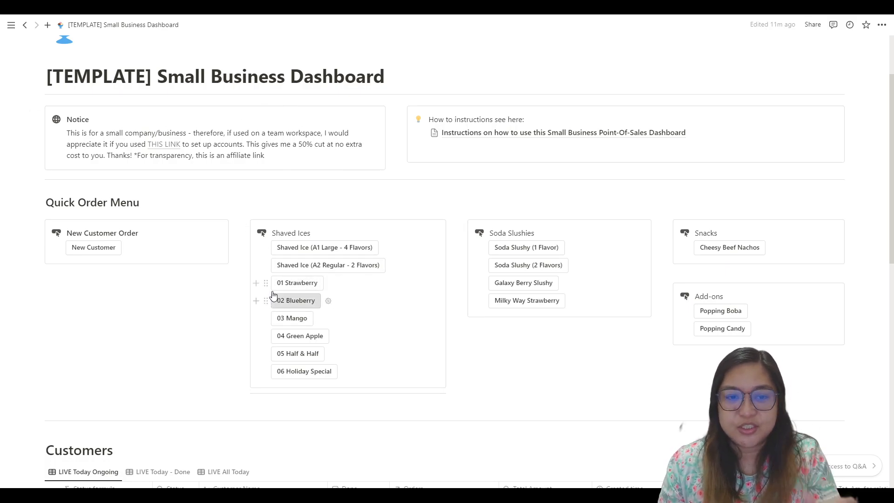
scroll(226, 284, down, 2)
scroll(221, 274, up, 4)
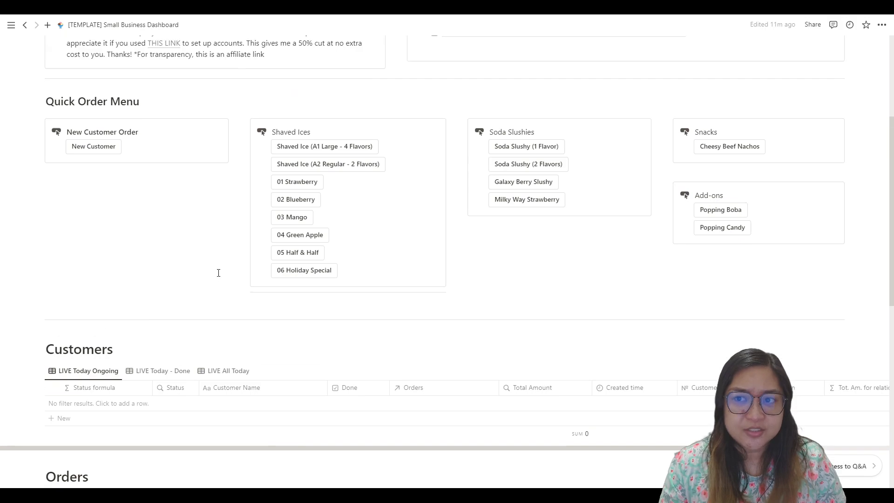
mouse_move(11, 298)
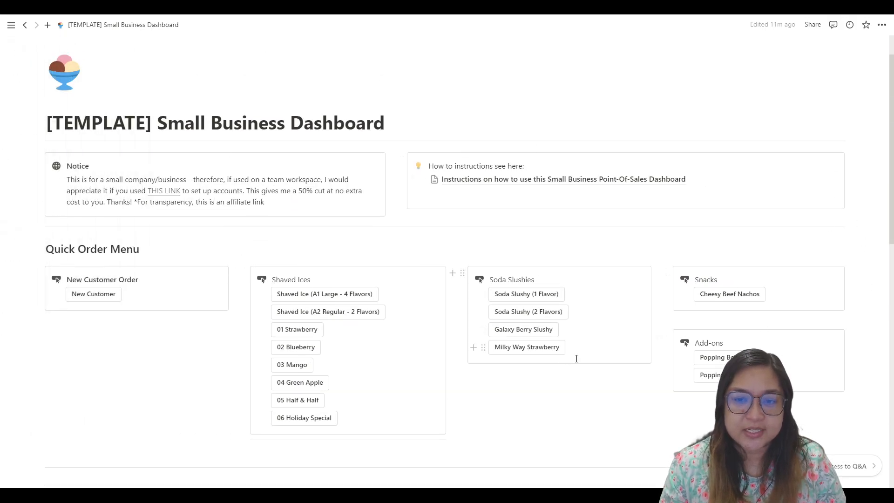
scroll(575, 347, down, 3)
scroll(570, 343, down, 3)
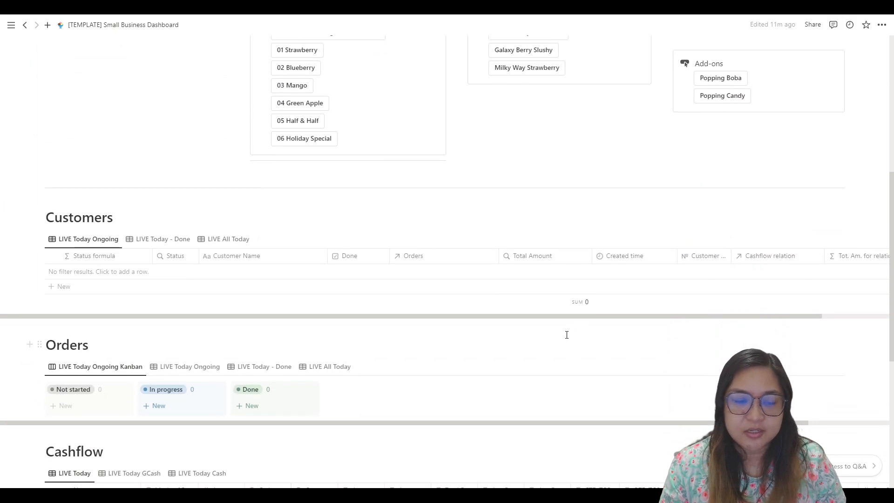
scroll(567, 332, down, 4)
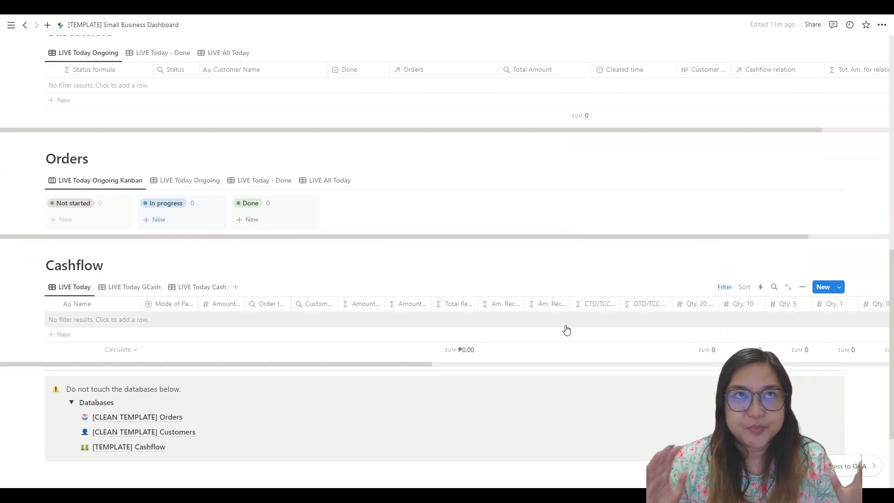
scroll(566, 328, up, 8)
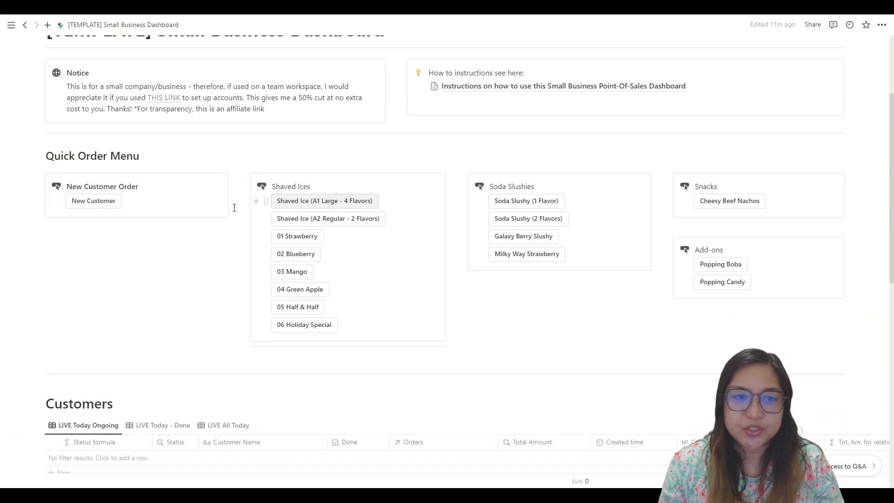
scroll(750, 331, down, 4)
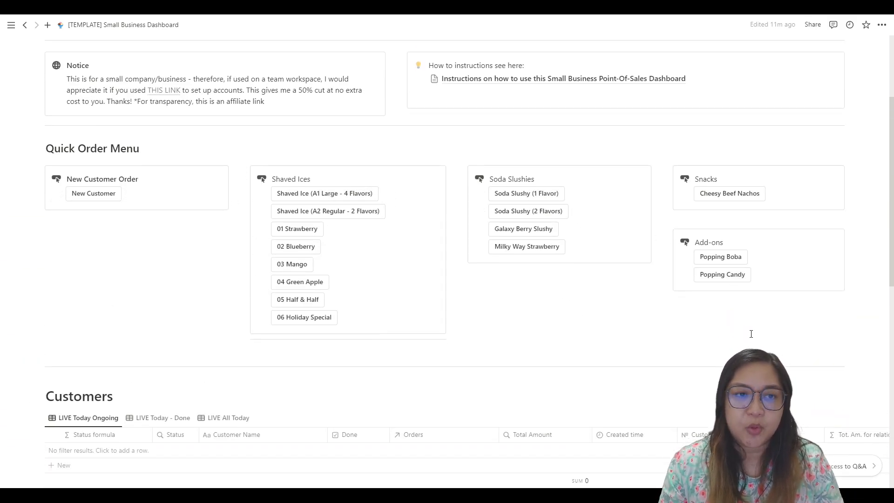
scroll(740, 333, up, 4)
scroll(615, 304, up, 3)
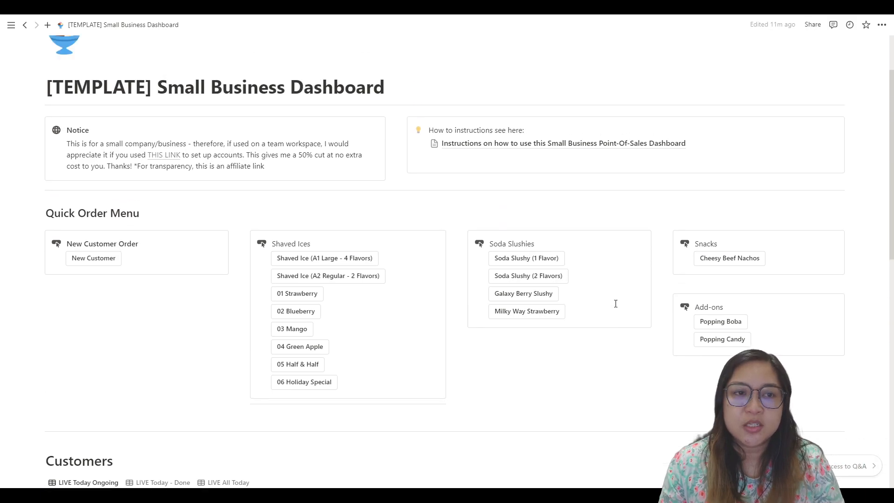
scroll(616, 304, down, 8)
scroll(617, 304, down, 5)
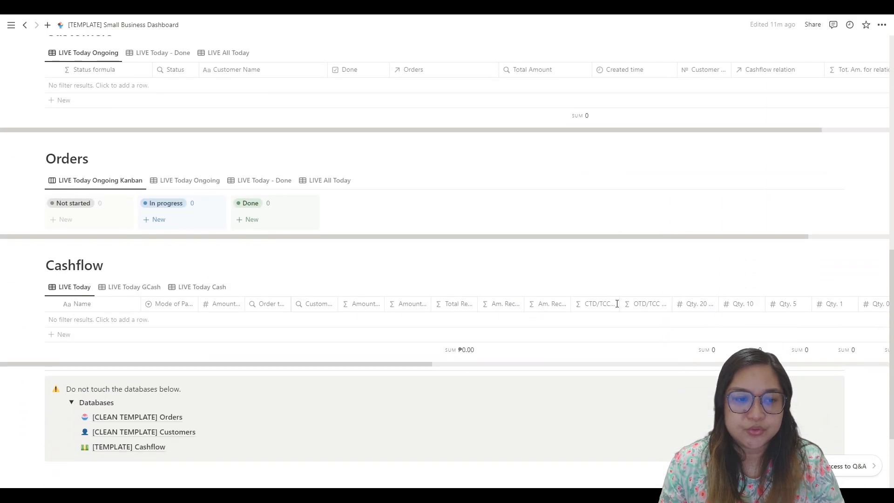
Step: Open the [CLEAN TEMPLATE] Orders database and open its "Shaved Ice (A1 Large - 4 Flavors)" template for editing
mouse_move(157, 327)
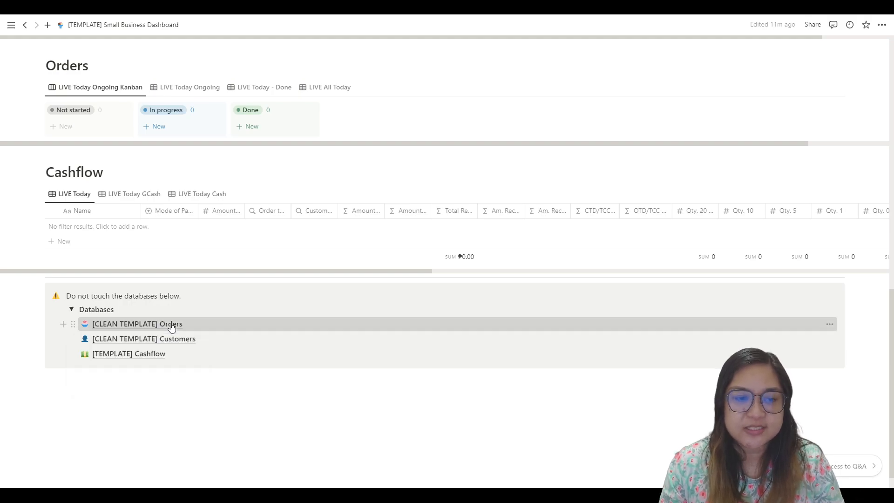
click(171, 325)
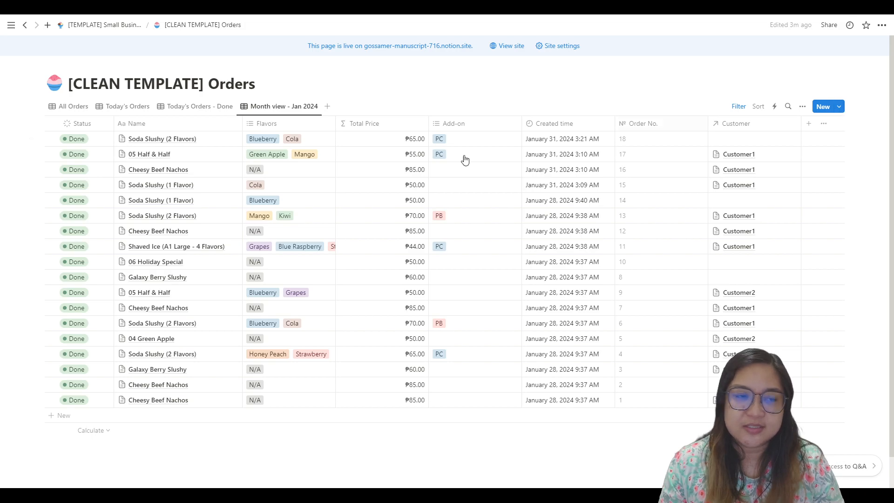
click(839, 107)
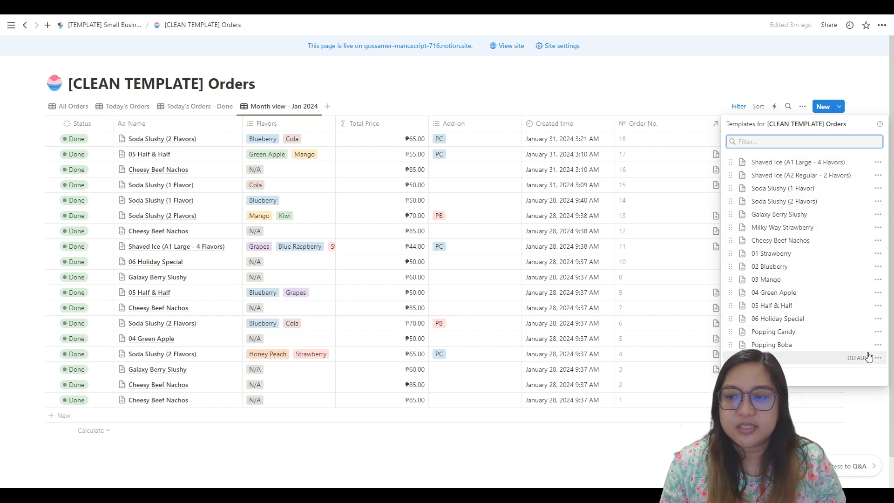
click(877, 164)
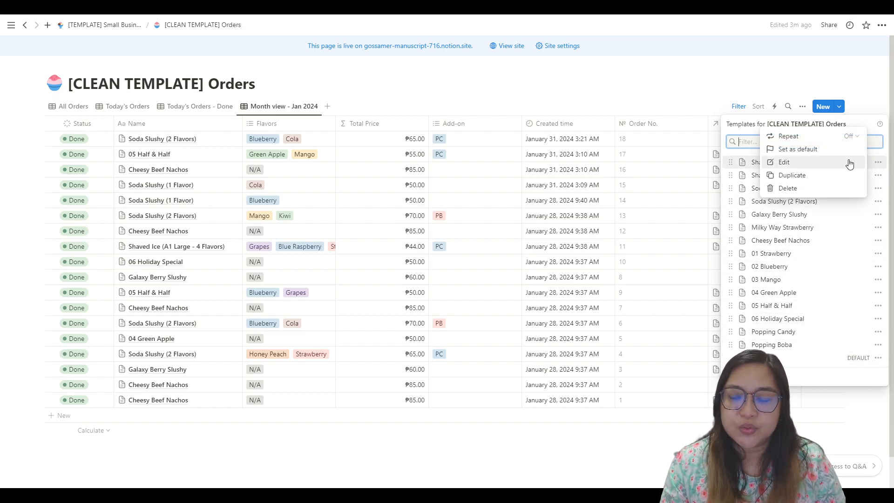
click(801, 163)
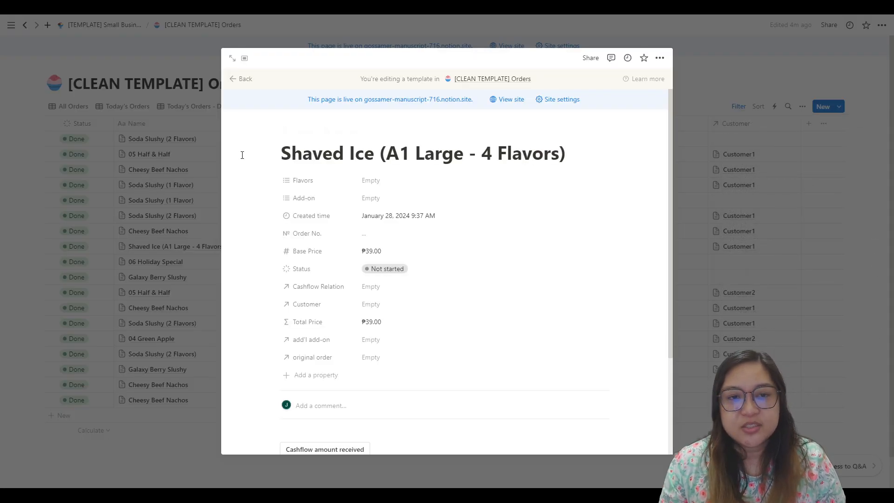
Step: Rename the order template as "Lemonade 100% sweetness"
drag(577, 160, 285, 150)
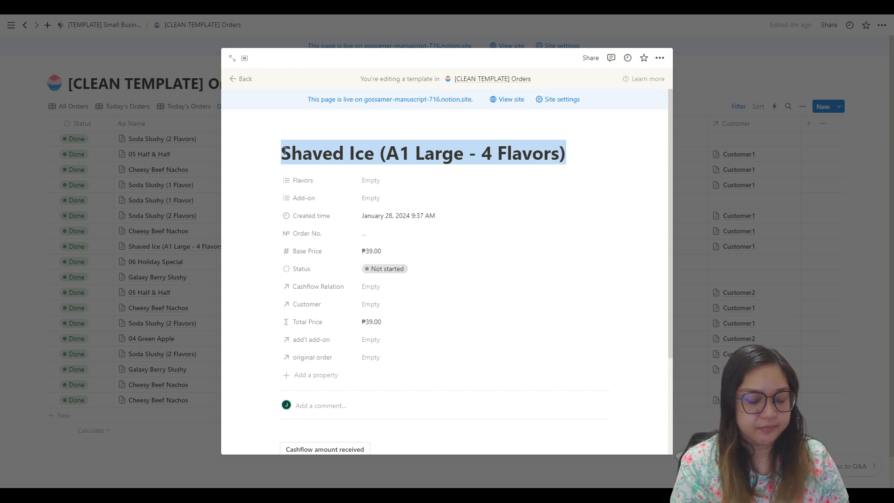
text(Lemonade 100% sweetness)
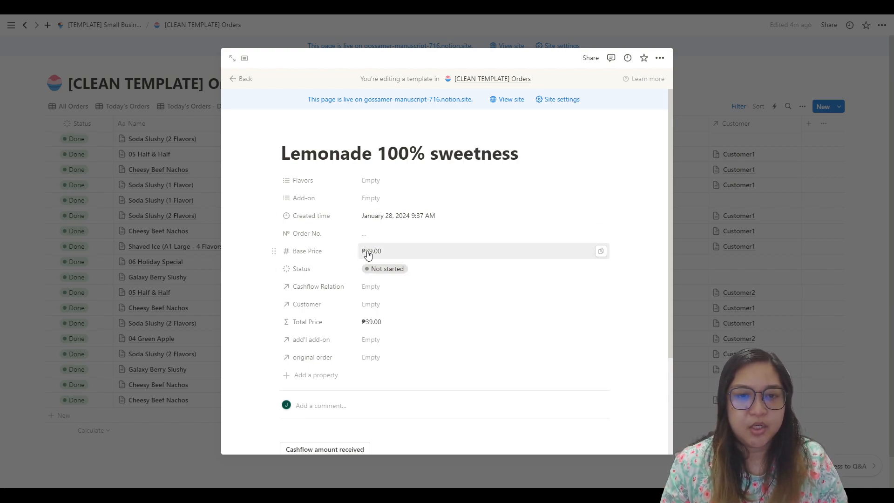
Step: Set the number format of the Base Price property to Euro
click(386, 251)
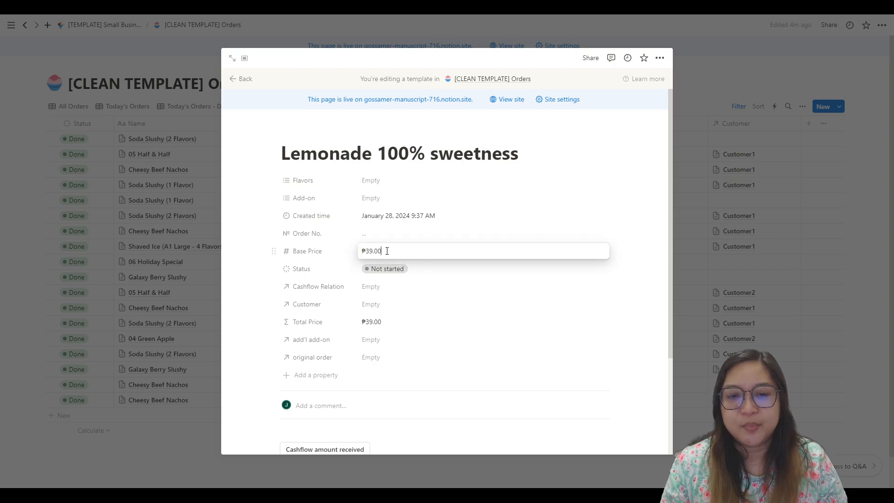
click(309, 252)
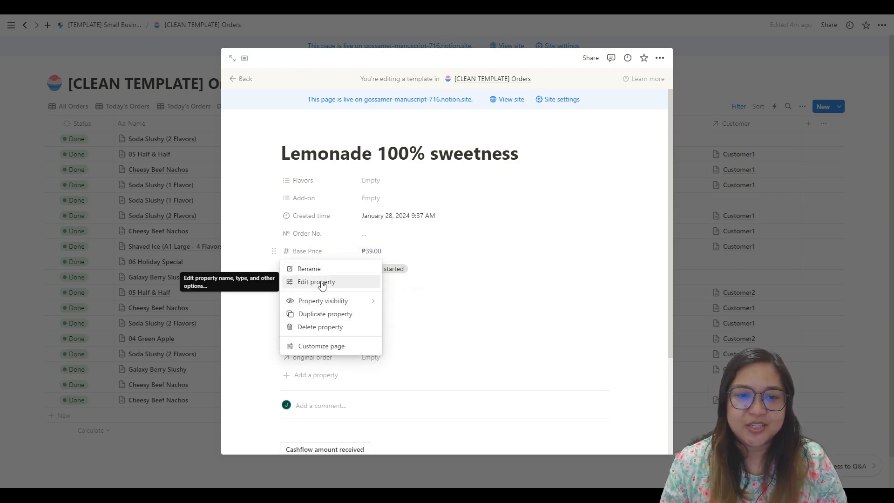
click(302, 251)
click(305, 252)
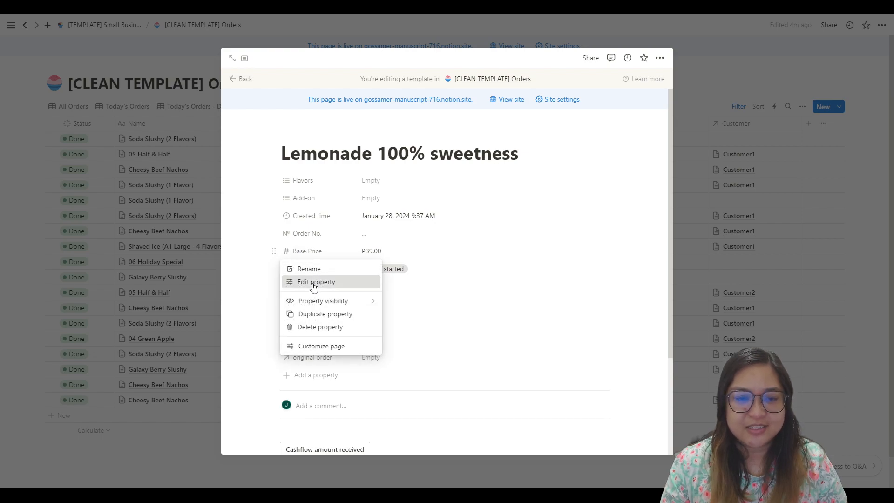
click(313, 284)
click(397, 302)
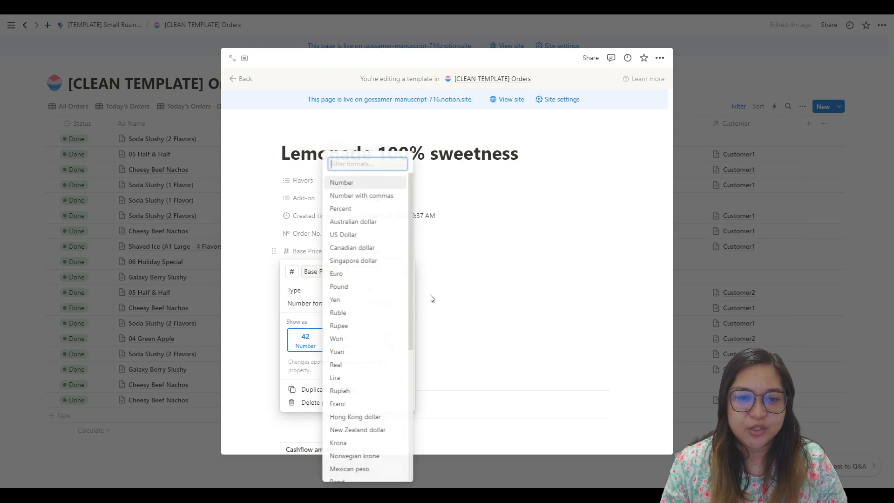
click(339, 274)
click(422, 274)
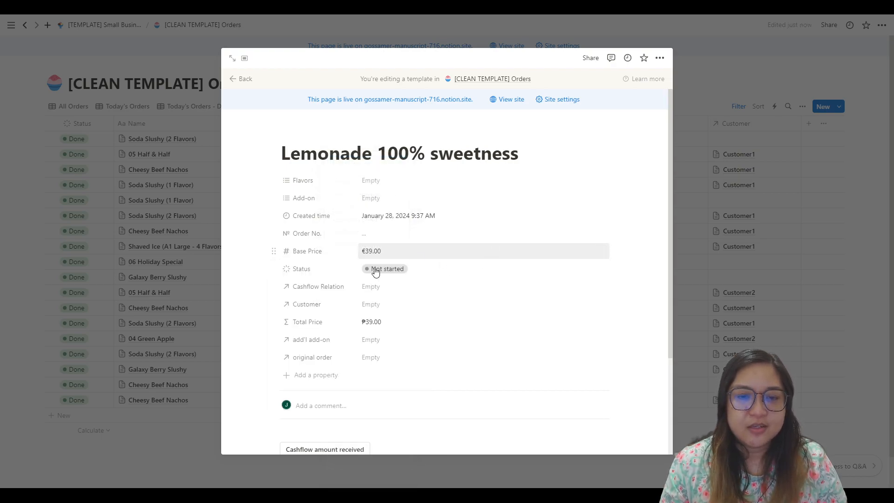
Step: Set the number format of the Total Price formula property to Euro
click(308, 321)
click(316, 352)
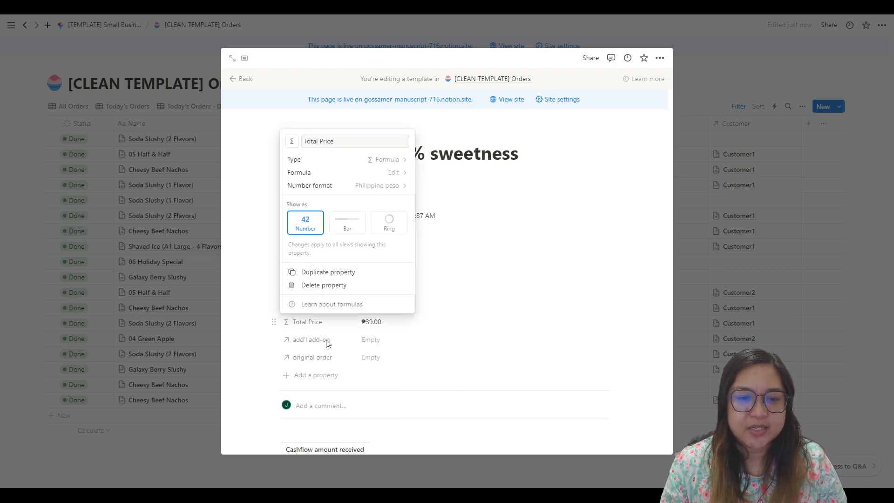
click(384, 185)
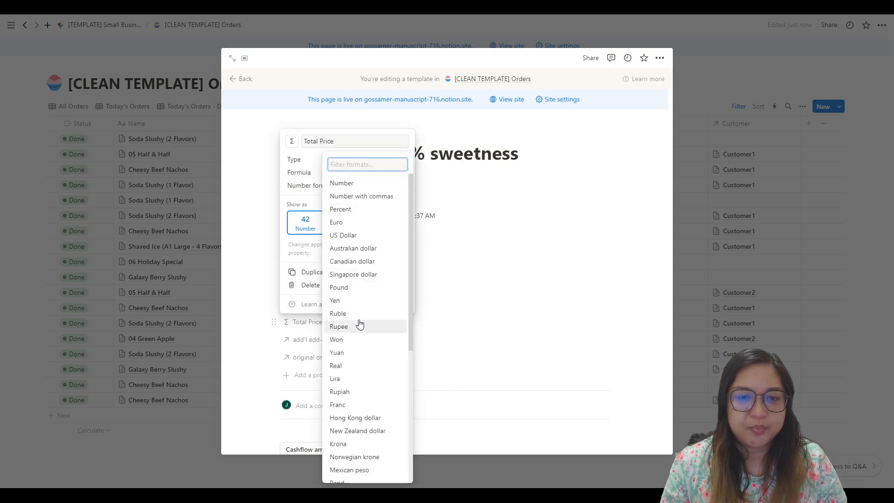
click(343, 222)
click(425, 227)
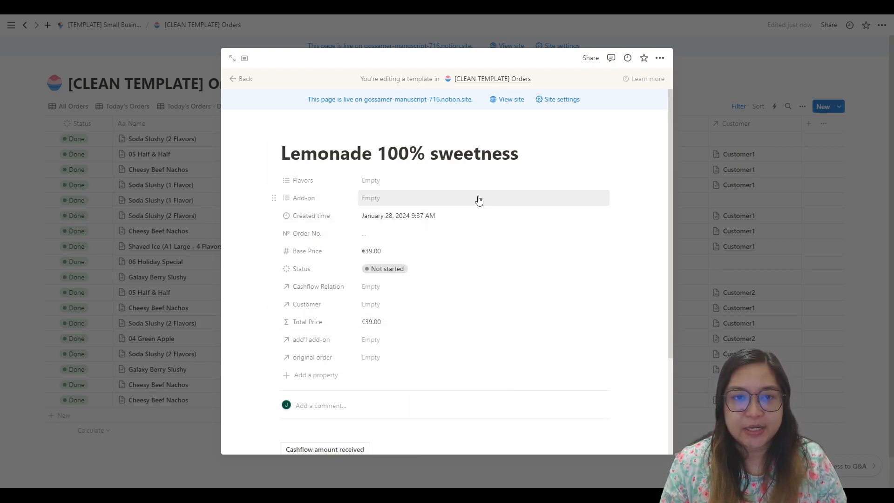
Step: Create an Add-on option named "Tapioca Pears" and remove it from the template's own Add-on value
click(373, 198)
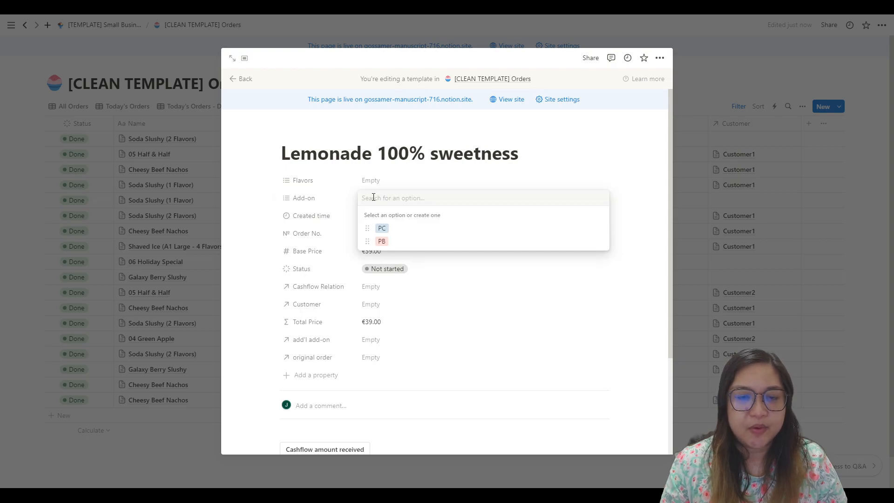
text(Tap)
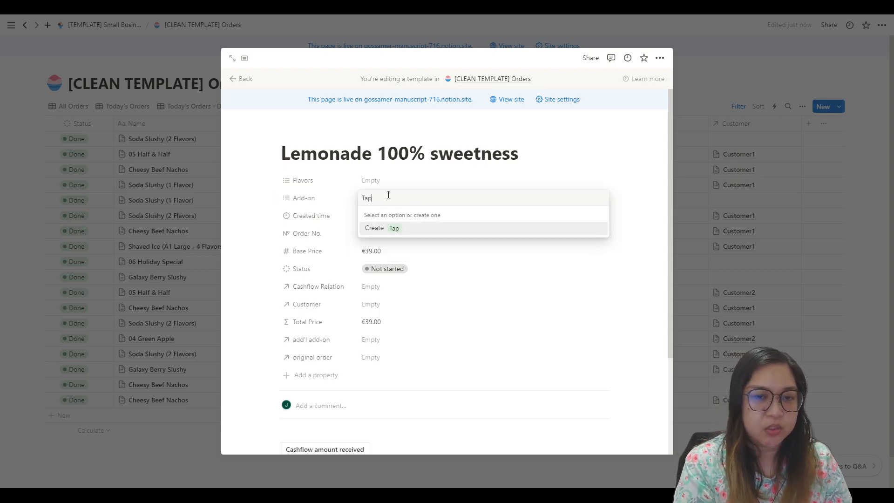
text(ioca Pearls)
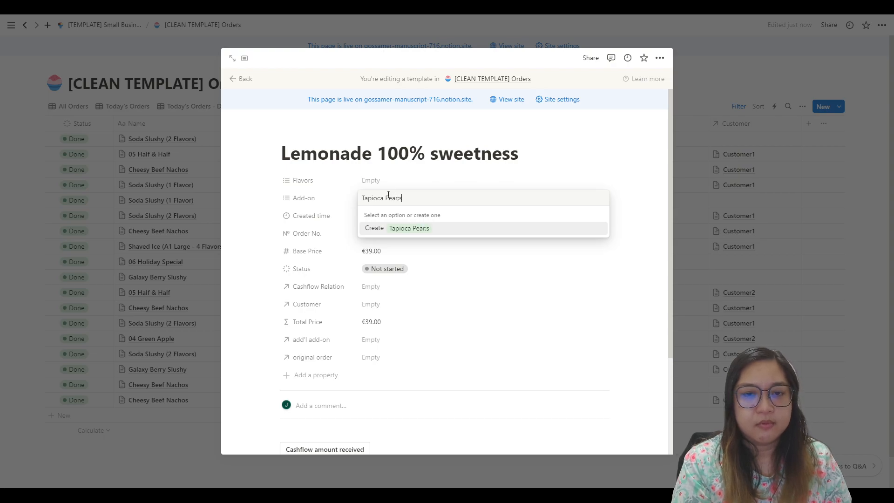
key(Return)
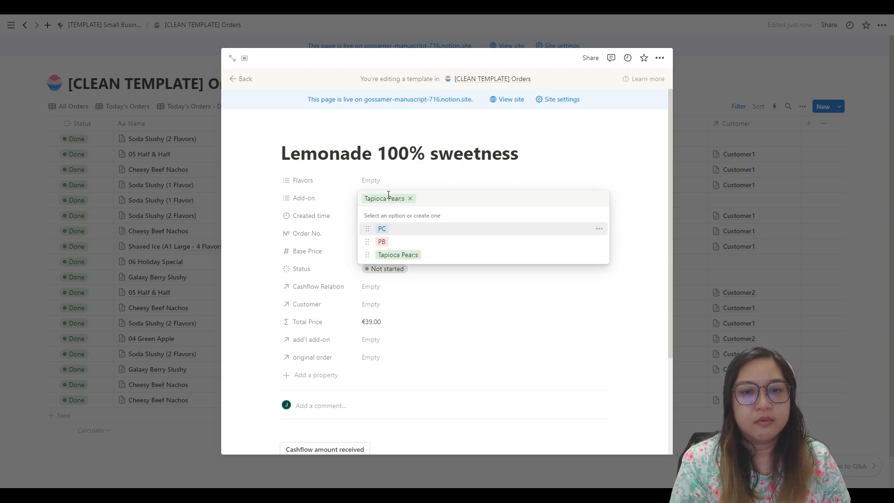
click(410, 198)
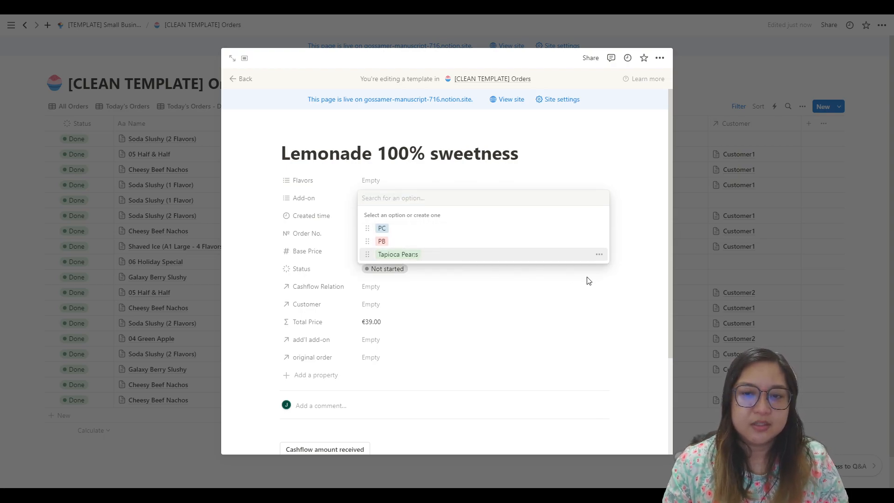
Step: Correct the name of the new Add-on option to "Tapioca Pearls"
click(599, 255)
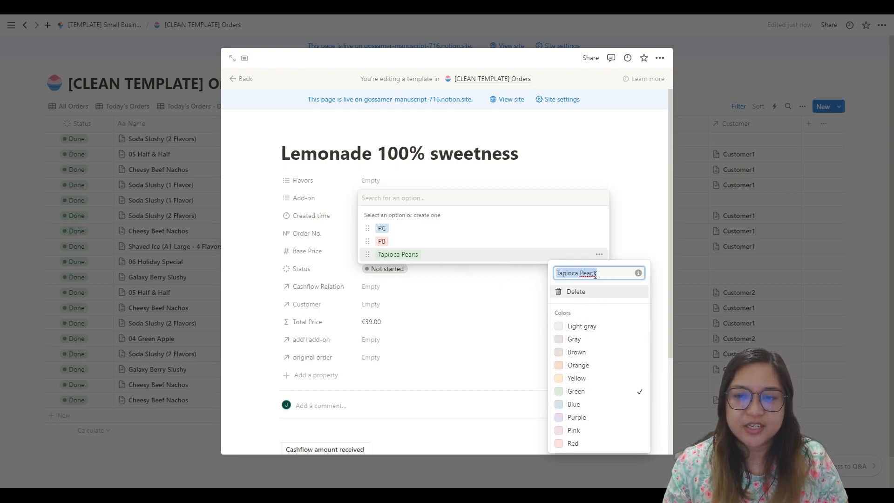
click(595, 273)
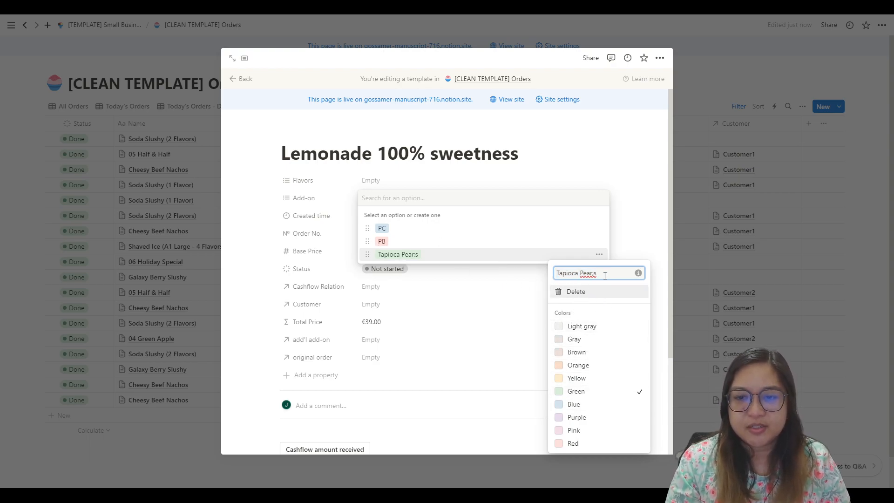
text(l)
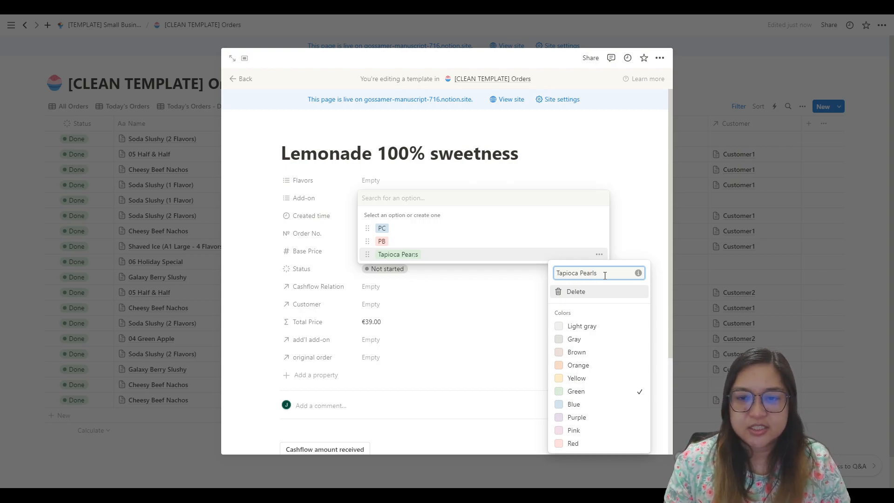
click(579, 238)
click(601, 149)
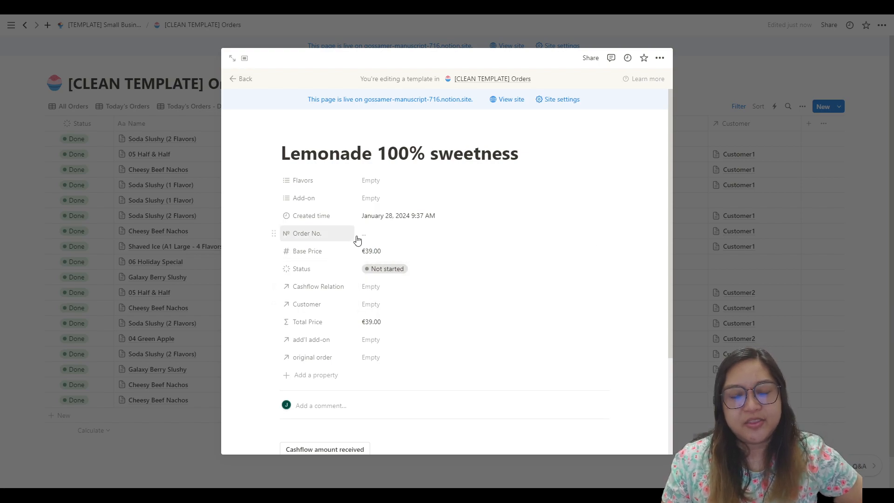
Step: Set the Add-on property of the "Lemonade 100% sweetness" template to Tapioca Pearls
click(376, 198)
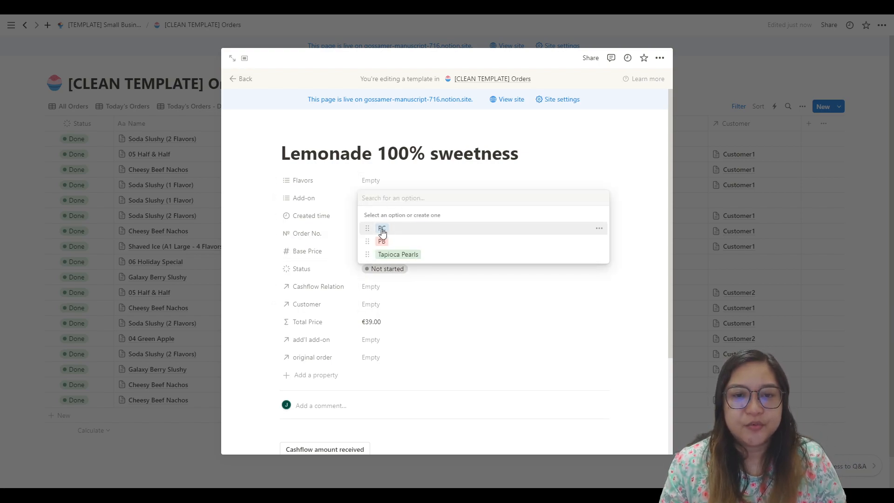
click(572, 331)
click(370, 197)
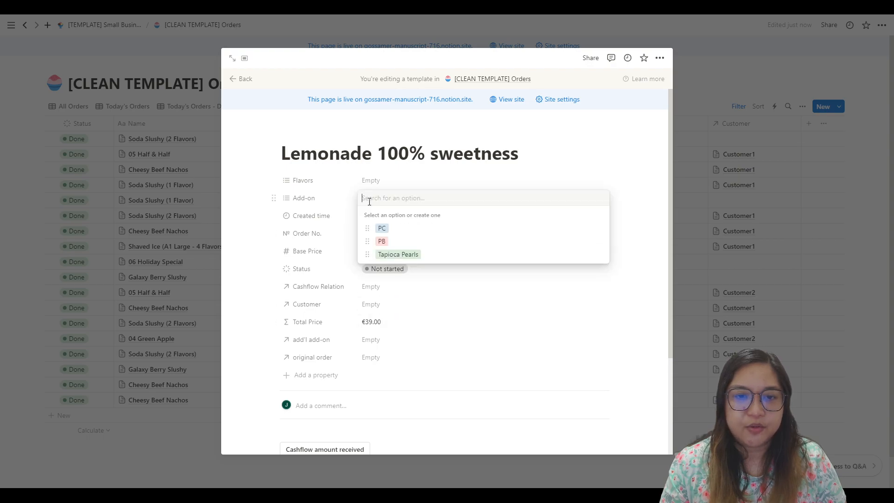
click(393, 256)
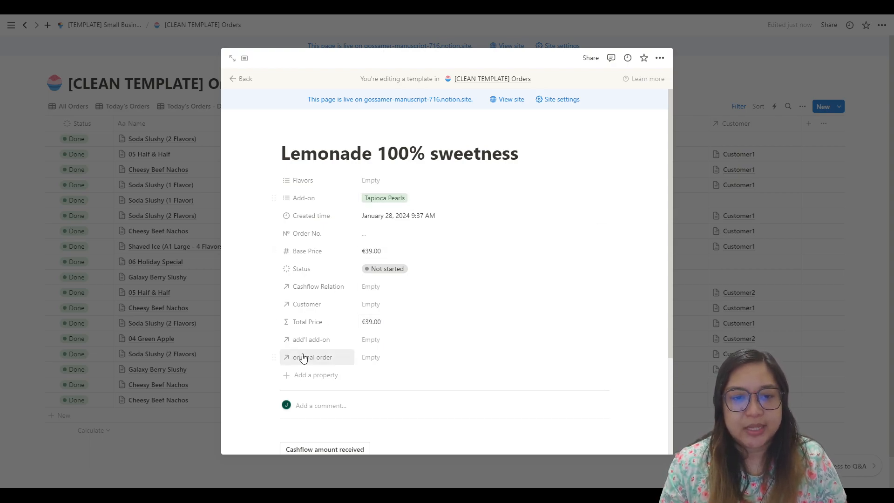
Step: In the Total Price formula, duplicate the "PB" add-on condition onto a new line inside the closing parenthesis, joined with a plus sign
click(308, 321)
click(312, 353)
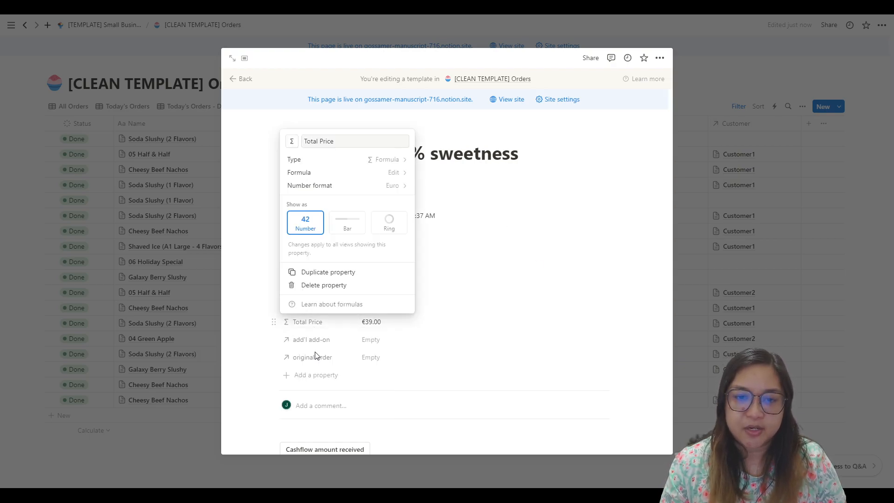
click(393, 173)
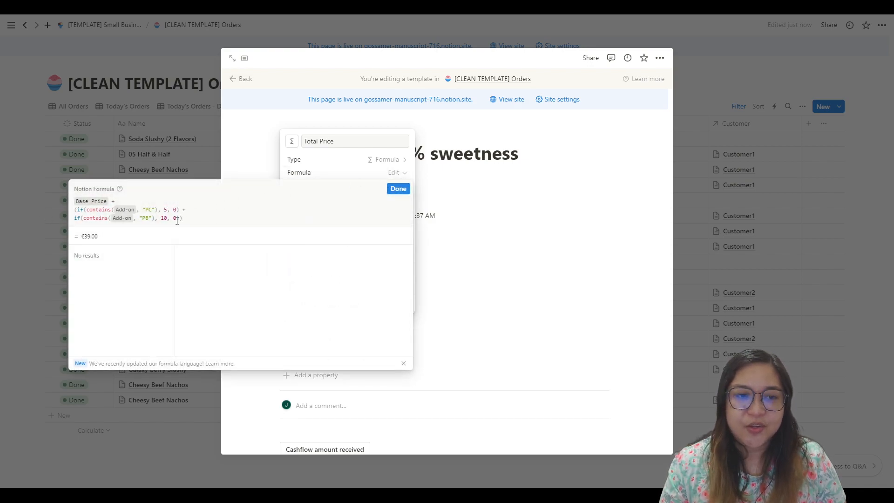
drag(180, 218, 60, 230)
key(ctrl+c)
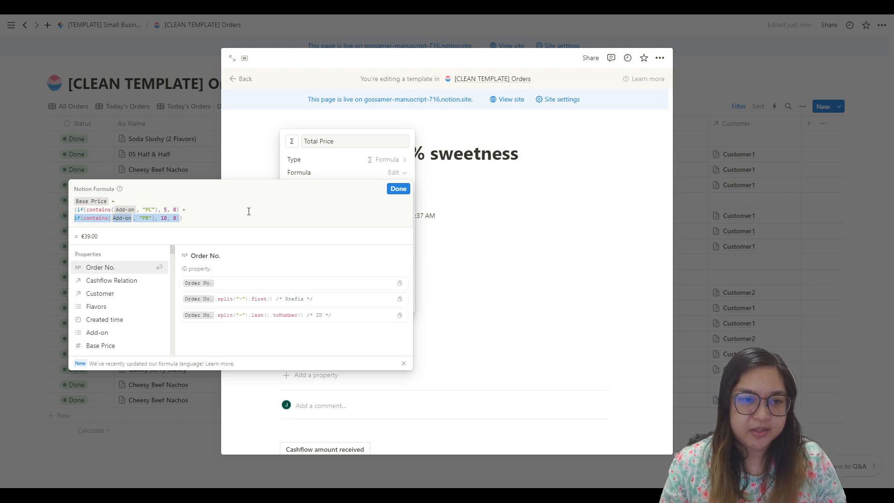
click(180, 218)
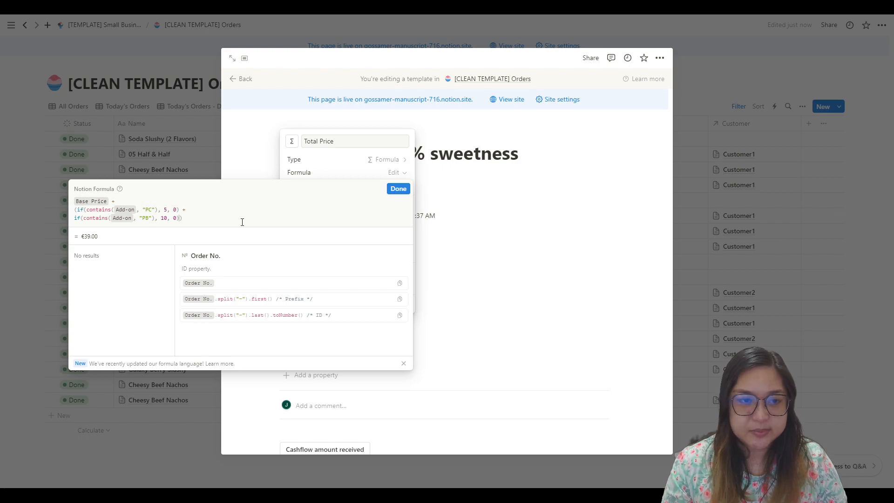
text(+)
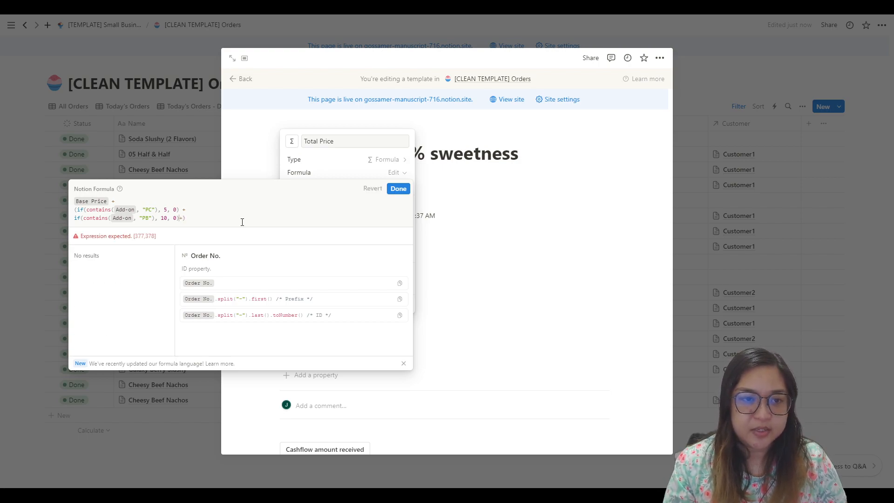
key(shift+Return)
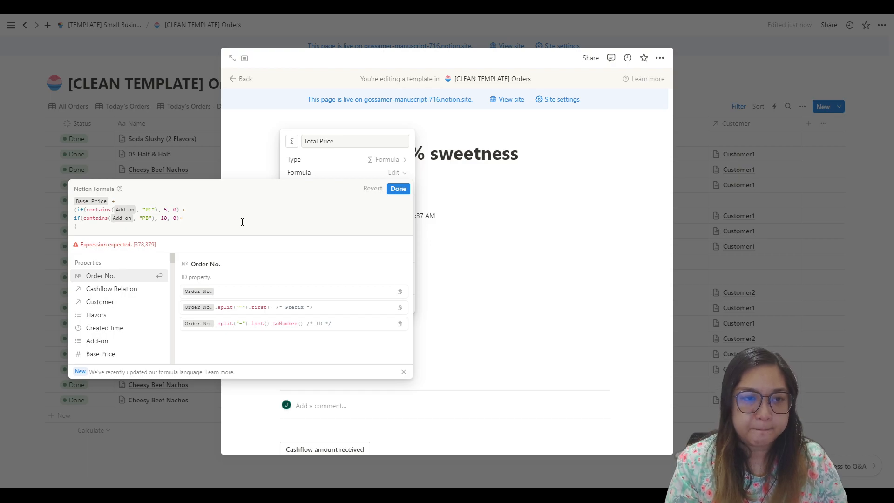
key(shift+Return)
key(Up)
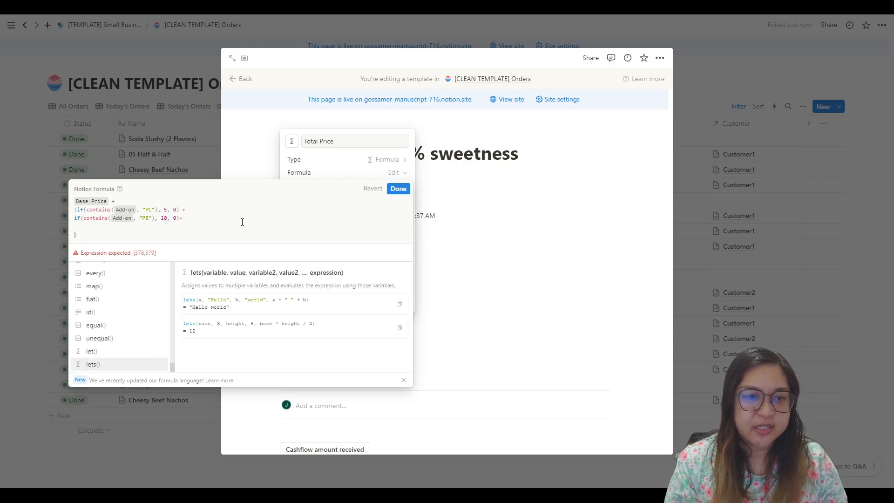
key(Up)
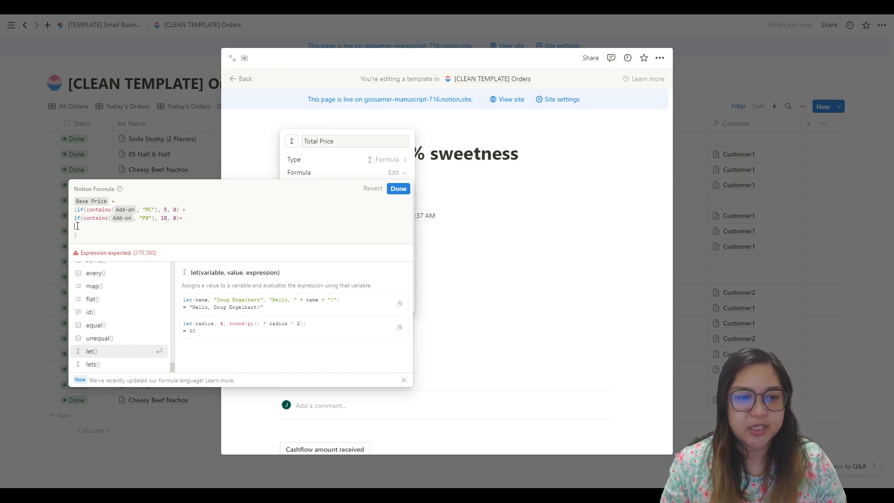
key(ctrl+v)
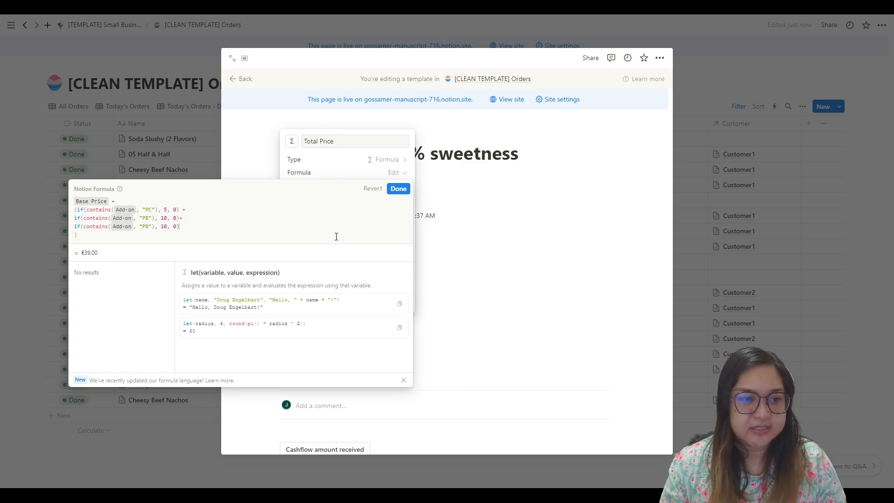
Step: Change the add-on name in the duplicated last condition of the formula to "Tapioca Pearls"
click(147, 226)
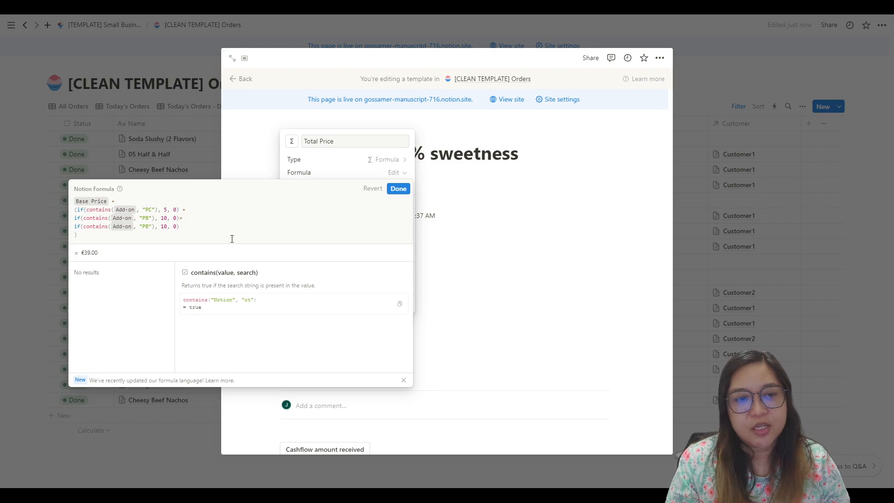
key(shift+Left)
key(shift+Left)
text(Ta)
text(pioca Pear)
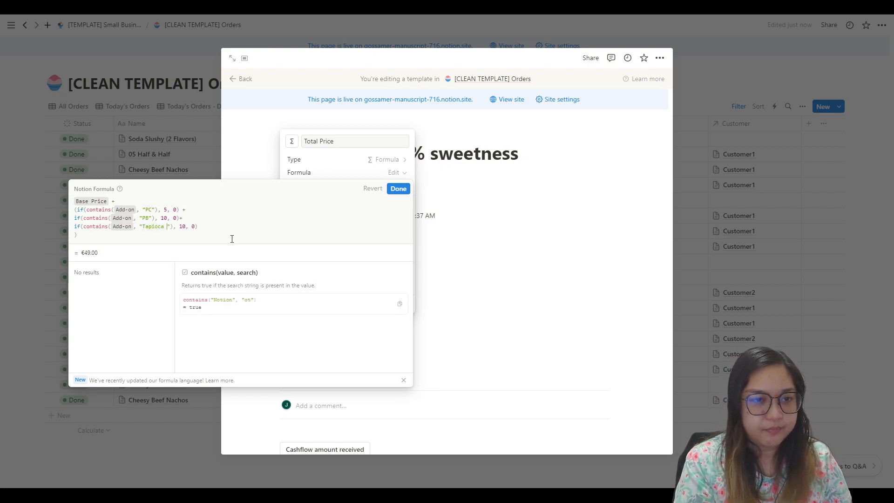
text(ls)
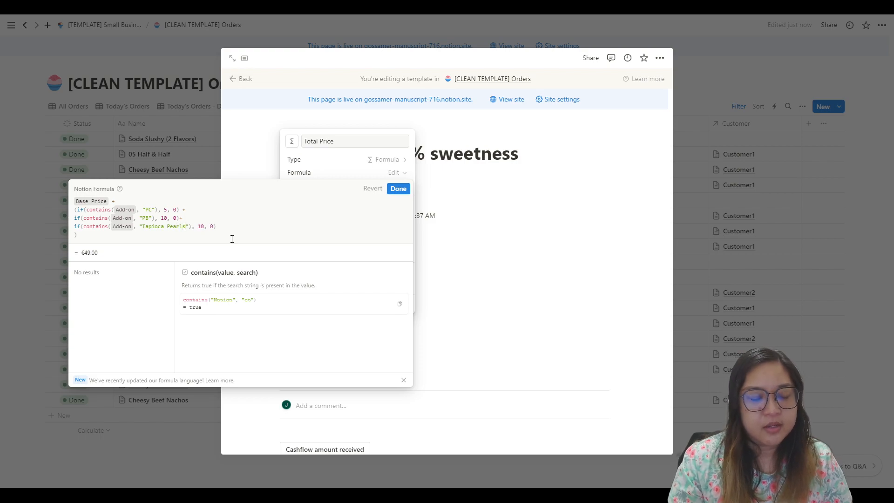
Step: Set the amount added by the "Tapioca Pearls" condition to 15
key(Right)
key(Right)
key(Right)
key(Right)
key(shift+Right)
key(shift+Right)
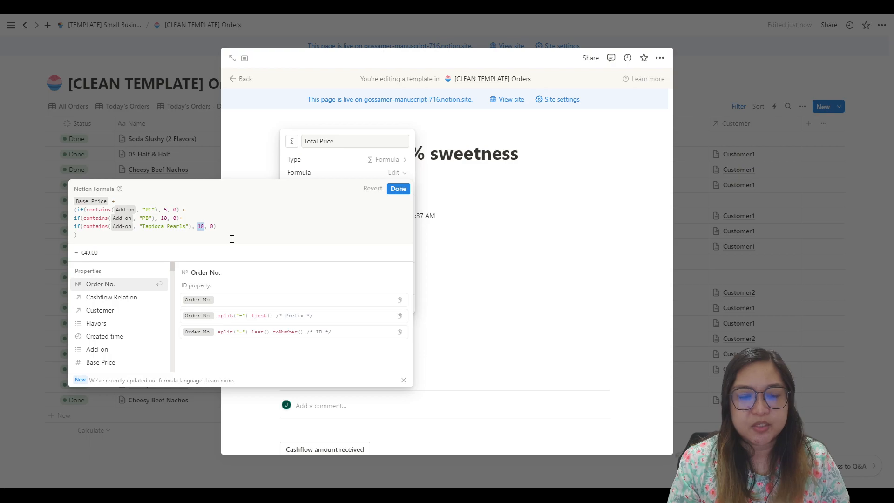
text(15)
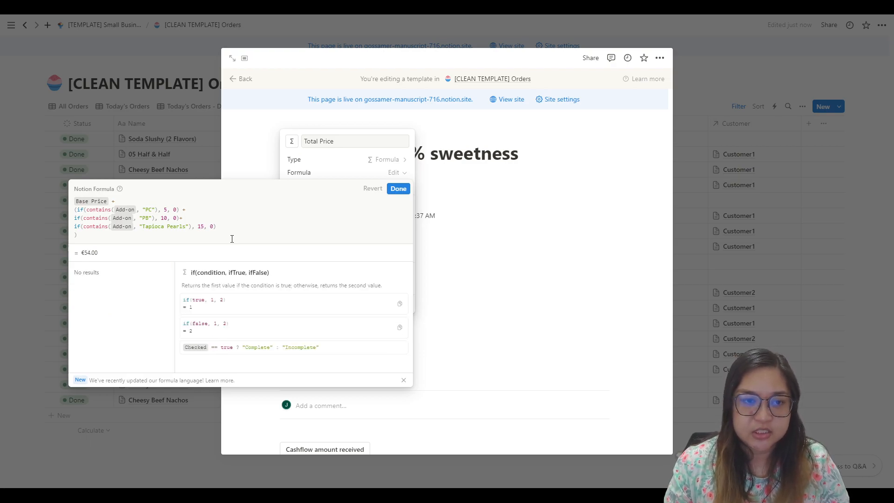
Step: Change the add-on name "PB" in the formula's second condition to "Popping Boba"
click(161, 218)
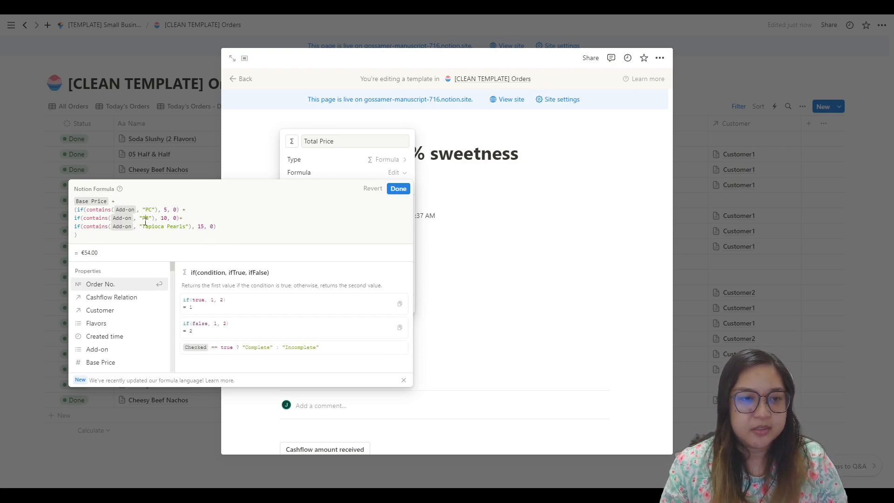
click(145, 222)
text(opping)
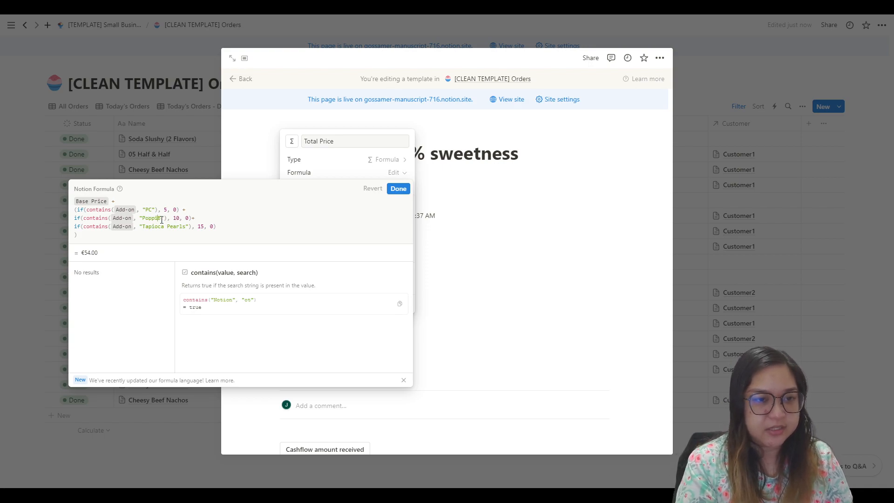
key(Right)
key(Down)
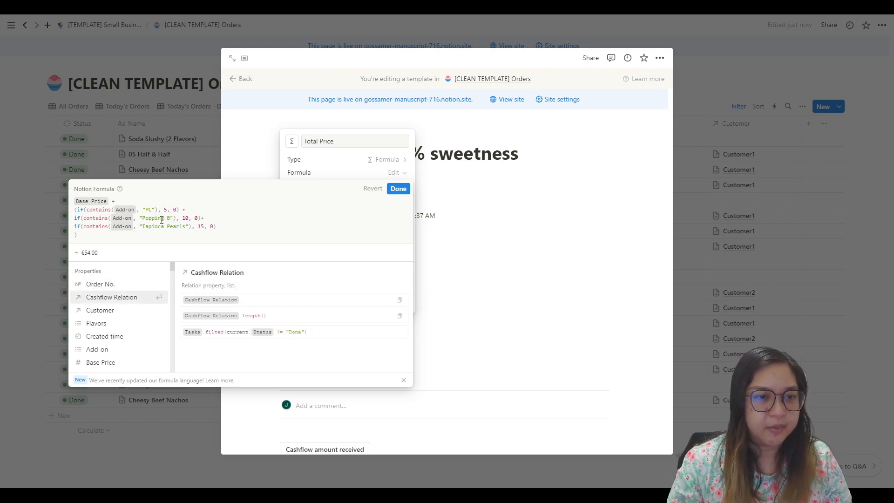
key(Left)
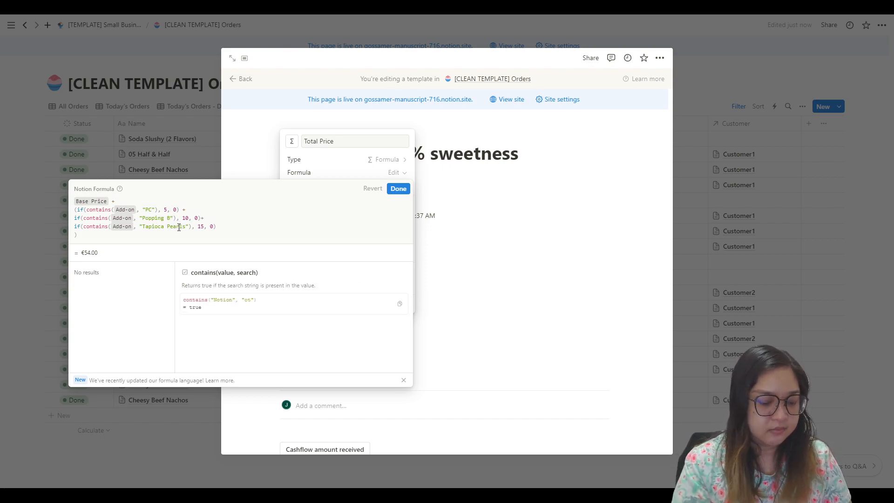
text(oba)
Step: Change the add-on name "PC" in the formula's first condition to "Popping Candy"
key(Up)
key(Left)
key(Left)
key(Left)
key(Left)
key(Left)
key(Left)
key(Left)
key(Left)
key(Left)
text(Popping C)
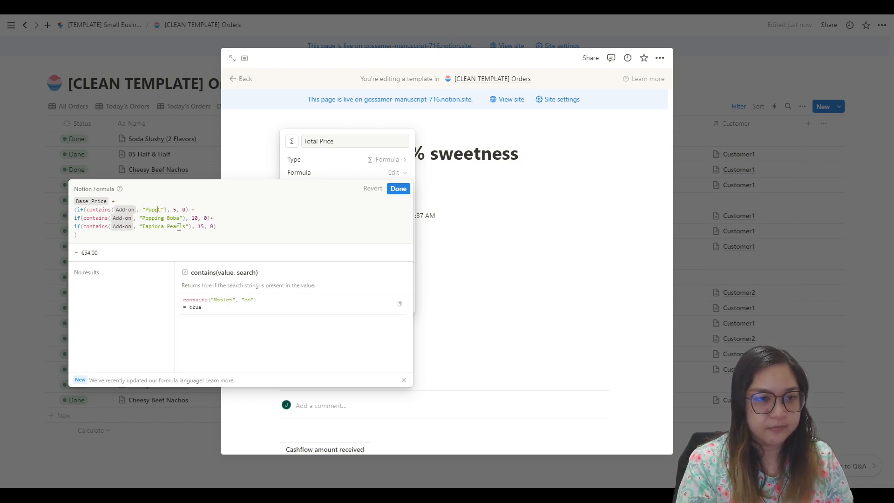
text(andy)
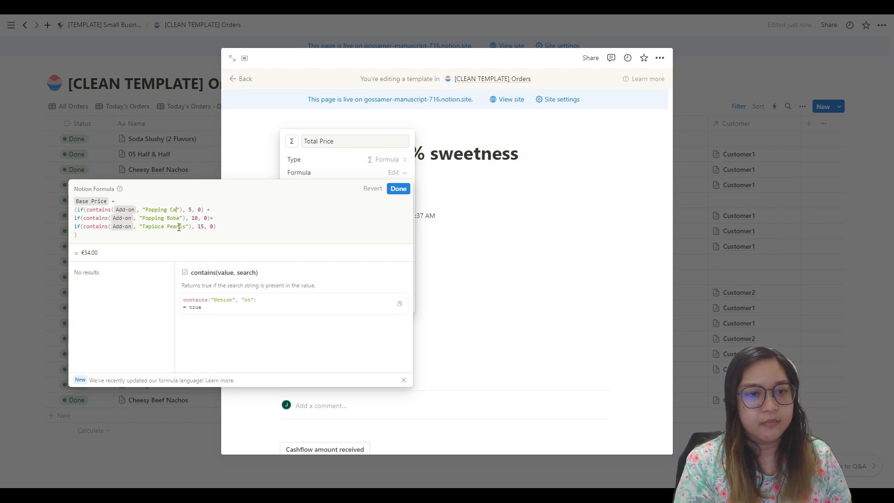
click(197, 210)
text(1)
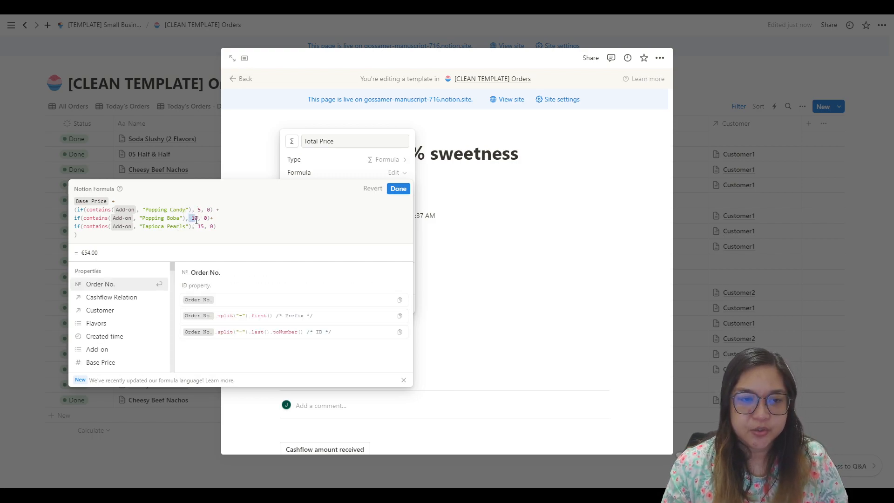
click(199, 226)
text(1)
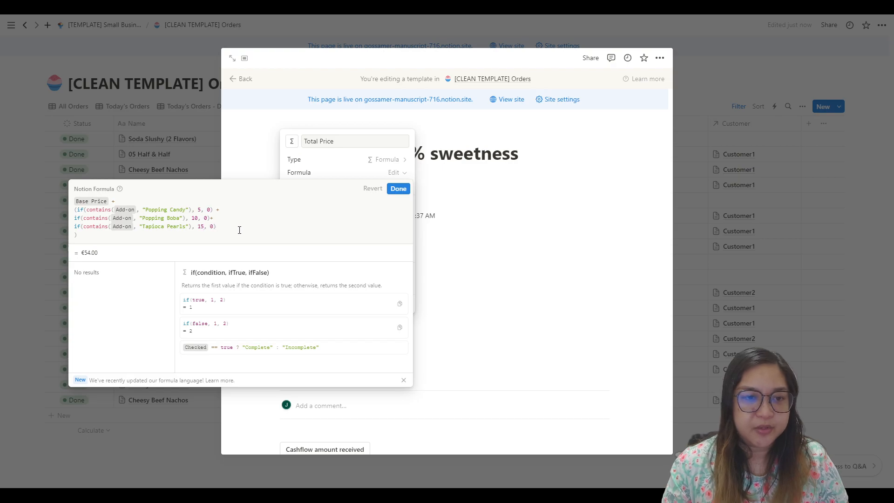
text(+)
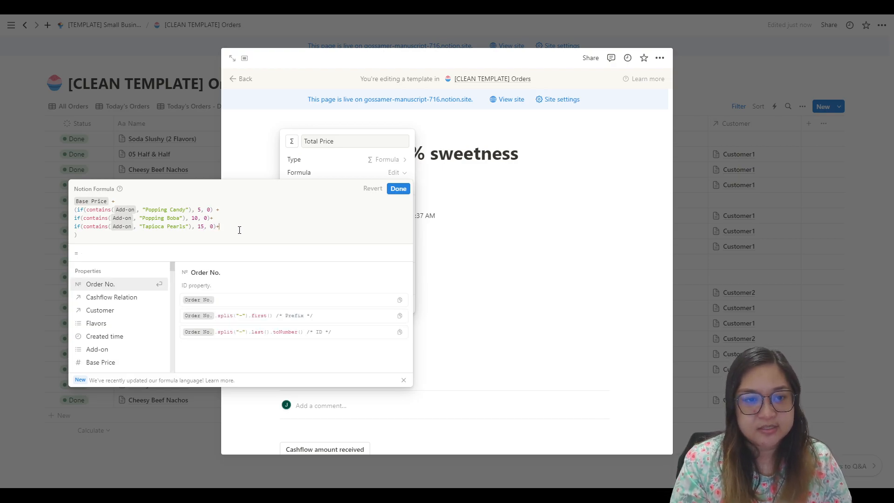
Step: Append a fourth add-on condition to the formula with a plus sign, using the copied condition with the name "Pudding"
key(Return)
text(if(contains(Add-on, "PB"), 10, 0))
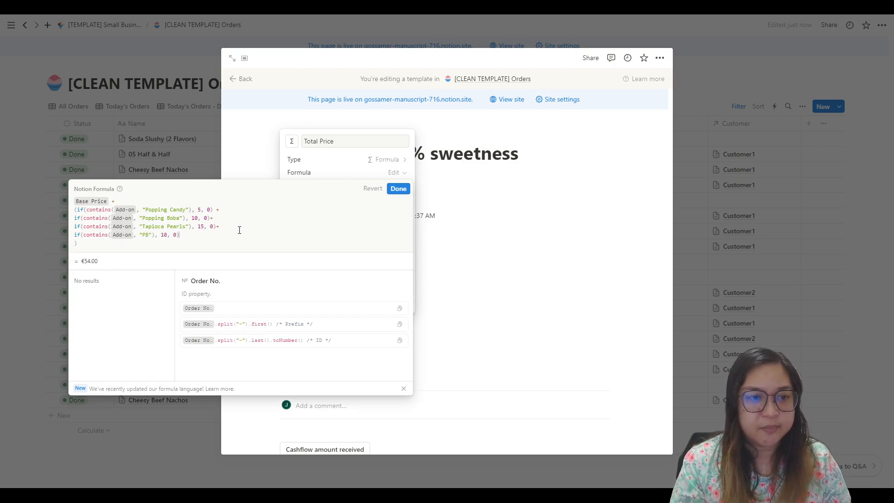
key(Left)
key(Left)
key(Left)
key(Left)
key(Left)
key(Left)
key(Left)
key(Left)
key(Left)
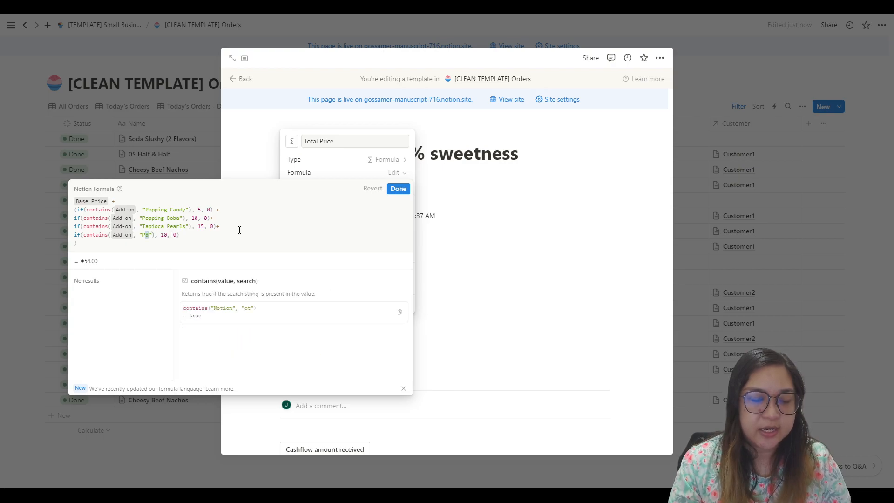
key(BackSpace)
key(BackSpace)
text(Pudding)
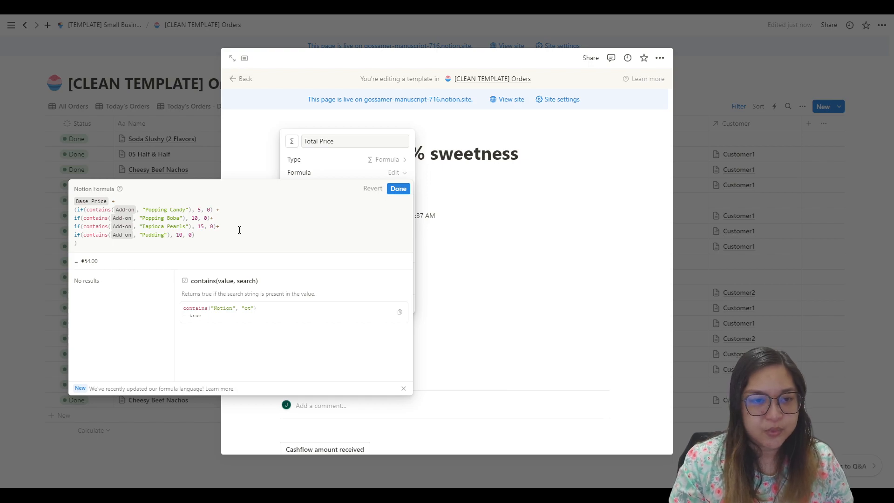
Step: Set the amount added by the "Pudding" condition to 20 and close the Total Price formula with its changes kept
key(Right)
key(Right)
key(Right)
key(Right)
key(Right)
key(Right)
key(shift+Left)
key(shift+Left)
text(20)
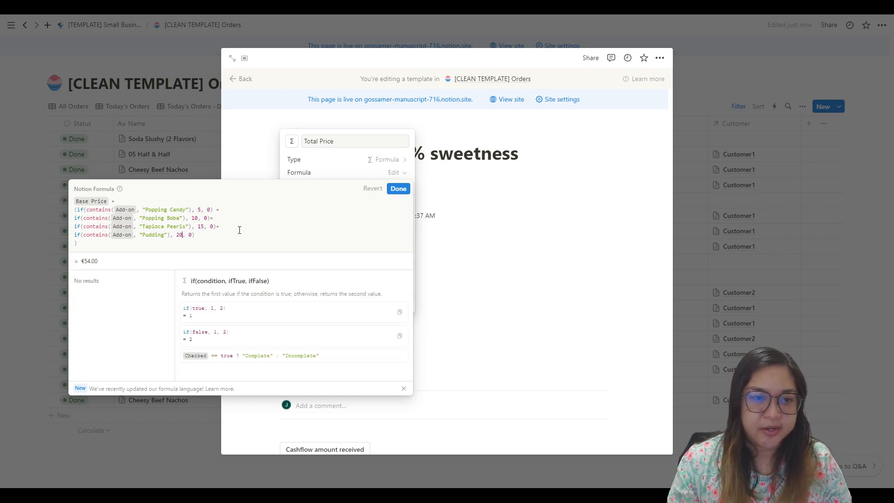
key(Down)
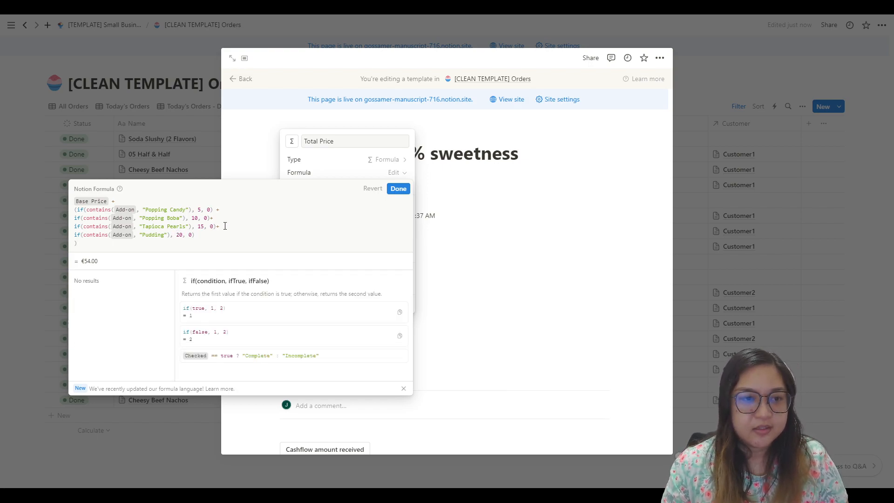
click(598, 296)
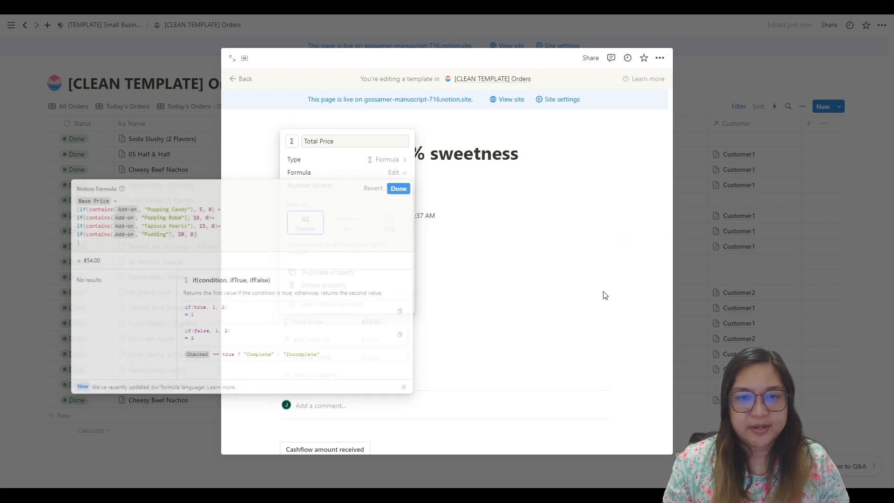
click(488, 253)
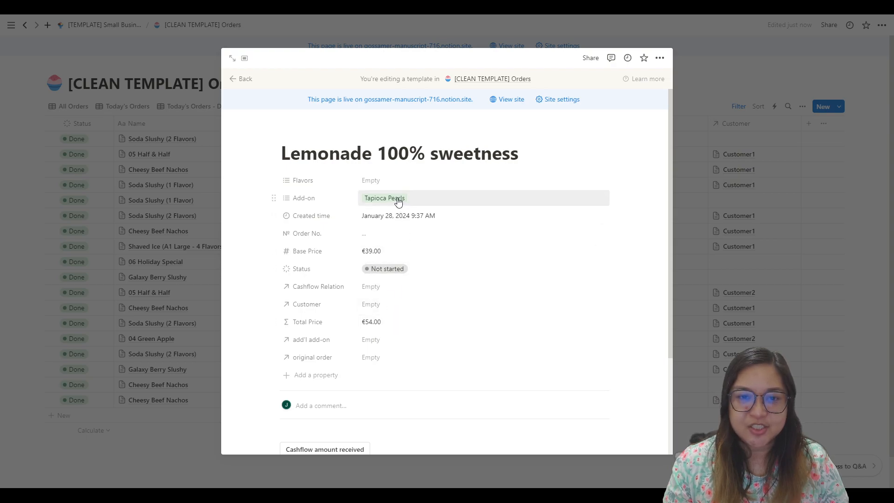
Step: Rename the Add-on option "PC" to "Popping Candy" and the option "PB" to "Popping Boba"
click(603, 199)
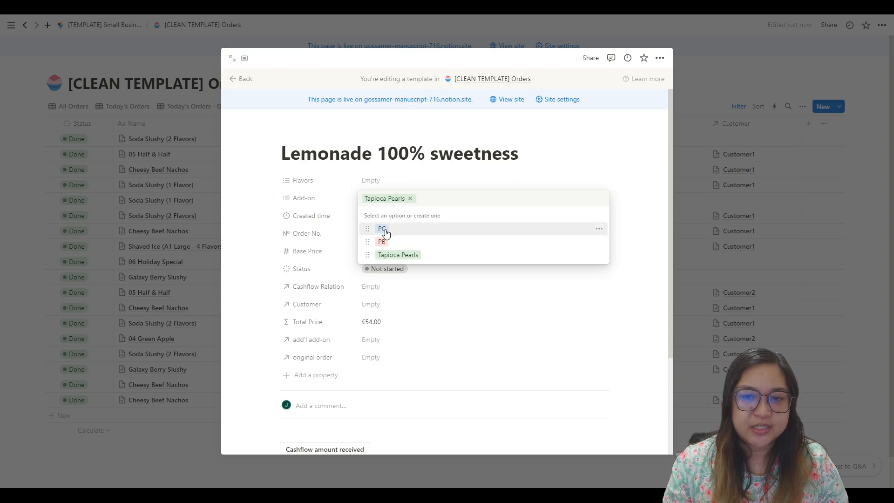
click(600, 229)
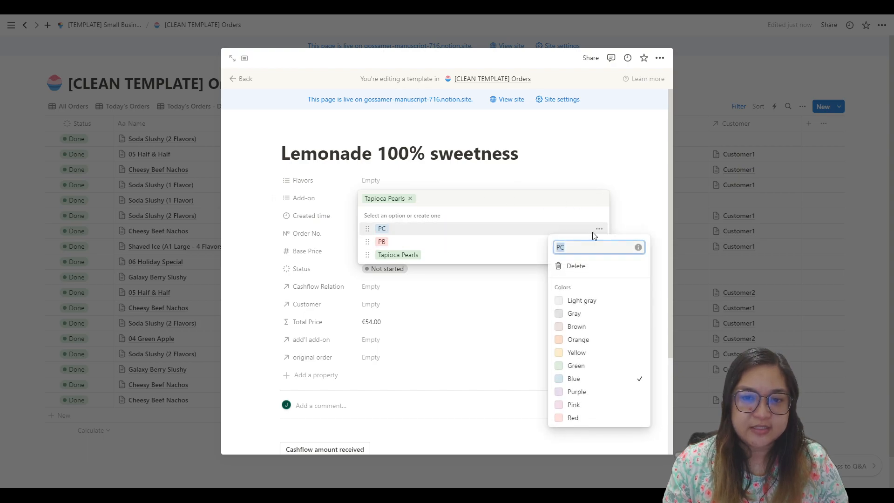
click(561, 248)
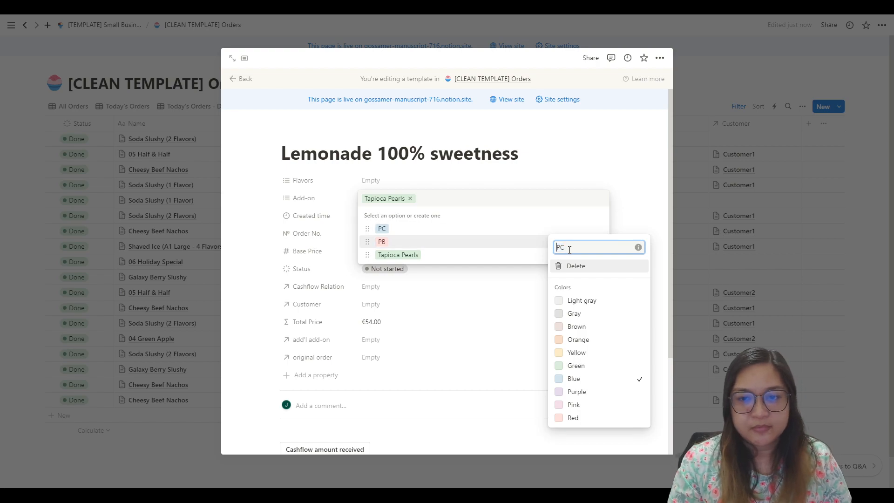
text(o)
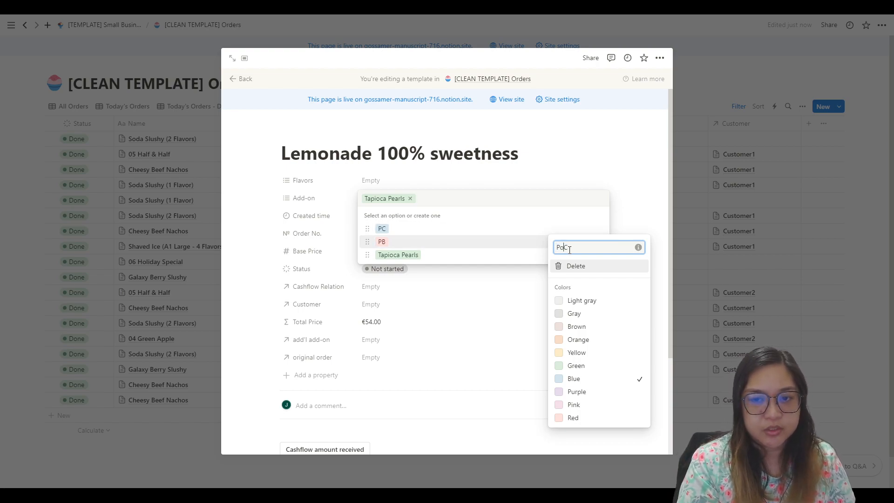
text(pping)
key(Right)
text(andy)
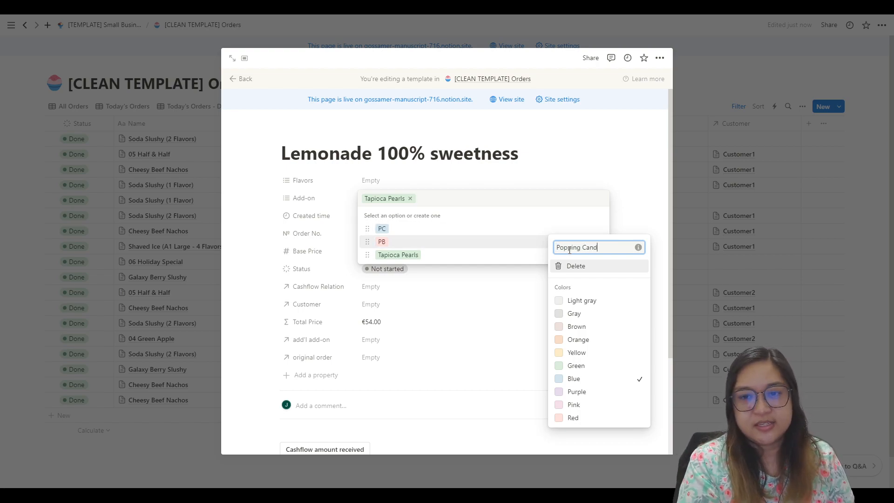
click(528, 232)
click(598, 241)
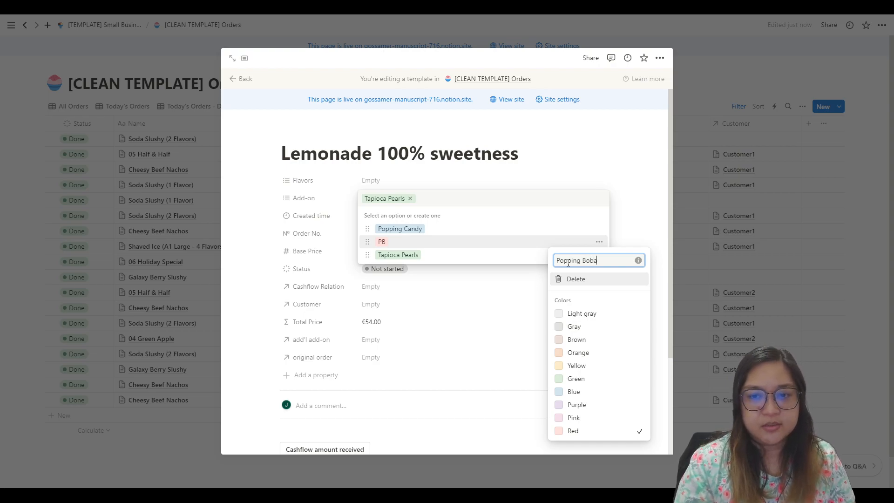
key(Return)
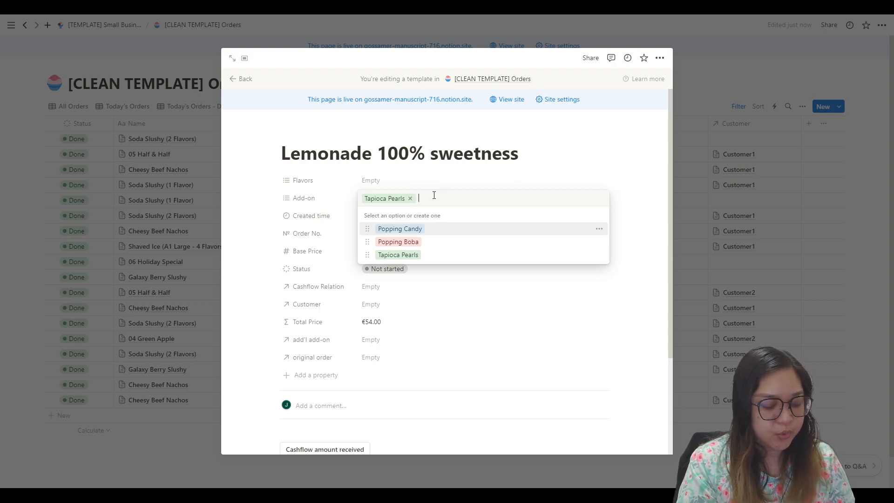
Step: Create a new Add-on option "Pudding" and assign it to the Lemonade 100% sweetness template
text(Pudding)
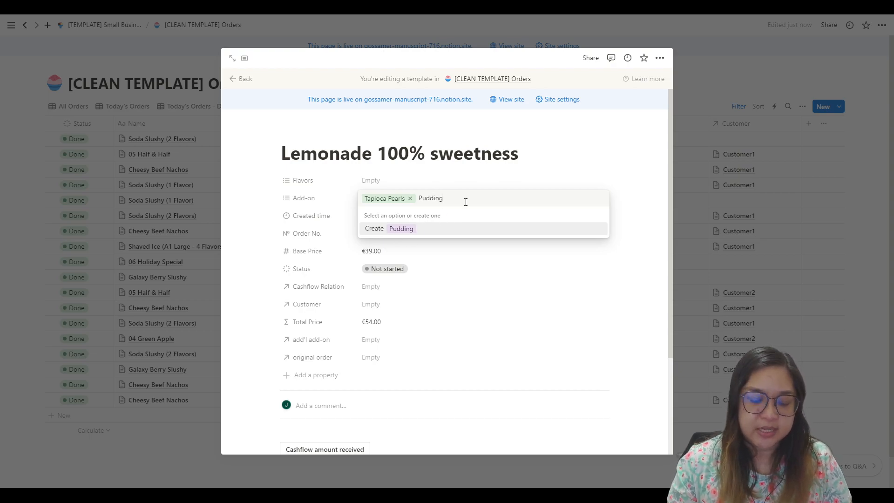
key(Return)
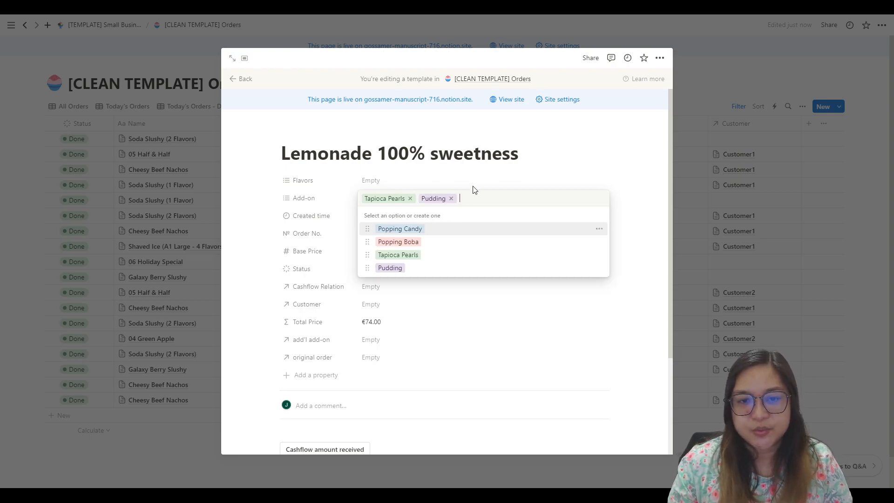
click(506, 173)
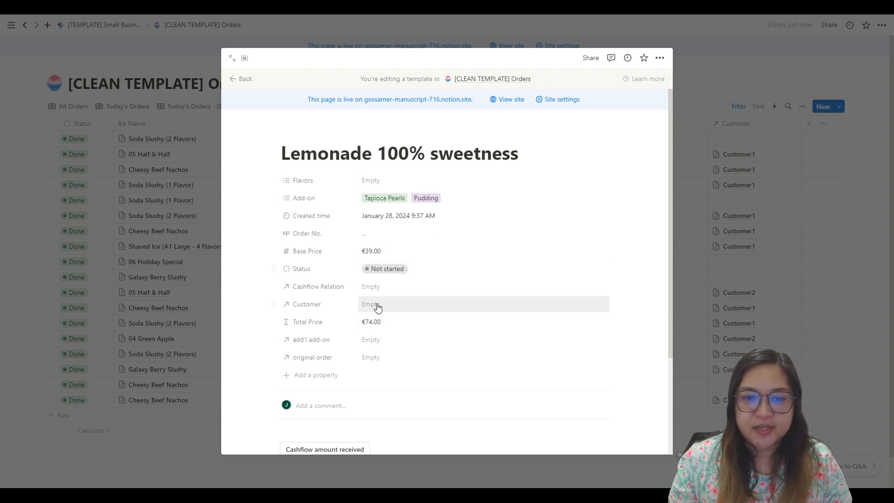
Step: Set the template's Base Price to €12.00
click(381, 251)
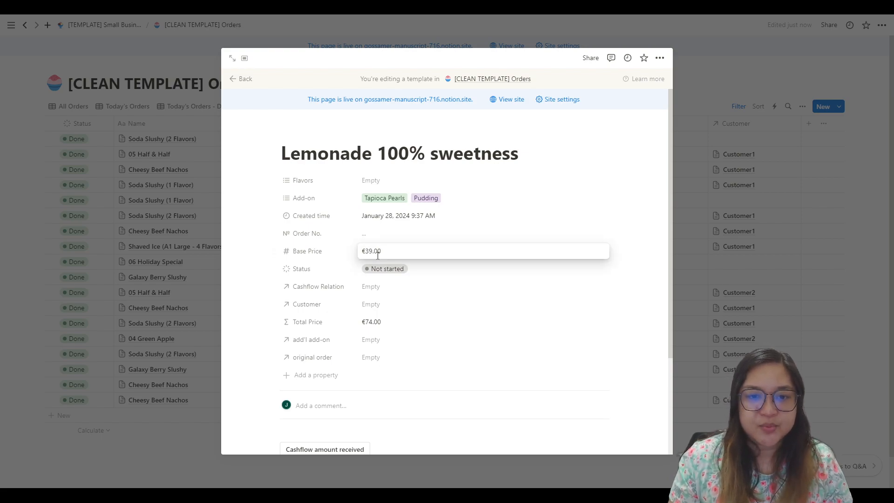
drag(365, 252, 372, 252)
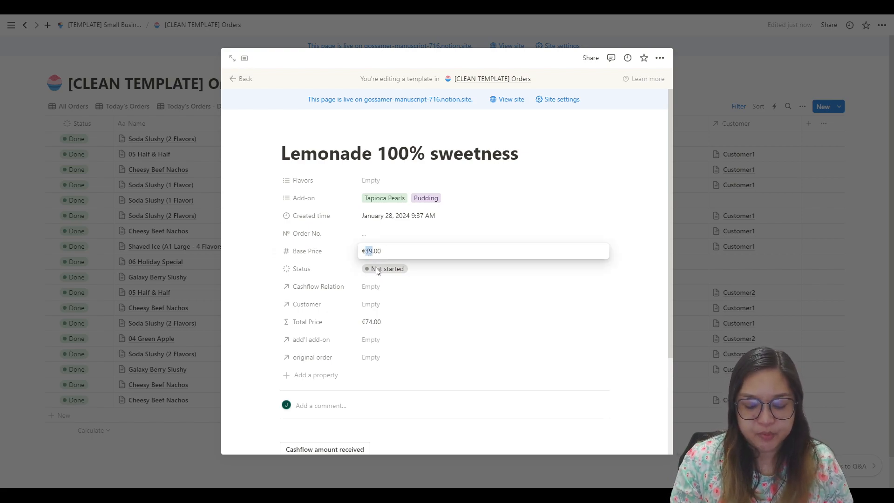
text(12)
key(Return)
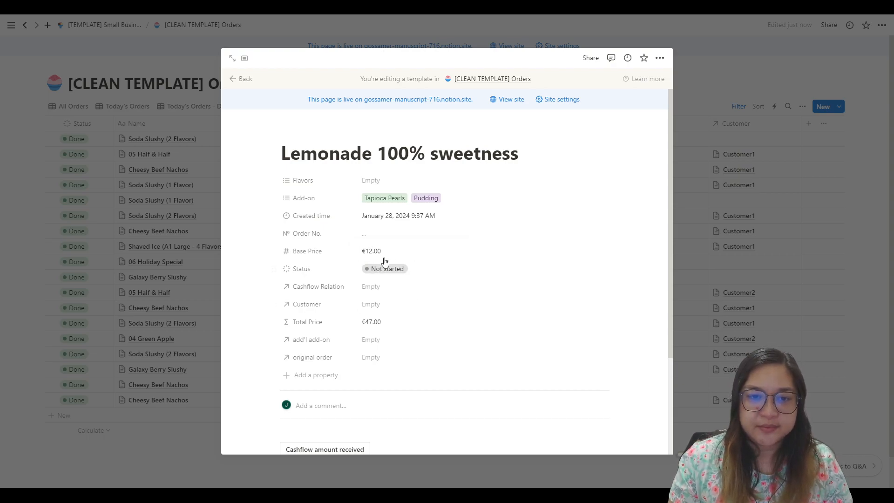
click(373, 251)
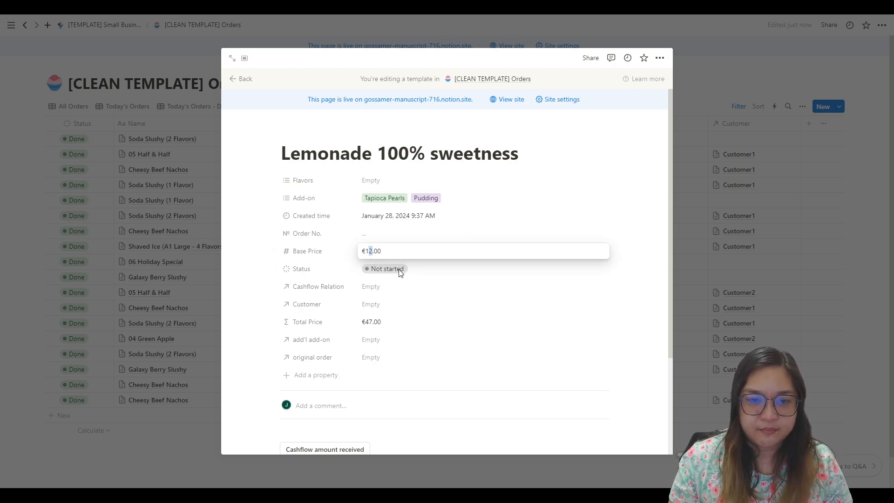
click(394, 326)
Step: Review the add-on conditions and their amounts in the Total Price formula, leaving the formula as it is
click(394, 325)
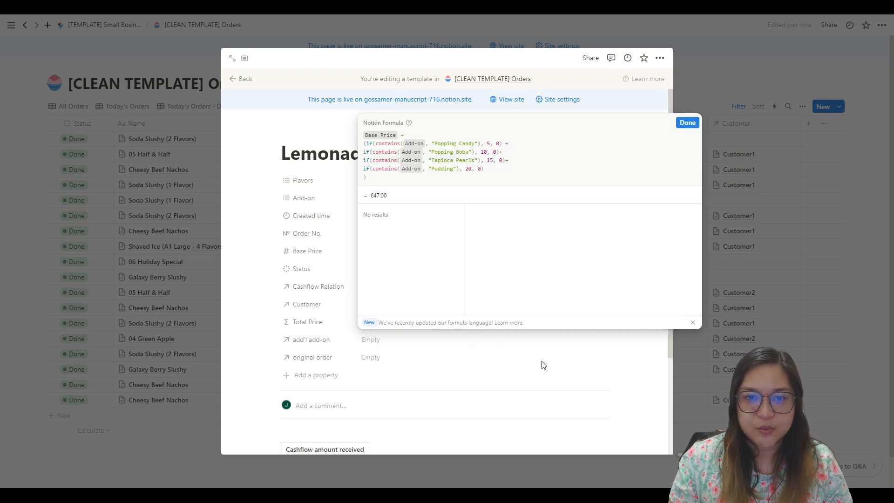
click(542, 367)
click(373, 323)
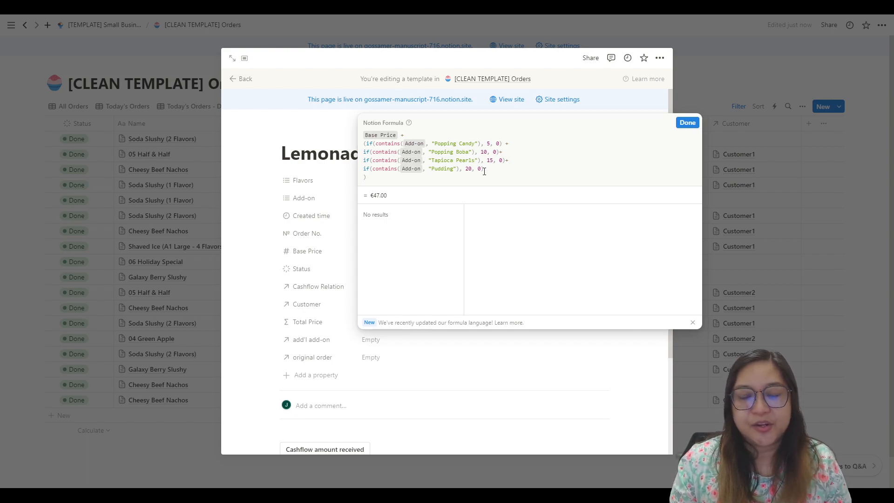
click(283, 221)
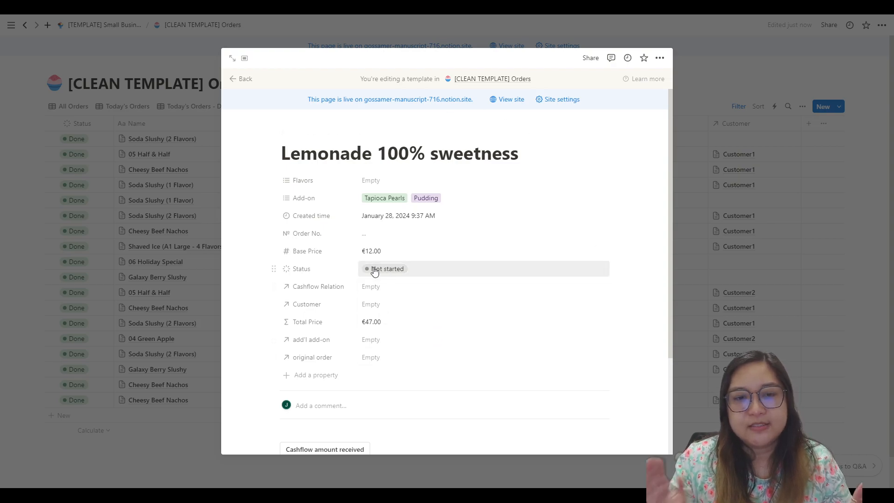
click(370, 324)
drag(488, 168, 363, 168)
click(512, 174)
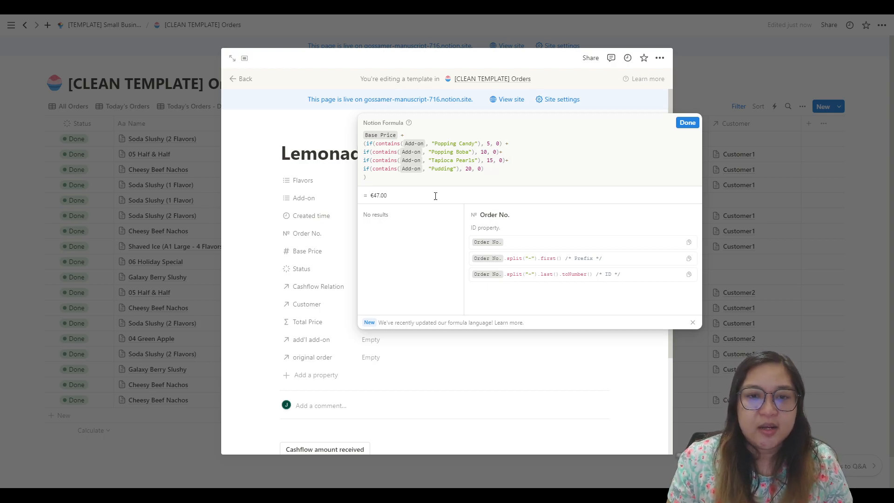
click(290, 347)
Step: Add Popping Candy and Popping Boba to the template's Add-on property
click(459, 199)
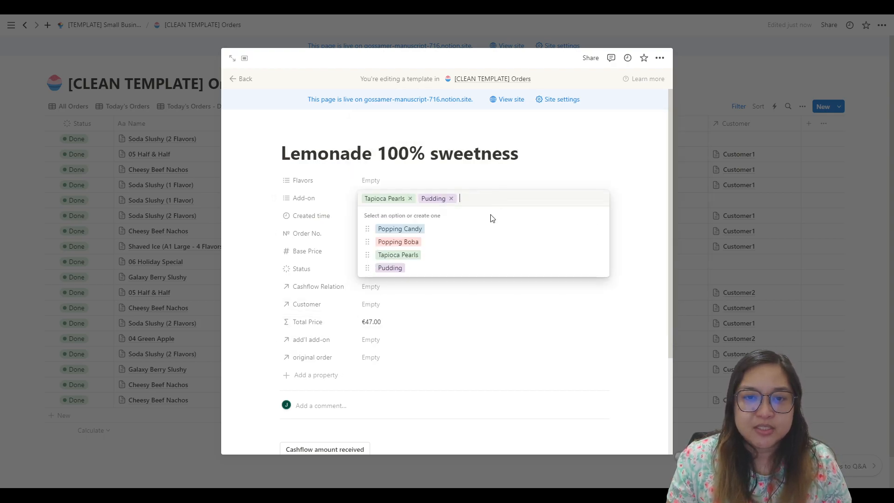
click(382, 228)
click(397, 242)
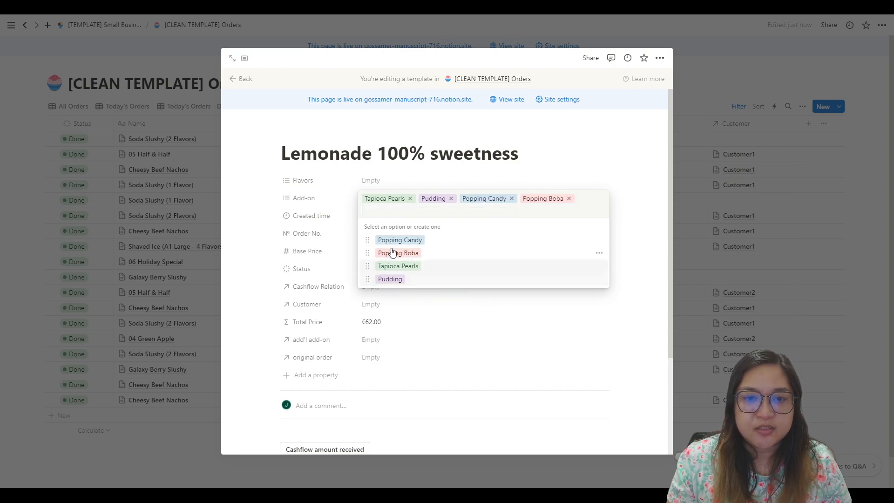
click(542, 351)
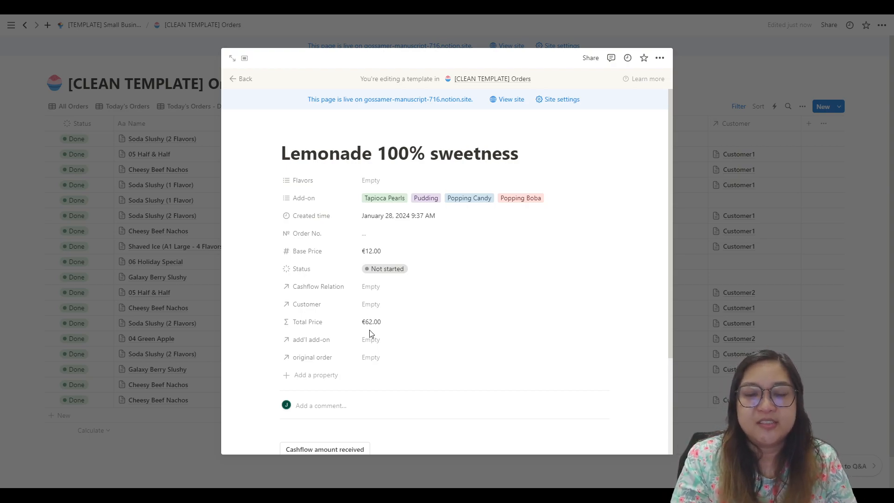
Step: Remove Popping Boba from the template's Add-on property
click(570, 201)
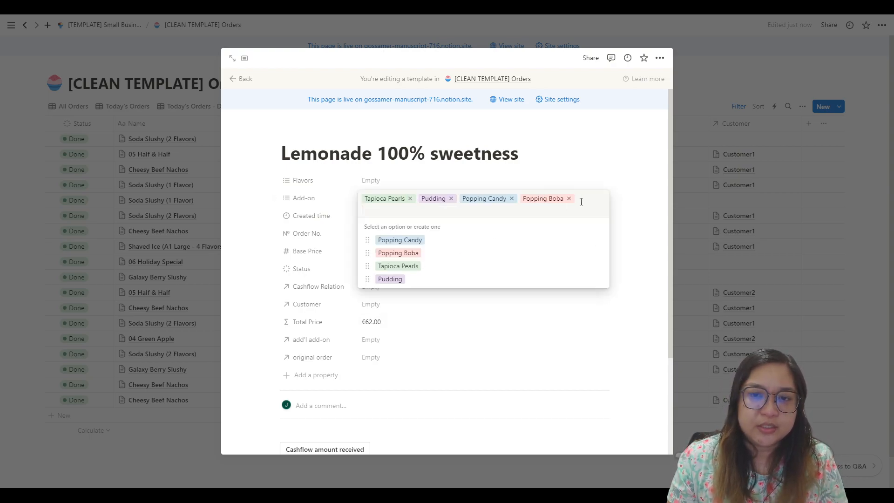
click(569, 199)
click(622, 167)
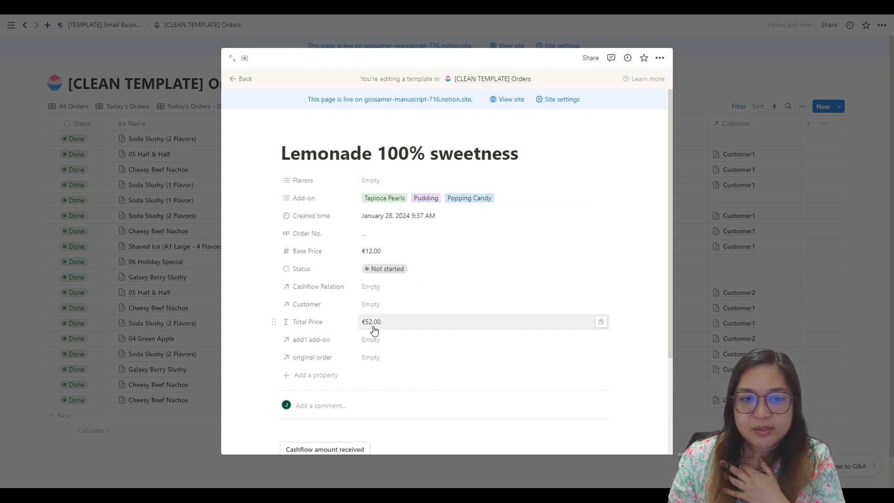
click(568, 203)
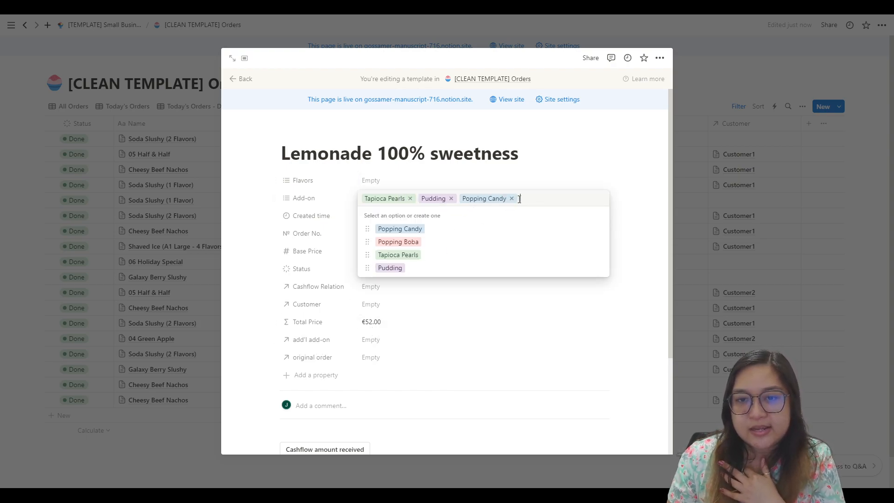
click(511, 356)
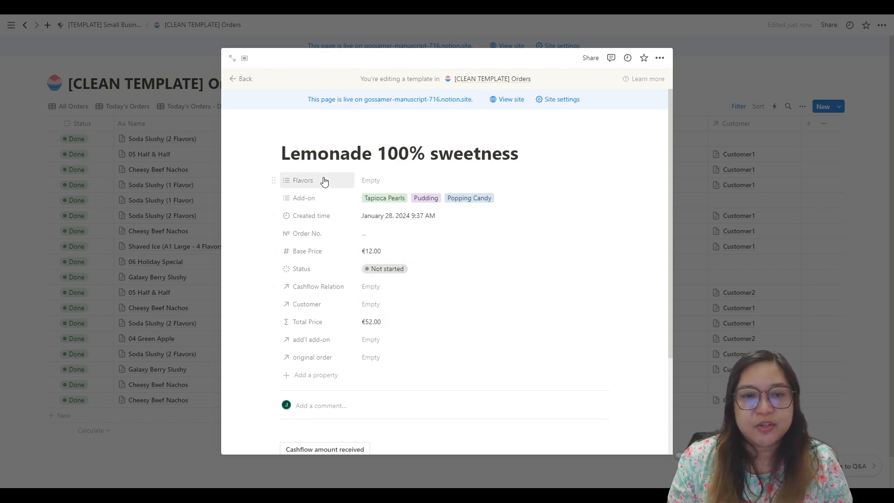
Step: Look over the rest of the Lemonade 100% sweetness template and close it
scroll(454, 228, down, 2)
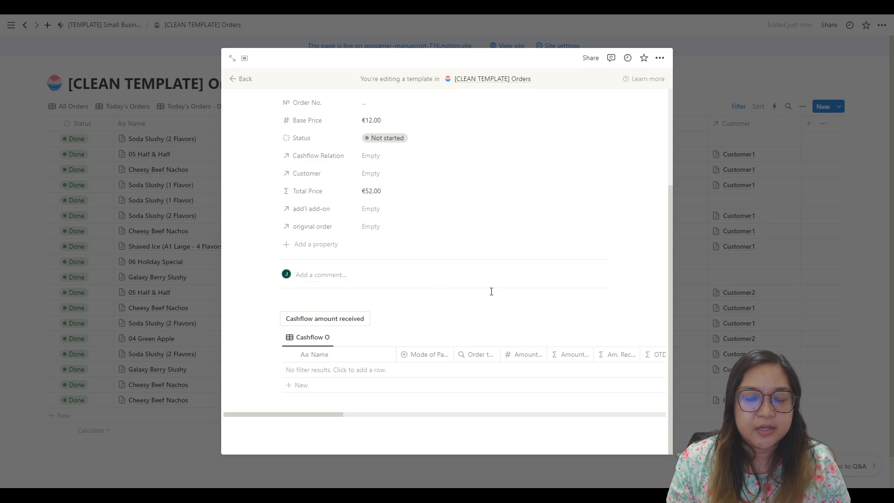
scroll(493, 270, up, 2)
scroll(431, 210, down, 3)
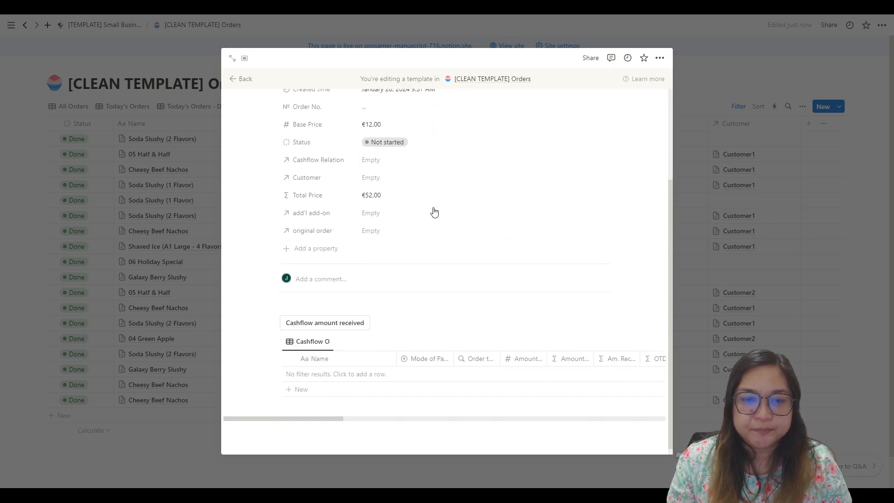
scroll(451, 261, up, 3)
click(849, 116)
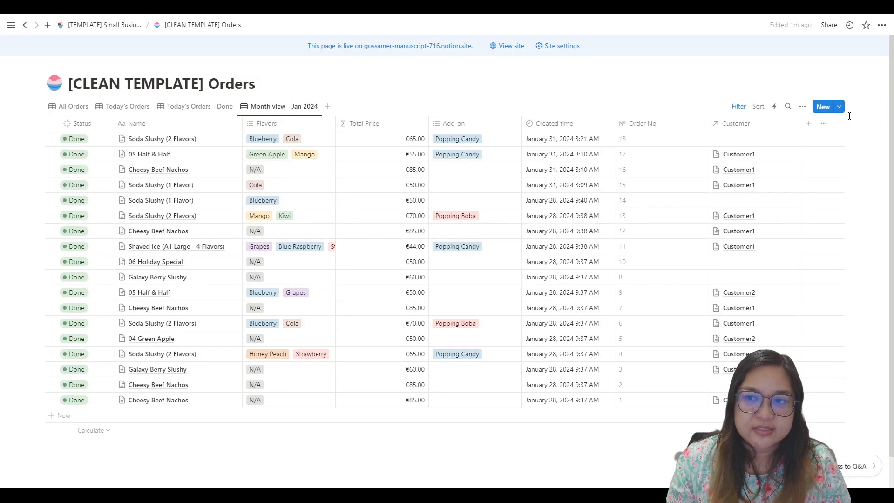
Step: Edit the order template "Shaved Ice (A2 Regular - 2 Flavors)" and change its title to "Lemonade"
click(838, 106)
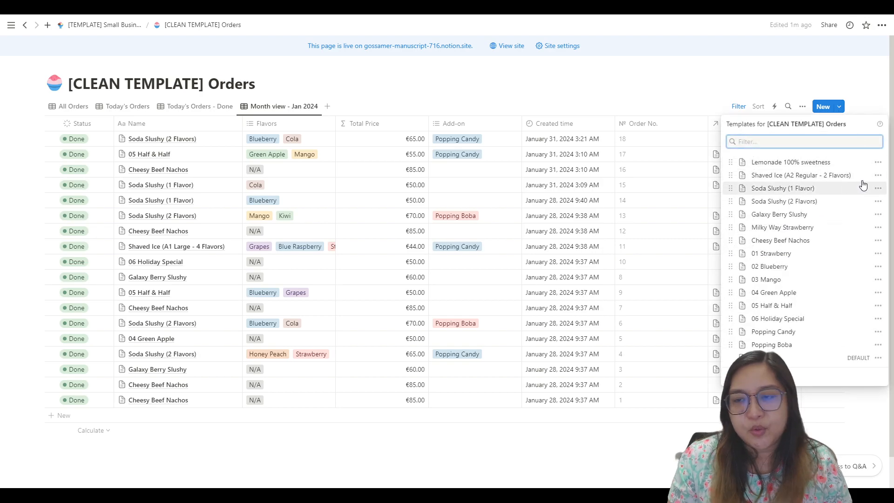
click(877, 175)
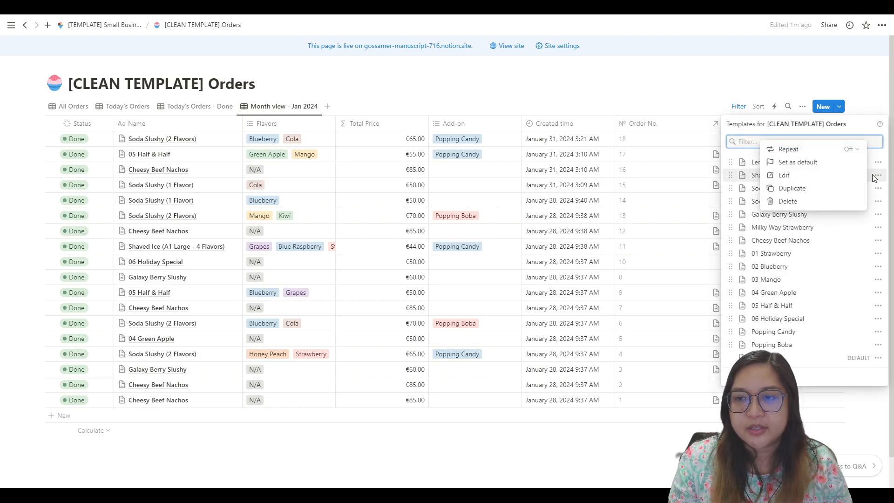
click(808, 179)
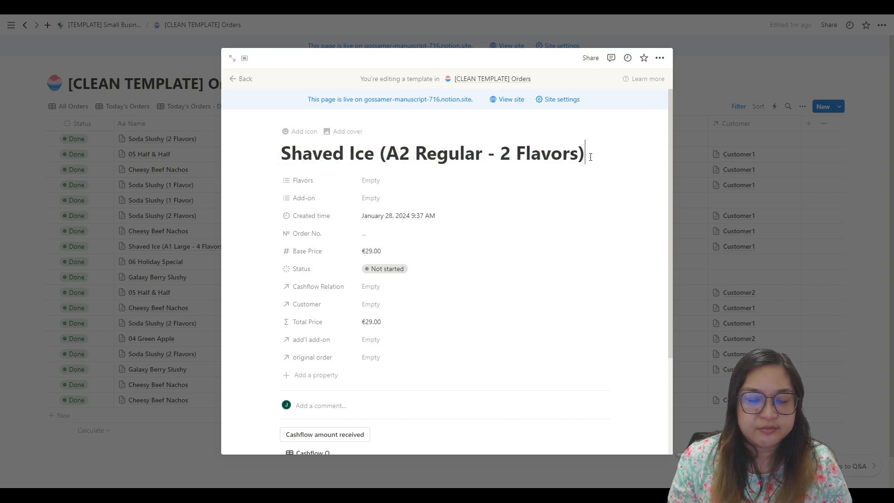
drag(595, 158, 274, 148)
text(Lem)
text(ondar)
key(BackSpace)
text(e)
key(BackSpace)
key(BackSpace)
key(BackSpace)
text(ade)
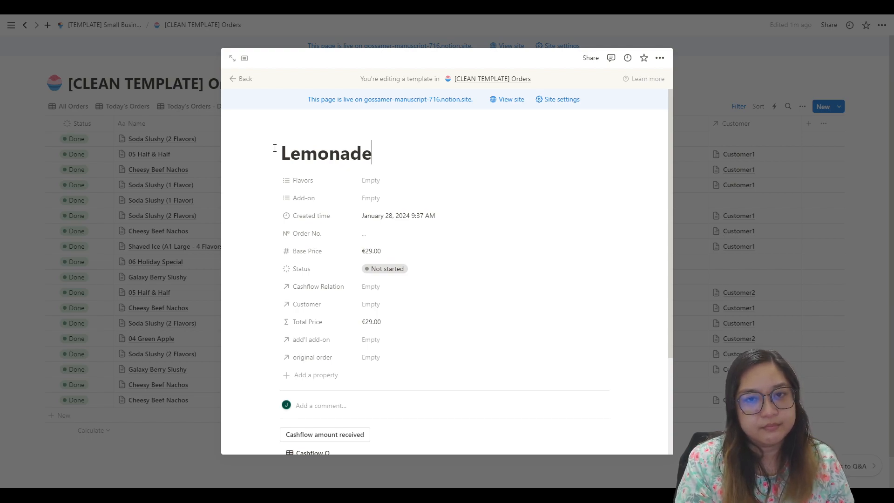
Step: Undo the title change in the Shaved Ice template and close it
scroll(505, 174, down, 2)
scroll(511, 174, up, 2)
key(ctrl+z)
key(ctrl+z)
key(ctrl+z)
key(ctrl+z)
key(ctrl+z)
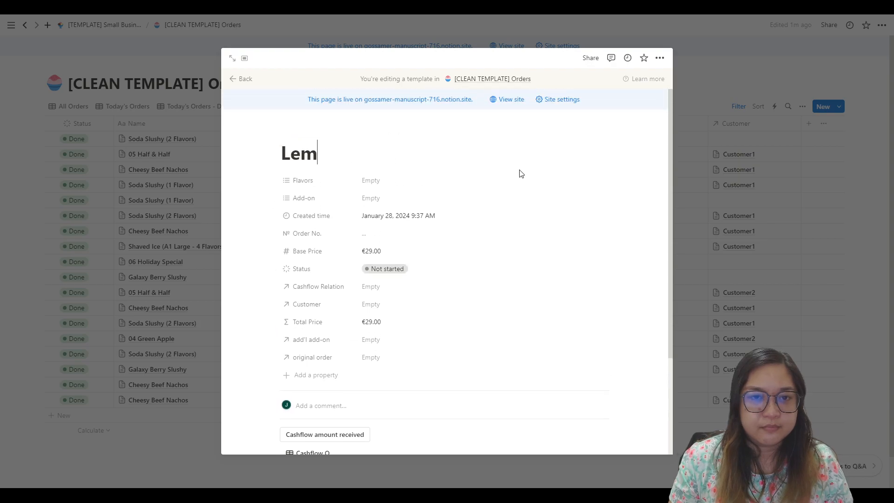
click(723, 108)
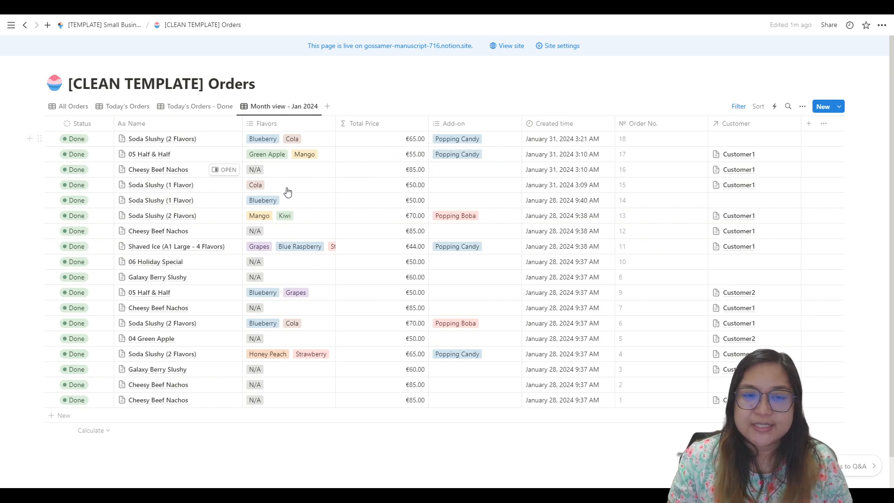
click(839, 108)
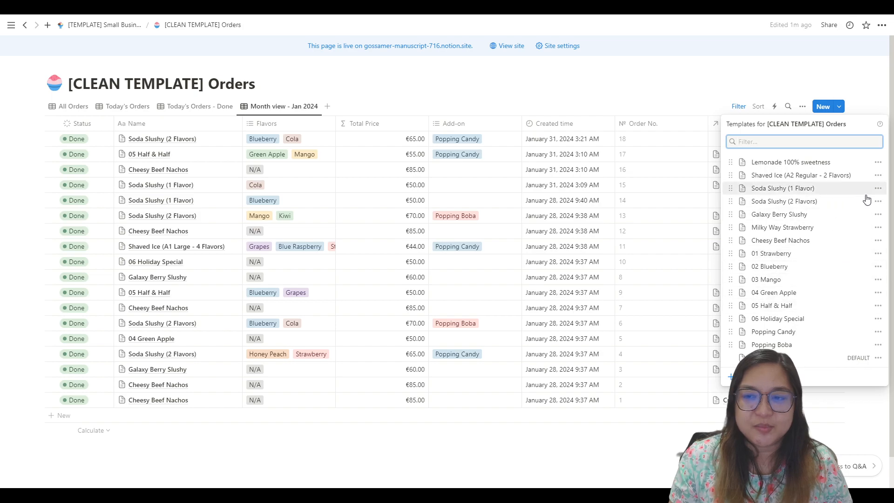
click(728, 69)
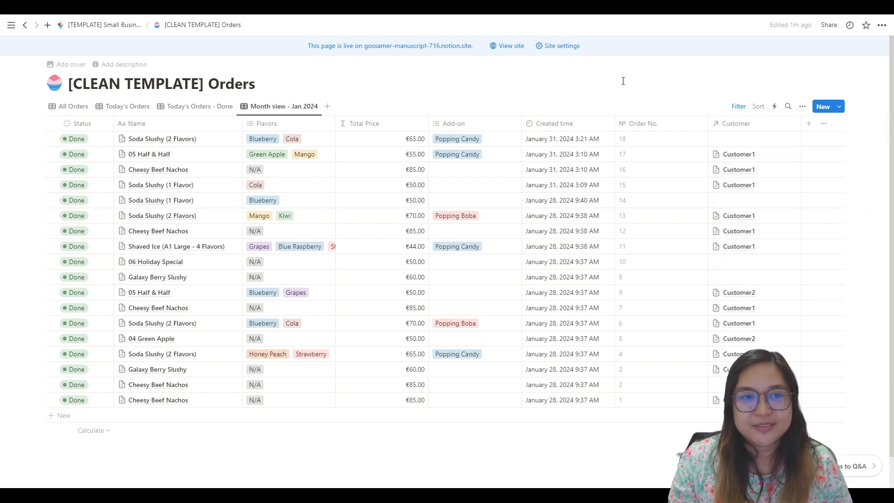
Step: Return to the Small Business Dashboard and rename the "Shaved Ice (A1 Large - 4 Flavors)" button to "Lemonade 100% sweetness"
click(123, 25)
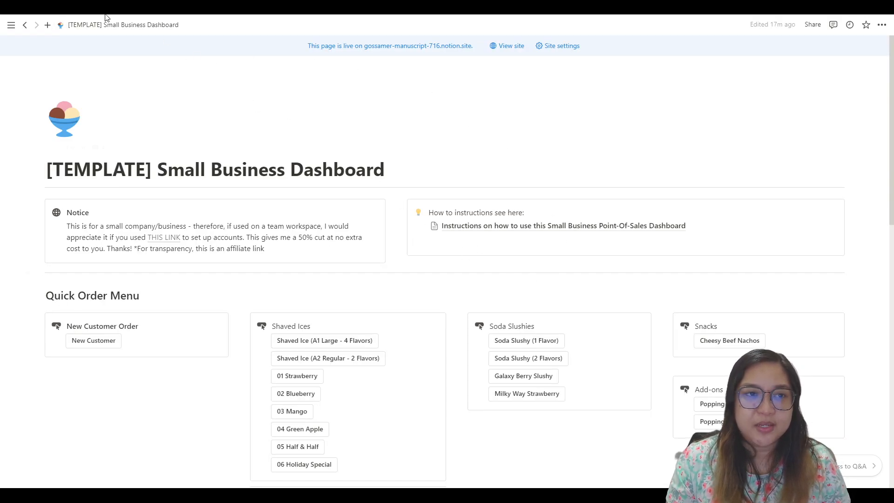
scroll(298, 247, down, 4)
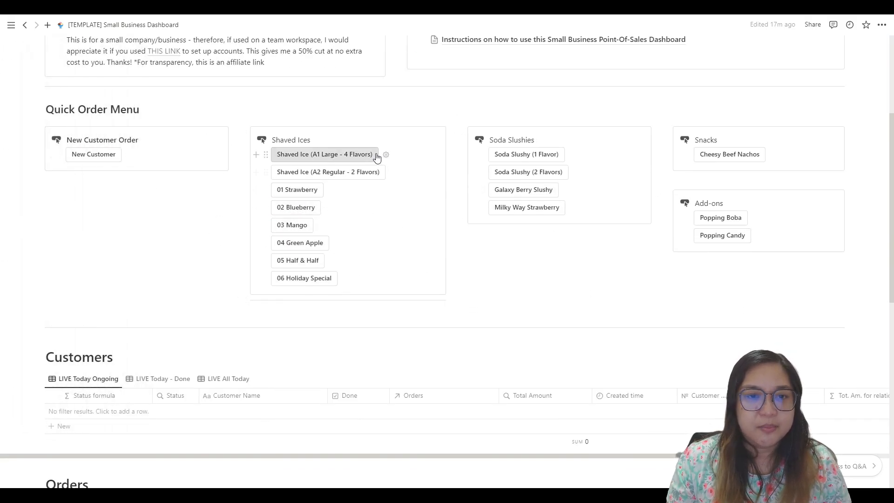
click(386, 154)
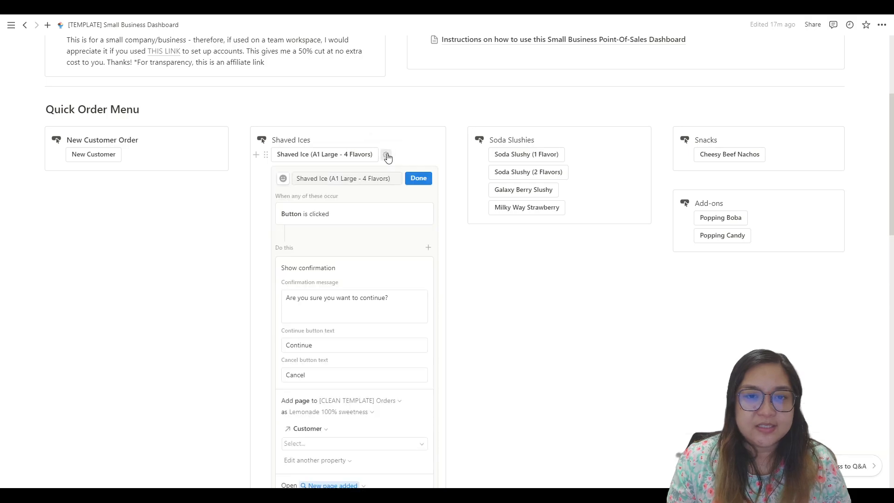
click(383, 178)
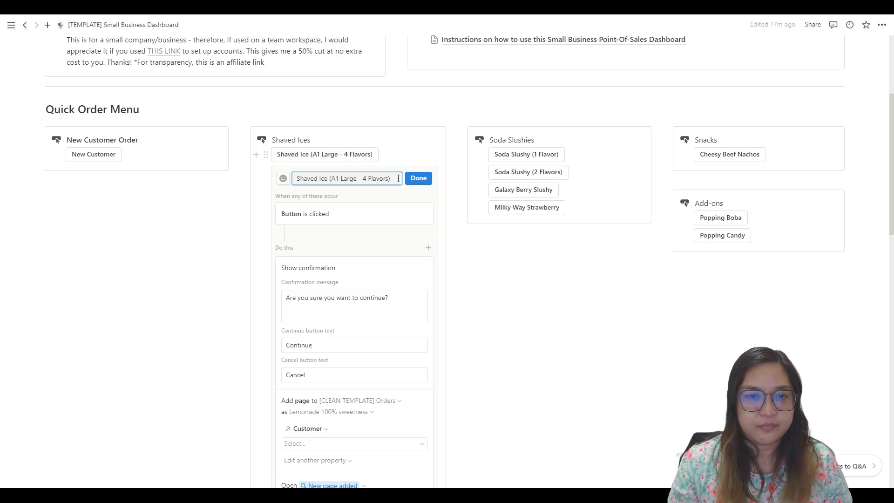
drag(398, 178, 295, 178)
text(Lemonade 100% sweetness)
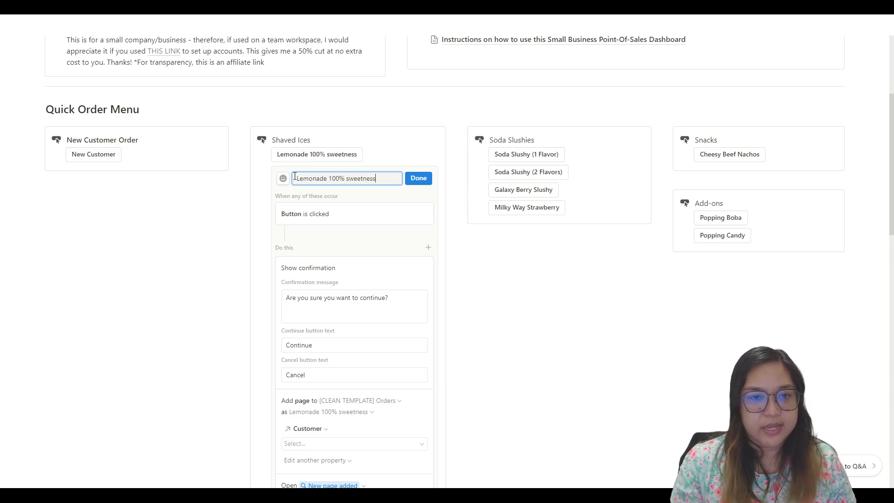
Step: Set the button to add an order page from the "Lemonade 100% sweetness" template and finish editing the button
scroll(370, 316, down, 3)
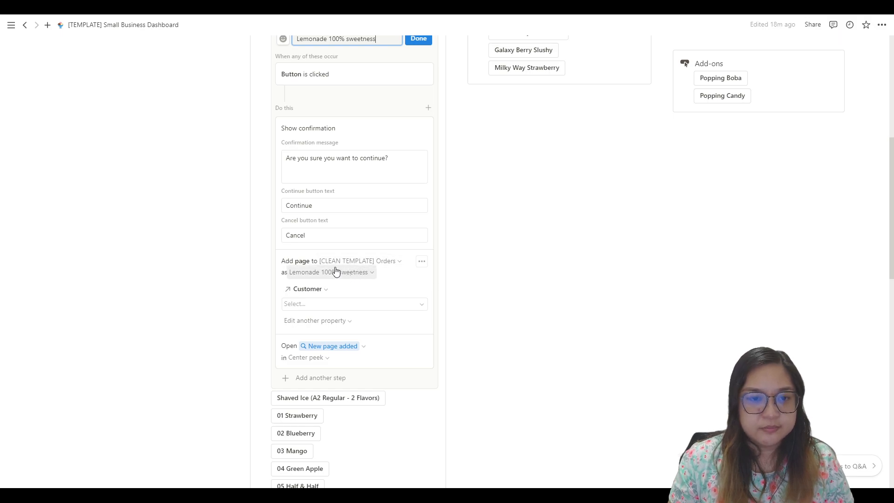
click(362, 271)
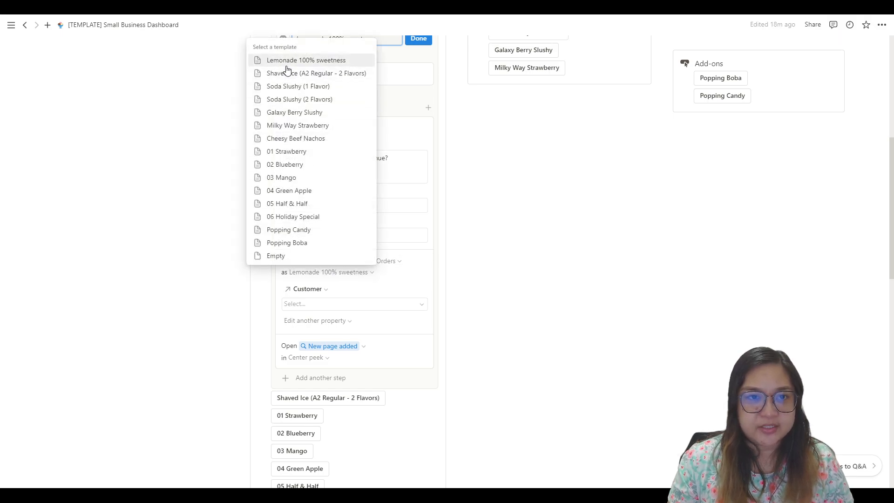
click(424, 277)
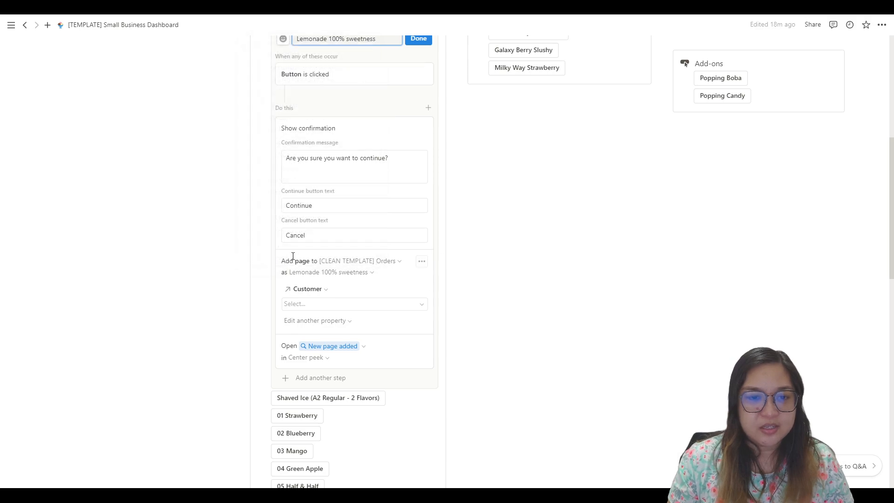
scroll(339, 243, up, 2)
scroll(320, 298, down, 2)
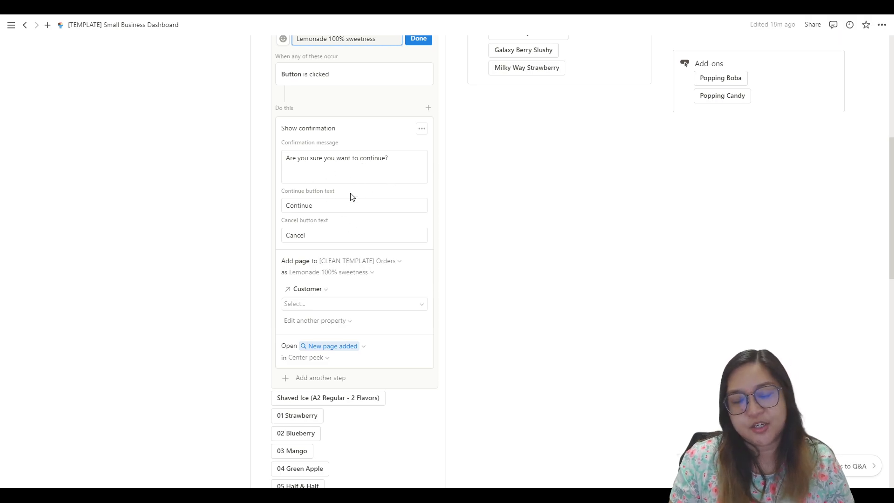
scroll(326, 214, down, 2)
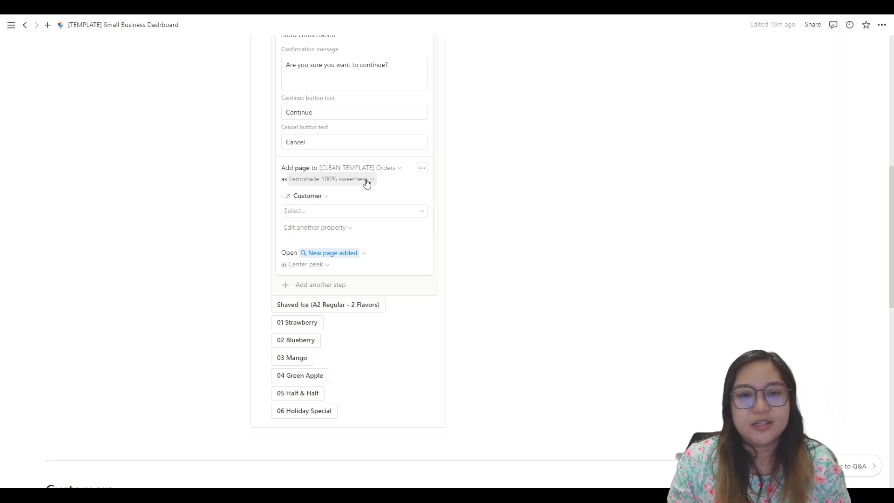
scroll(385, 75, up, 1)
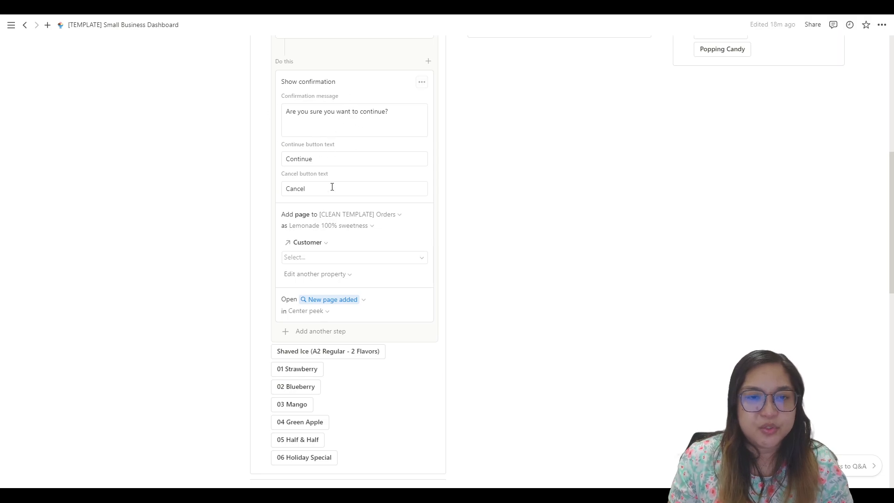
scroll(331, 187, down, 2)
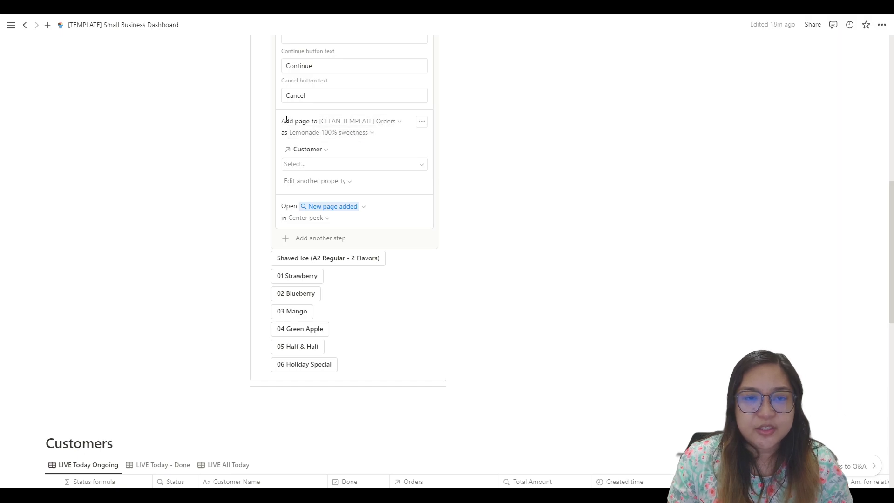
click(372, 135)
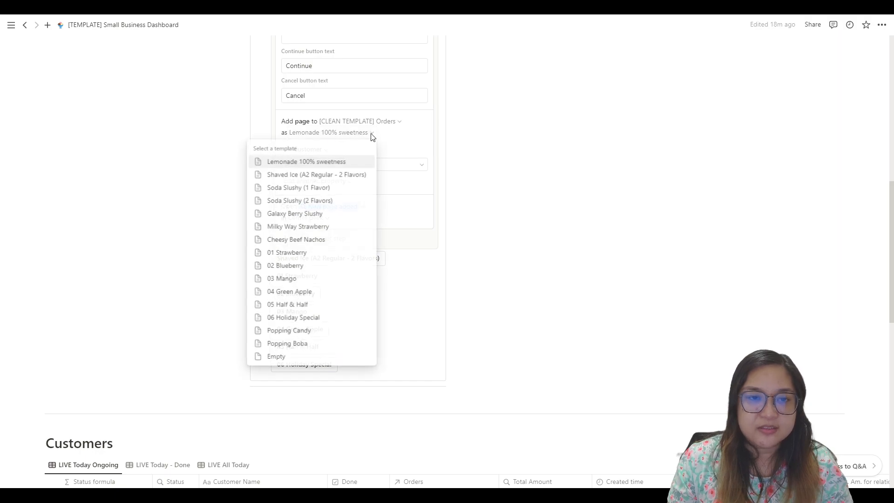
click(294, 158)
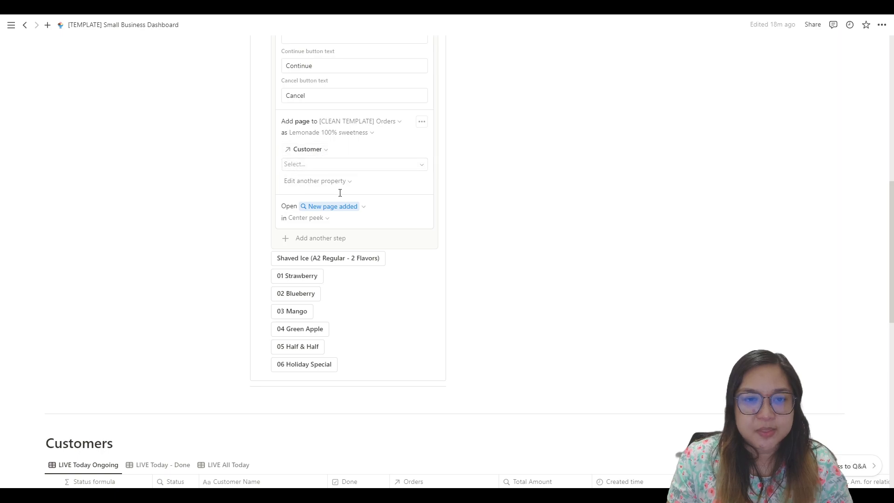
scroll(433, 228, up, 4)
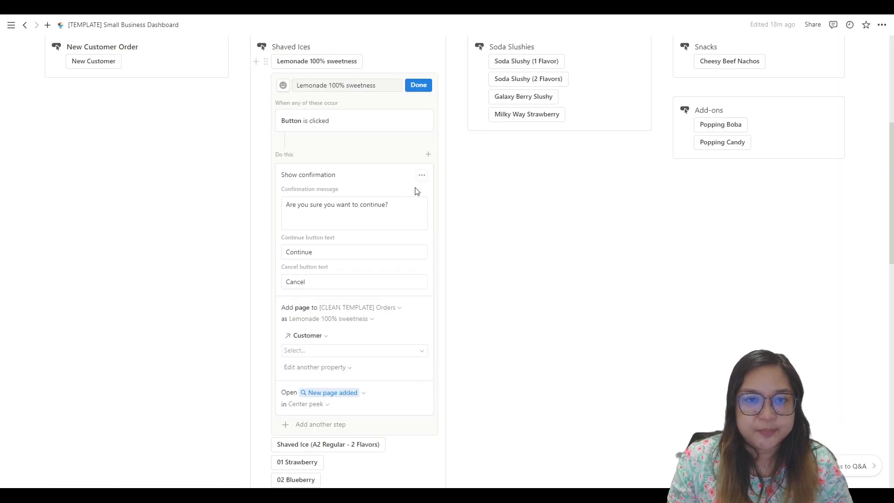
click(418, 86)
Step: Create a new order with the Lemonade 100% sweetness button and confirm it
scroll(400, 139, up, 3)
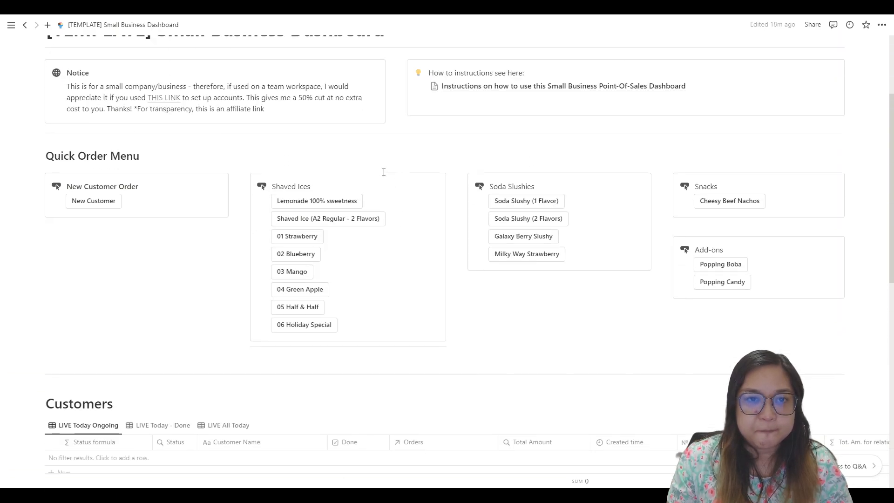
click(319, 201)
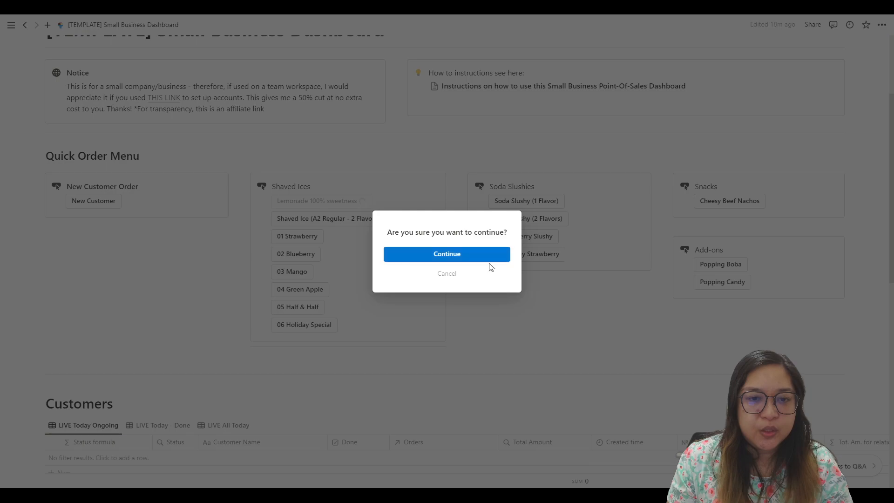
click(433, 259)
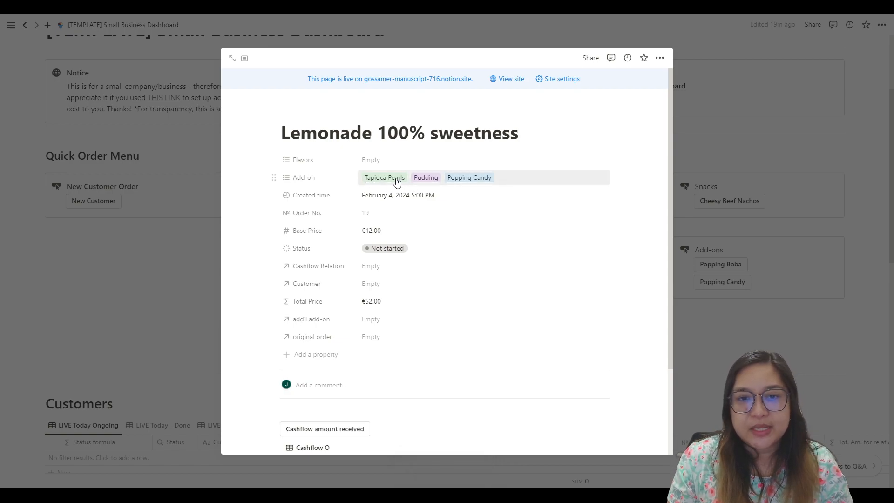
Step: Remove Tapioca Pearls, Pudding and Popping Candy from the new order's Add-on property and close the order
click(514, 185)
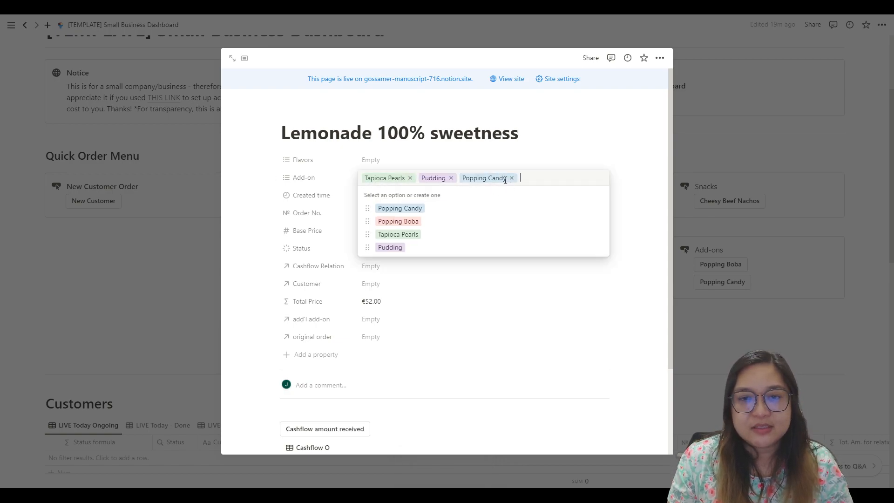
click(410, 178)
click(394, 177)
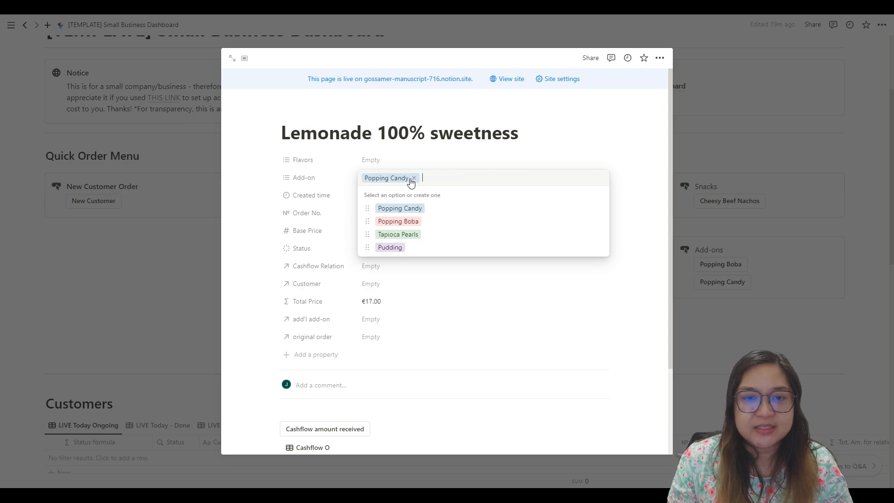
click(413, 178)
click(658, 257)
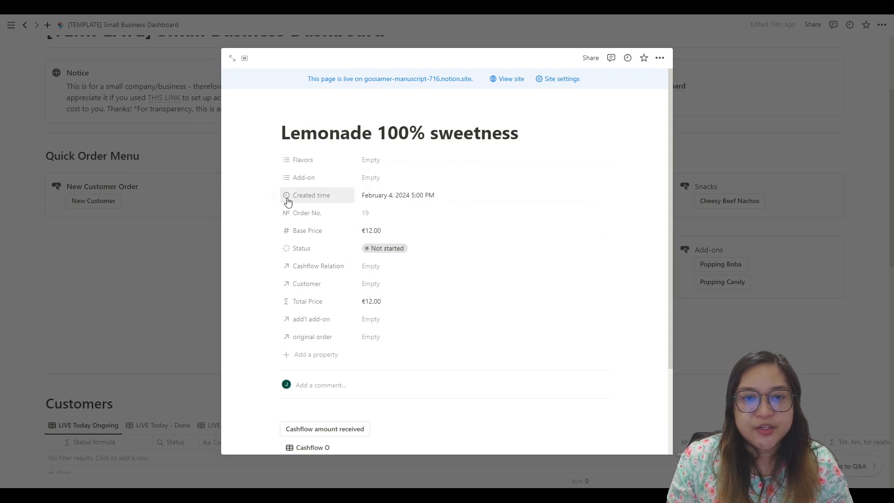
click(170, 292)
Step: Edit the Lemonade 100% sweetness template in the Orders database and remove Tapioca Pearls, Pudding and Popping Candy from Add-on
scroll(512, 255, down, 9)
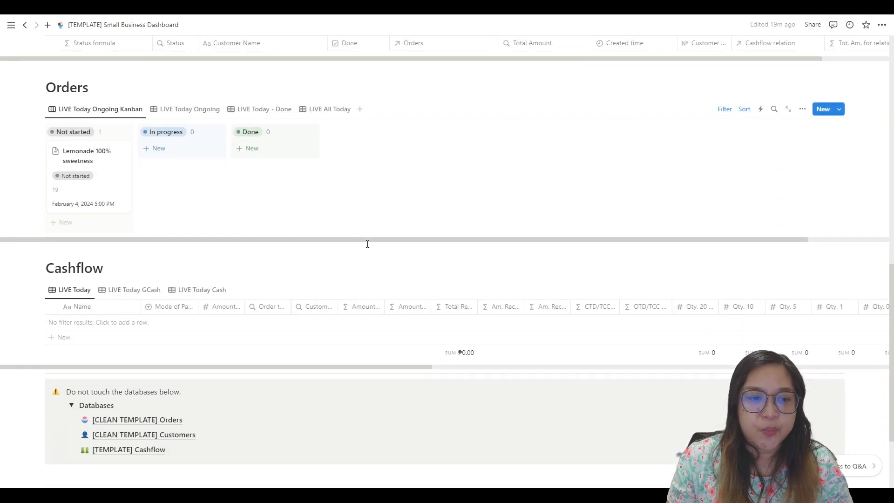
scroll(368, 243, down, 3)
click(136, 302)
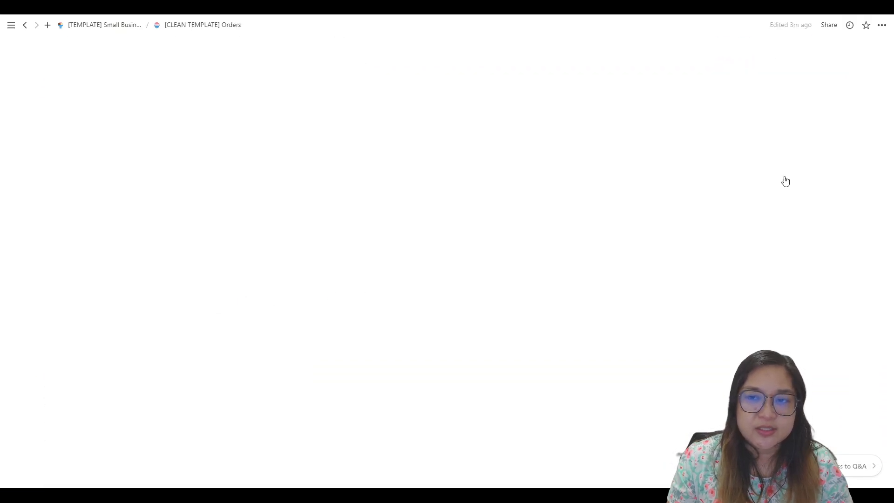
click(839, 107)
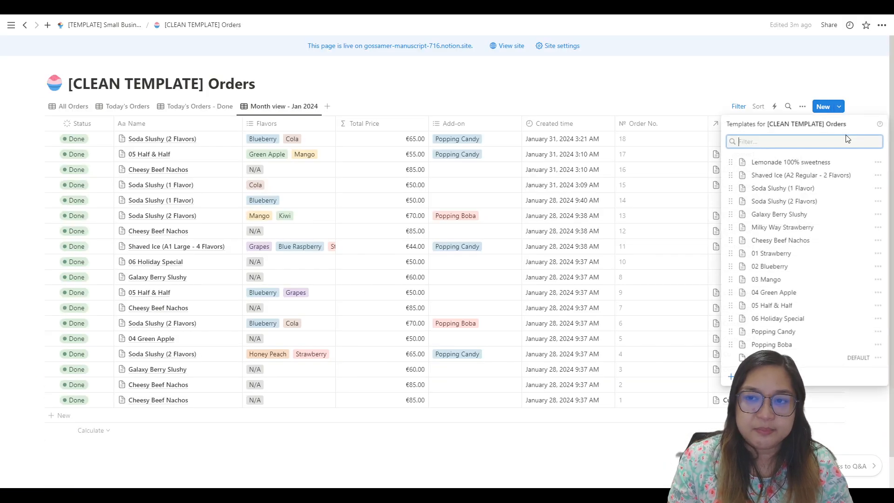
click(877, 162)
click(801, 167)
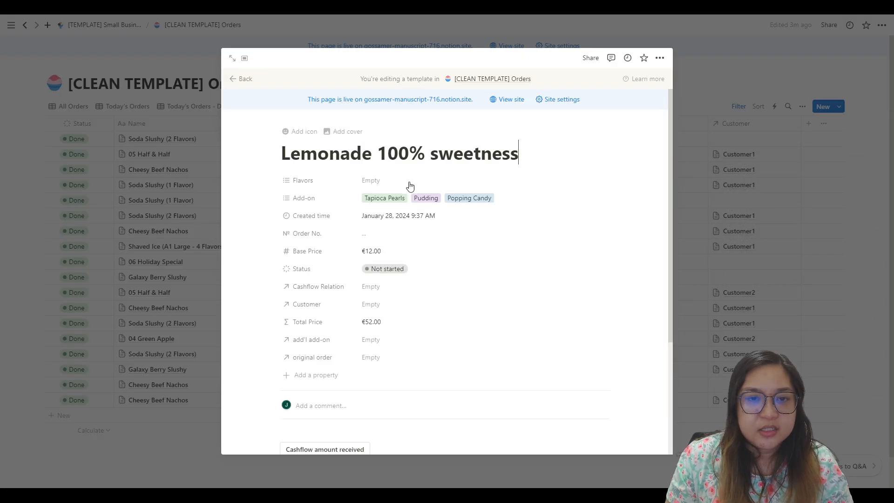
click(495, 196)
click(512, 198)
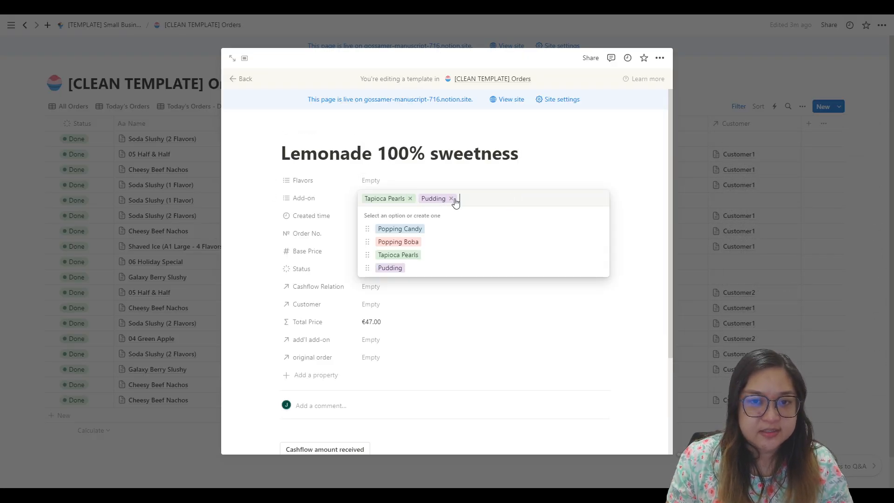
click(410, 199)
click(639, 163)
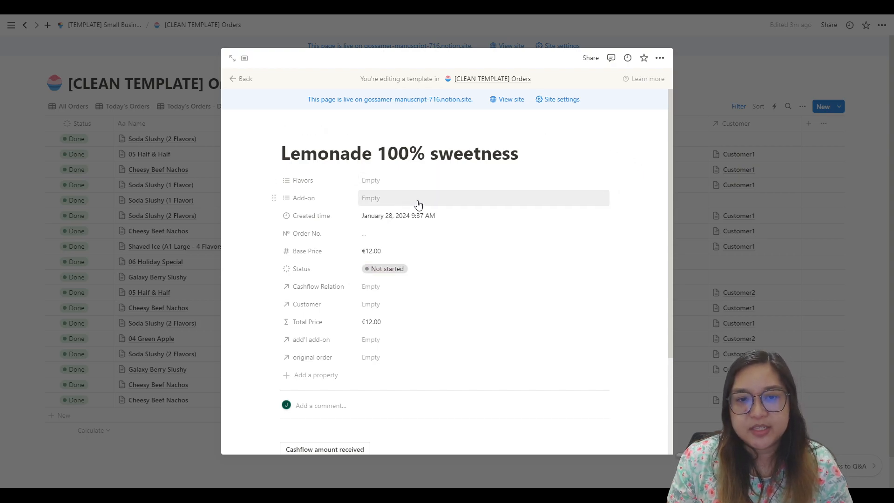
Step: Add Honey Peach, Kiwi and Blueberry to the template's Flavors property
click(385, 180)
click(396, 263)
click(384, 301)
click(392, 211)
click(637, 139)
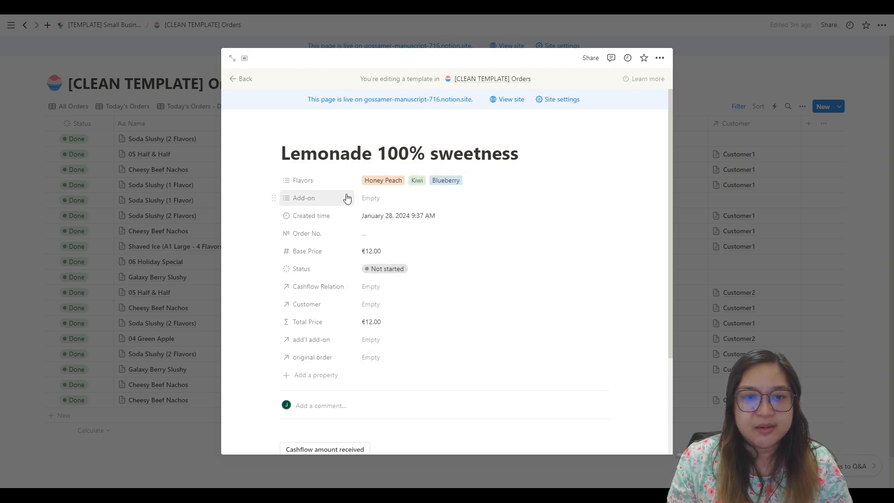
Step: Remove Blueberry, Kiwi and Honey Peach from the template's Flavors property
click(452, 183)
click(480, 181)
click(436, 181)
click(409, 182)
click(596, 157)
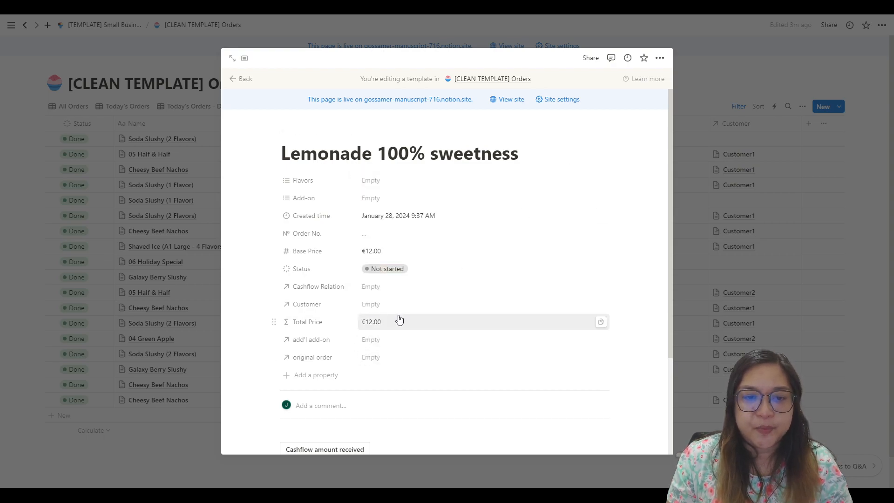
Step: Add Green Apple, Kiwi, Honey Peach and Cola to the Lemonade 100% sweetness template's Flavors property
click(373, 188)
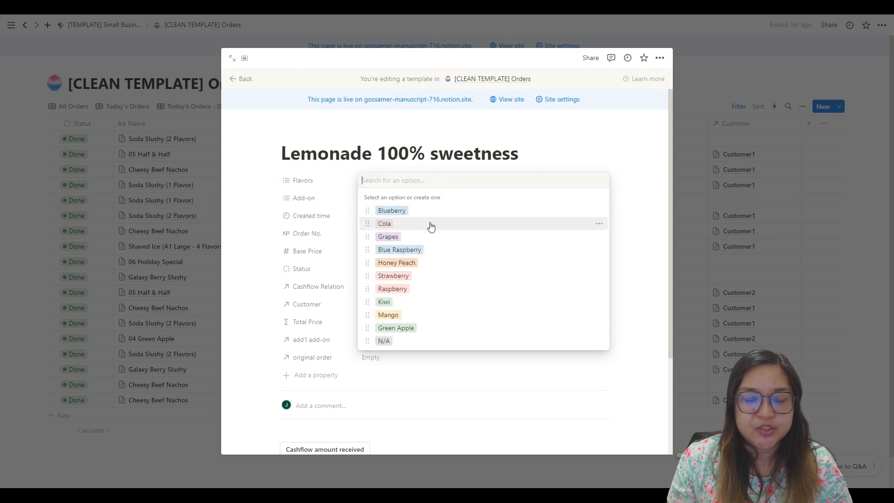
click(400, 329)
click(384, 302)
click(396, 263)
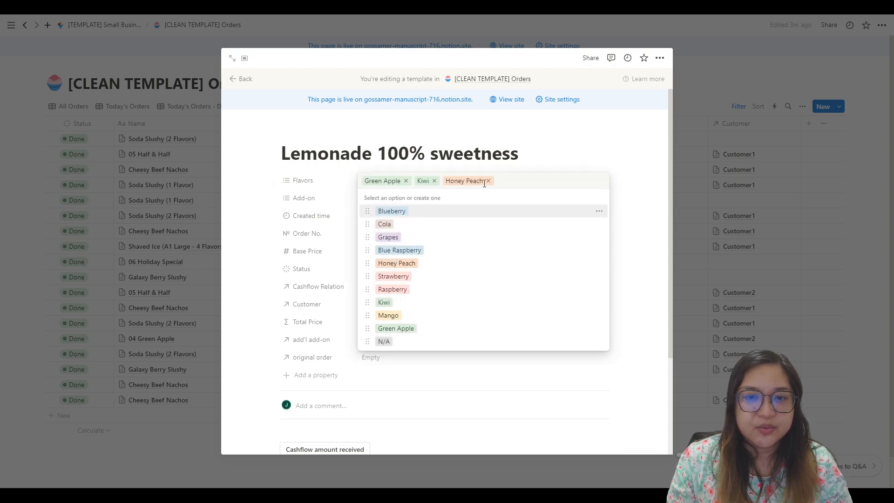
click(388, 224)
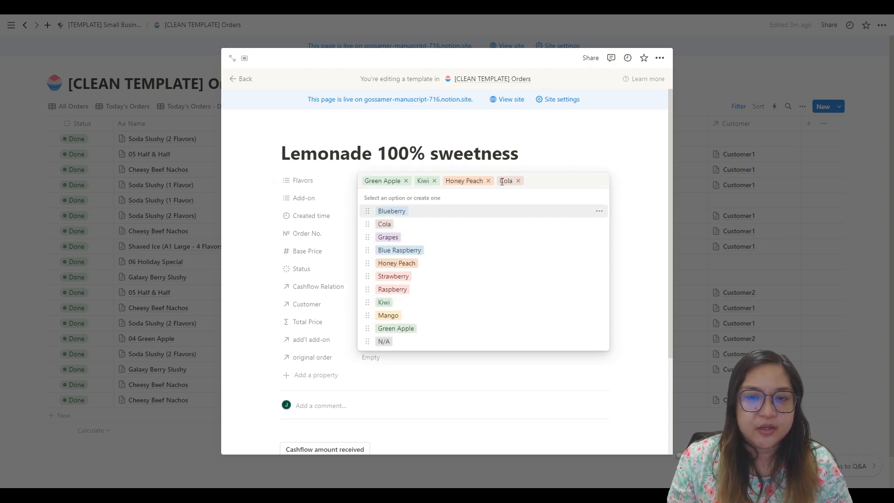
Step: Remove Cola, Honey Peach, Kiwi and Green Apple from the template's Flavors property
click(487, 181)
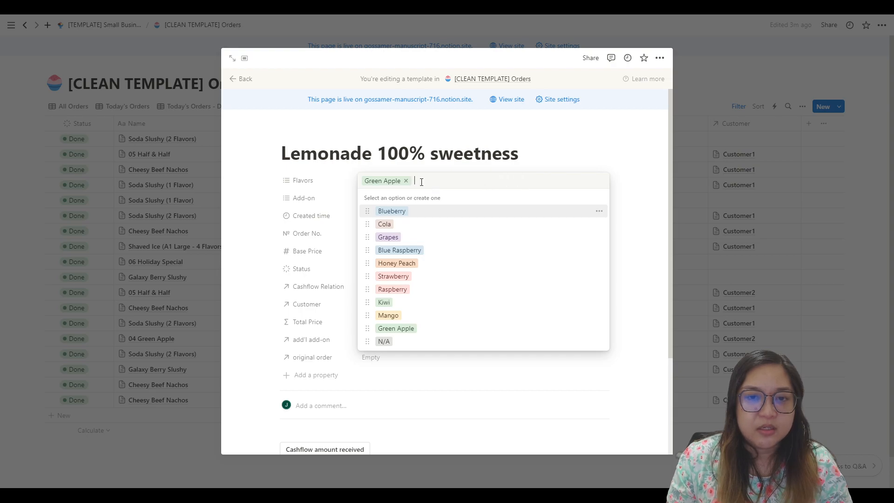
click(405, 182)
click(593, 144)
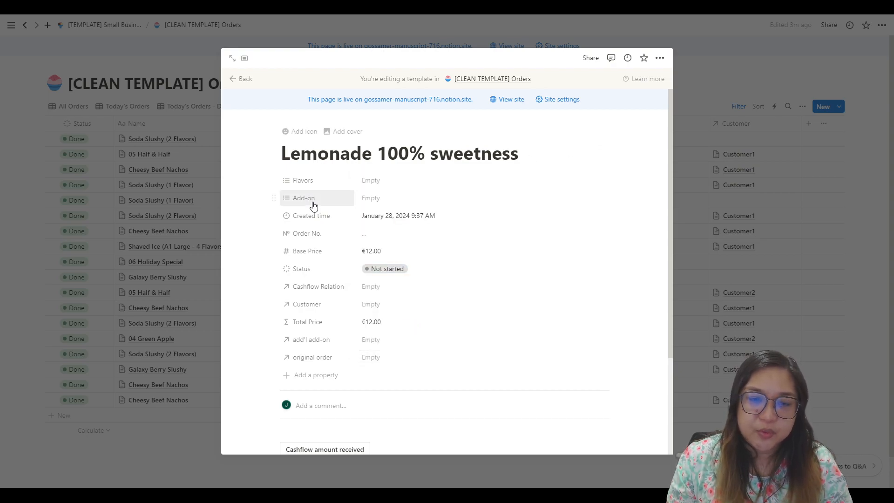
Step: Close the Lemonade 100% sweetness template and return to the Small Business Dashboard page
scroll(525, 269, down, 3)
scroll(483, 265, up, 3)
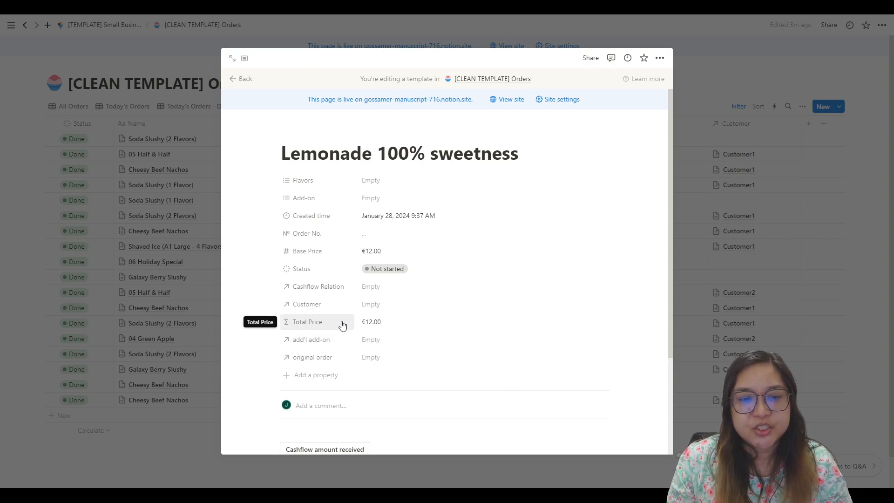
click(316, 327)
click(589, 243)
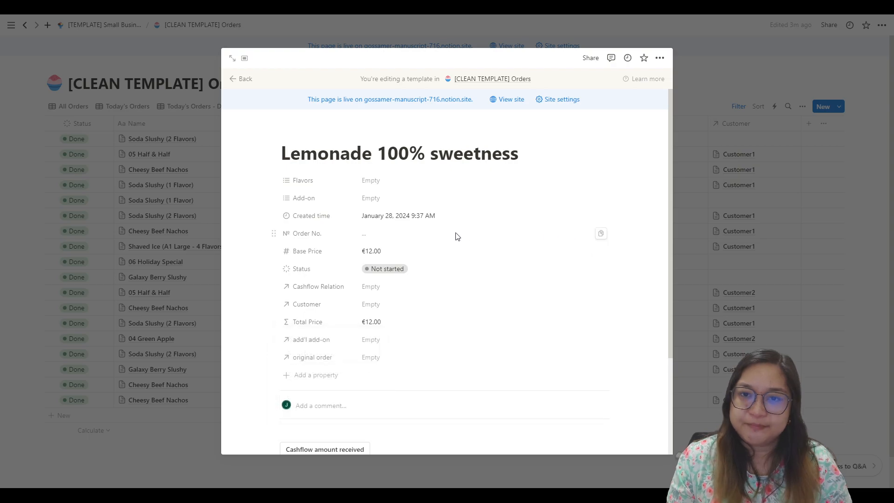
click(699, 71)
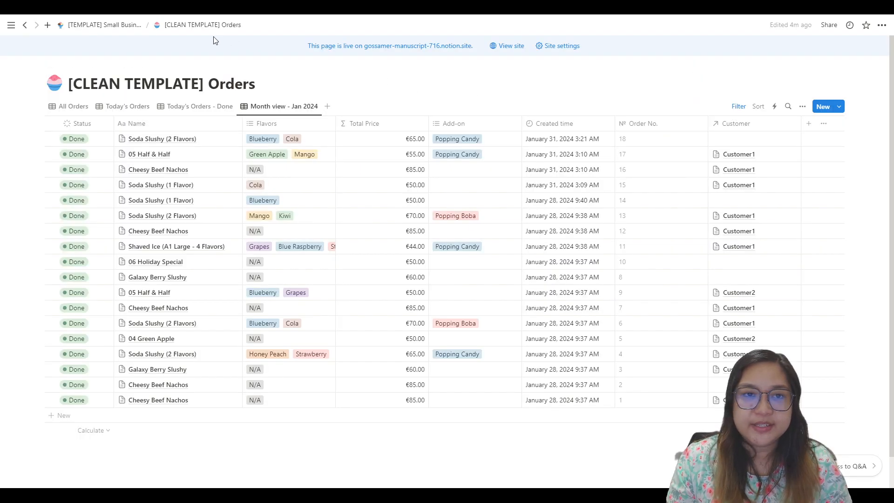
click(134, 24)
Step: Open the settings of the Shaved Ice (A2 Regular - 2 Flavors) quick order button and examine its order template choices
scroll(389, 230, down, 8)
scroll(389, 229, down, 6)
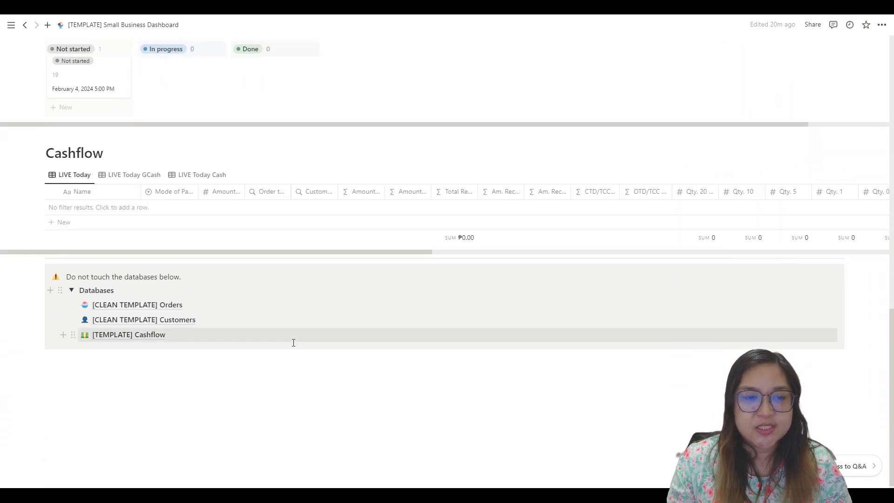
scroll(289, 345, up, 6)
scroll(319, 154, up, 5)
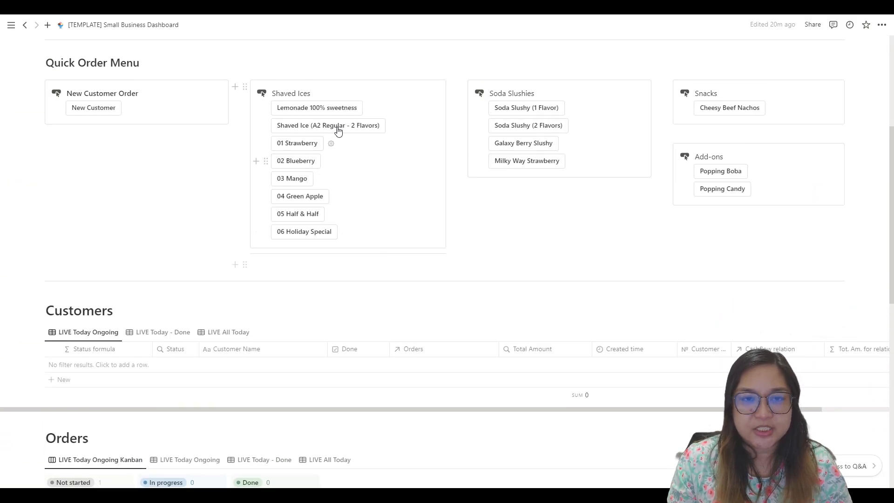
click(393, 127)
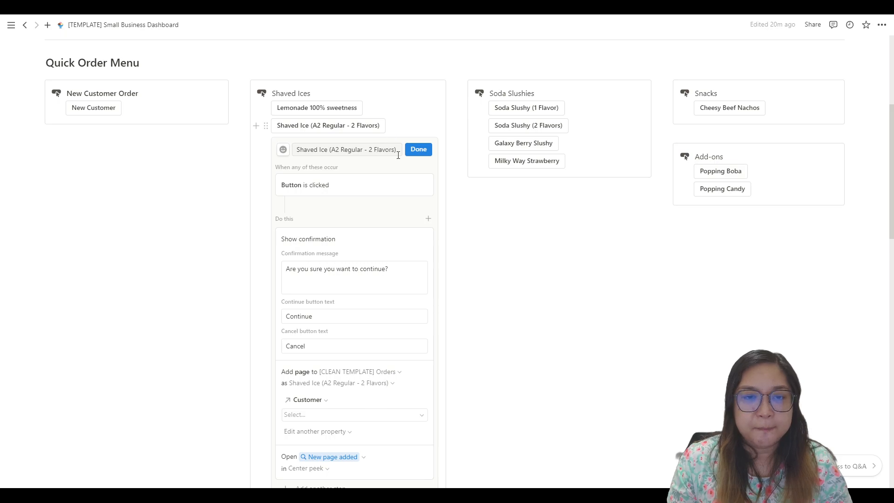
scroll(348, 235, down, 3)
click(359, 243)
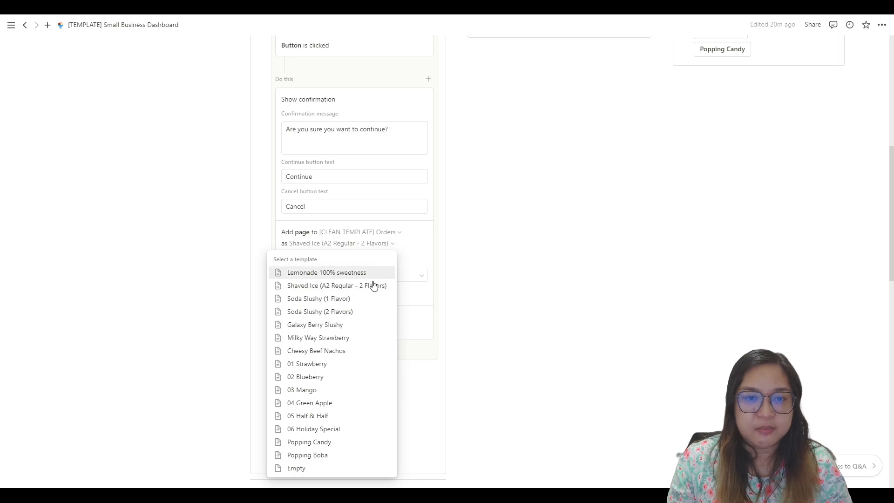
click(447, 238)
Step: Review the Shaved Ice button's steps and template choices again, keep them as they are, and finish editing the button
scroll(439, 236, up, 5)
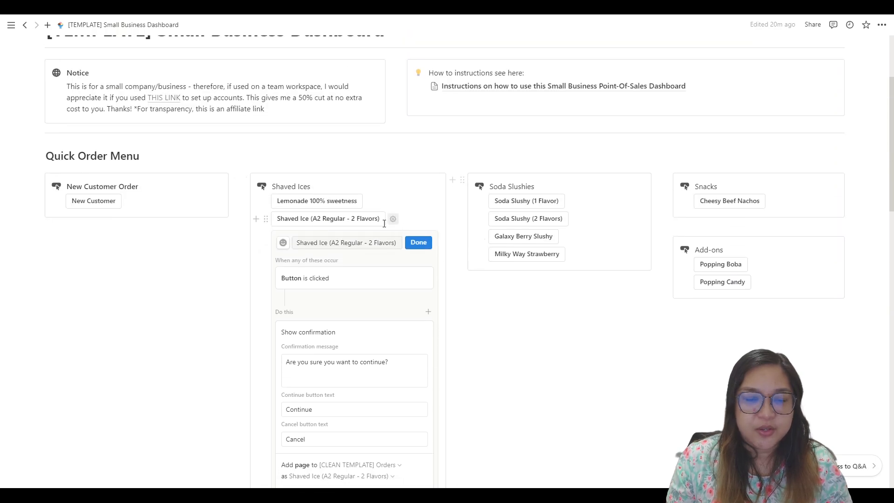
scroll(390, 261, down, 4)
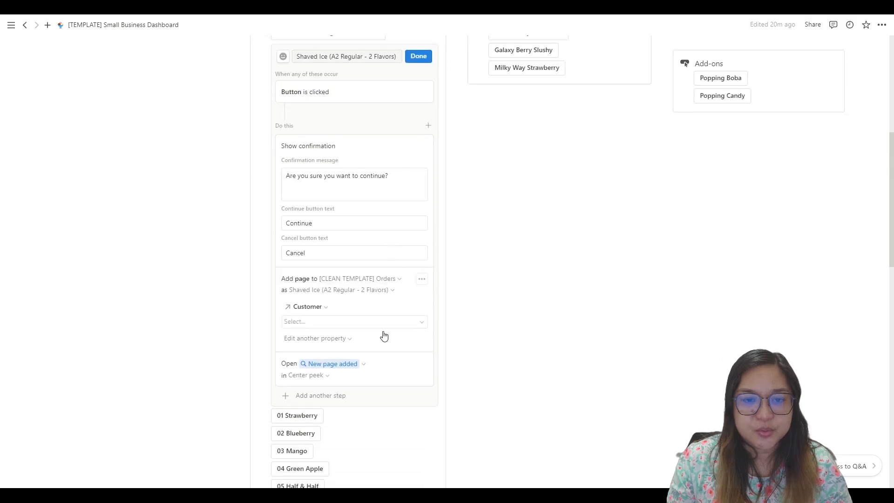
click(380, 290)
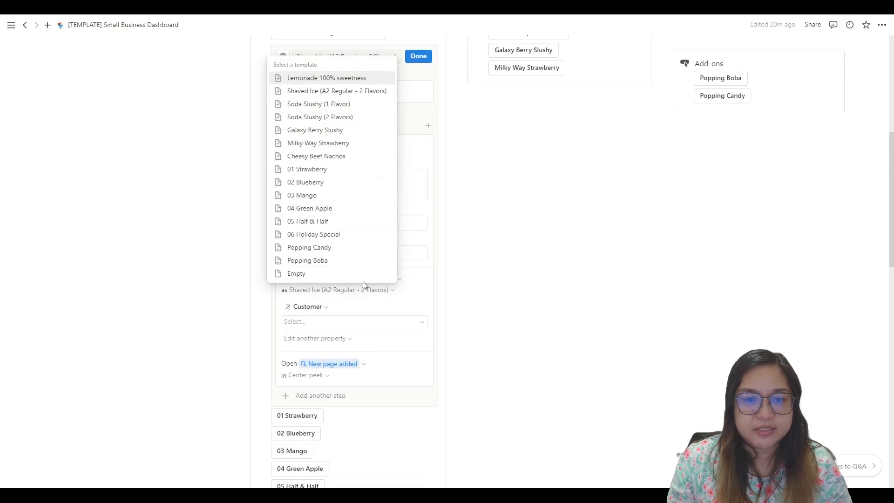
click(435, 240)
scroll(453, 248, up, 5)
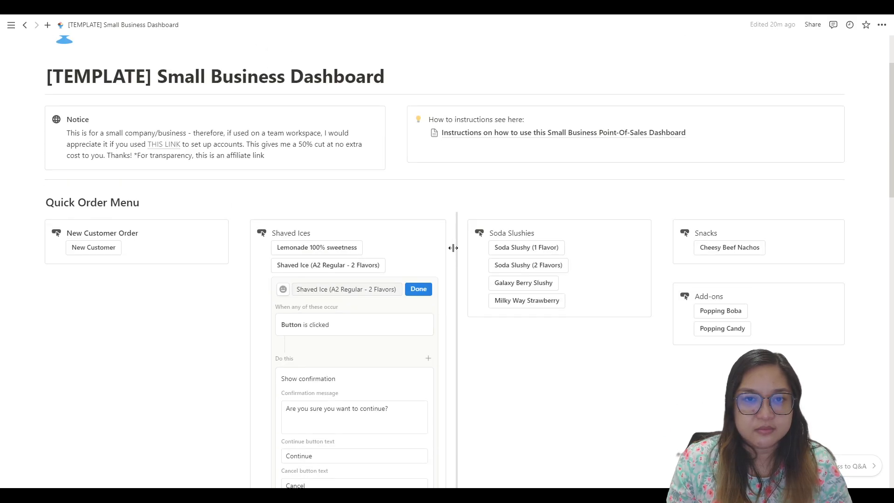
click(418, 289)
Step: Create a Lemonade 100% sweetness order from the Shaved Ices quick order menu and review its properties
scroll(387, 217, down, 4)
scroll(306, 163, up, 2)
click(317, 156)
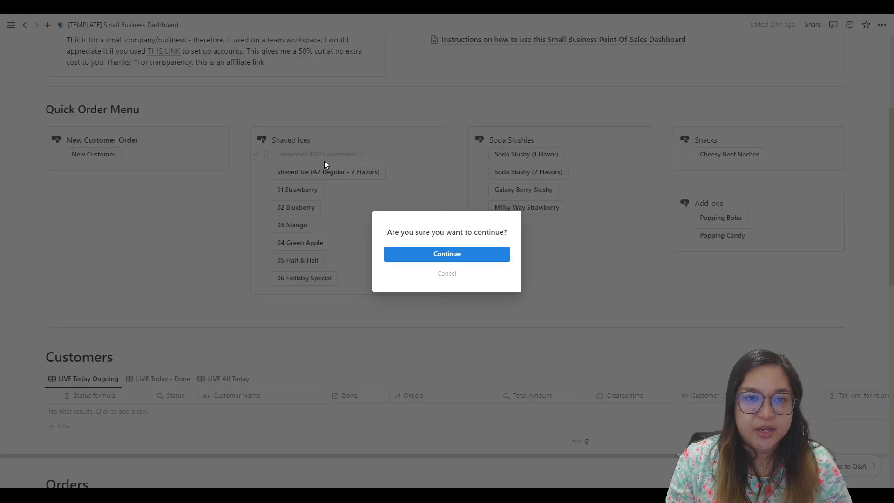
click(430, 254)
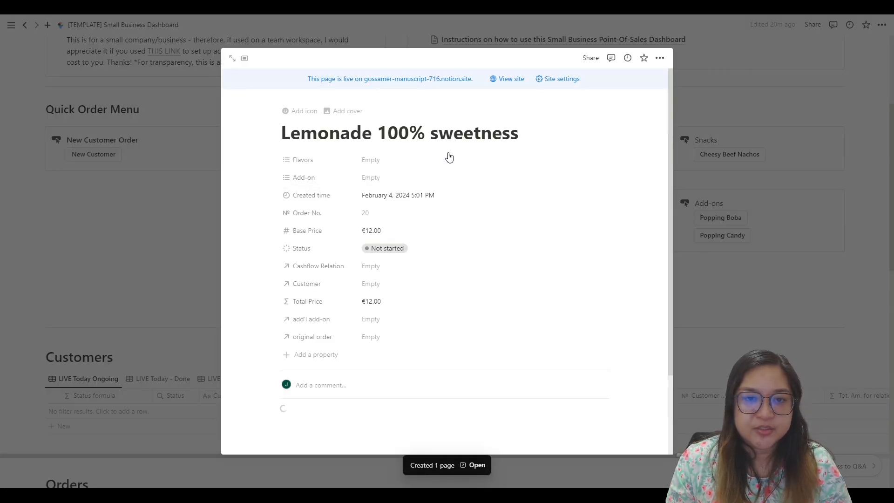
scroll(391, 204, down, 1)
scroll(390, 201, down, 2)
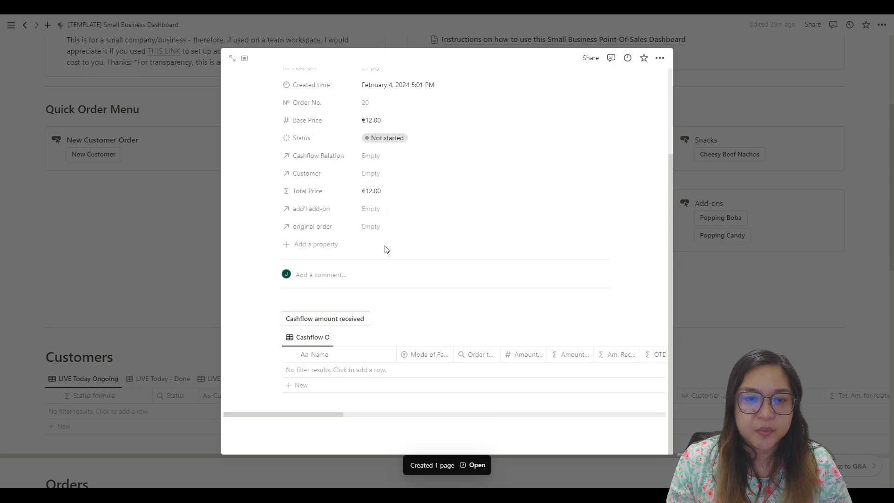
scroll(372, 270, up, 2)
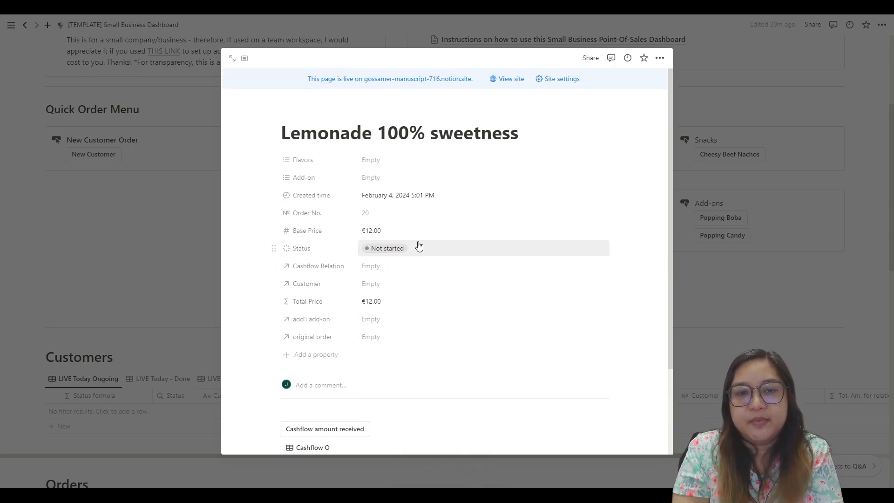
Step: Record a cashflow amount received for the Lemonade order with Cash as the mode of payment and an amount of 15
scroll(419, 246, down, 2)
scroll(419, 250, down, 1)
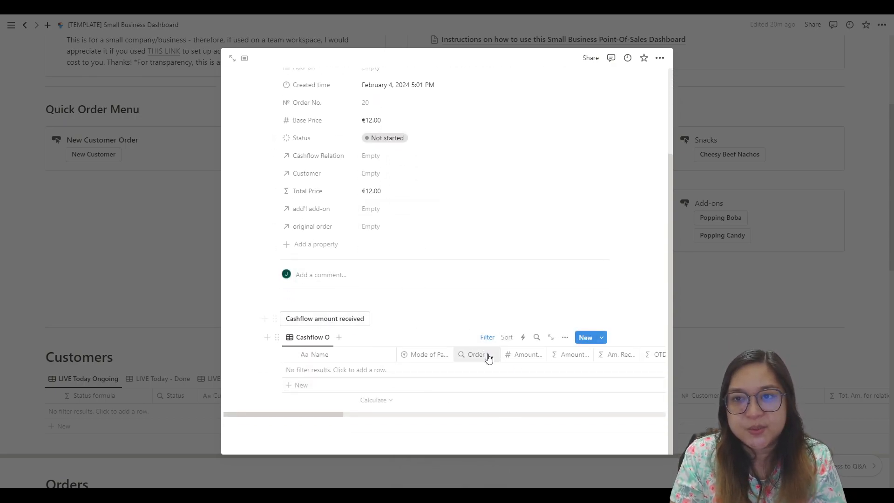
click(309, 323)
click(448, 254)
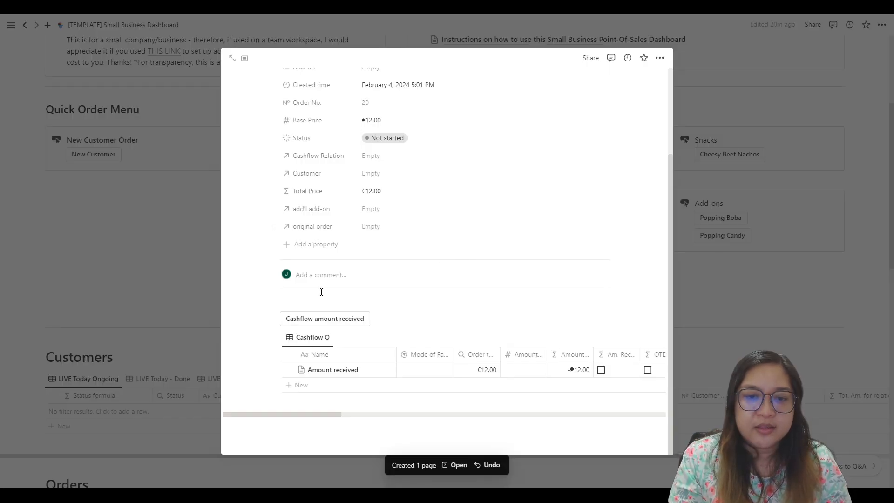
click(421, 370)
click(423, 412)
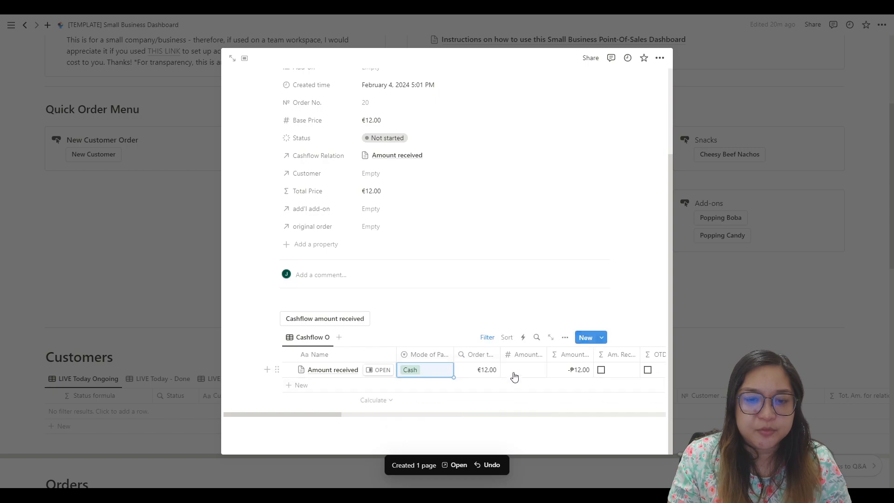
click(532, 370)
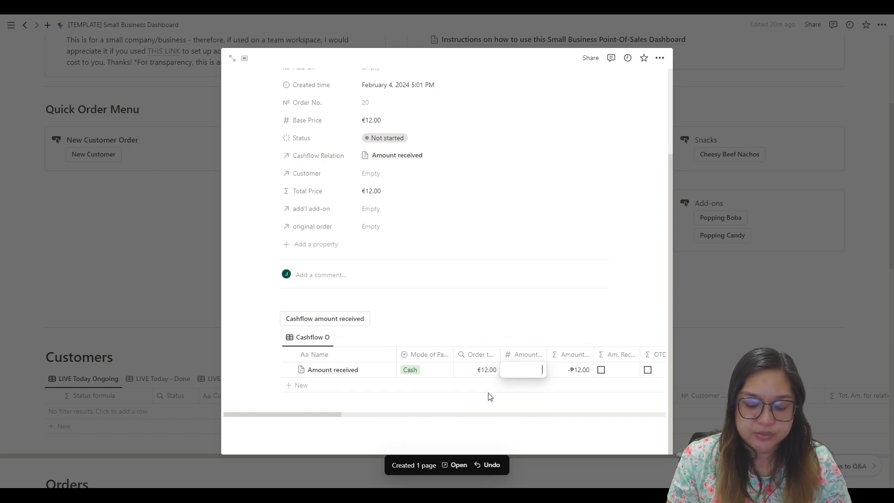
text(15)
key(Return)
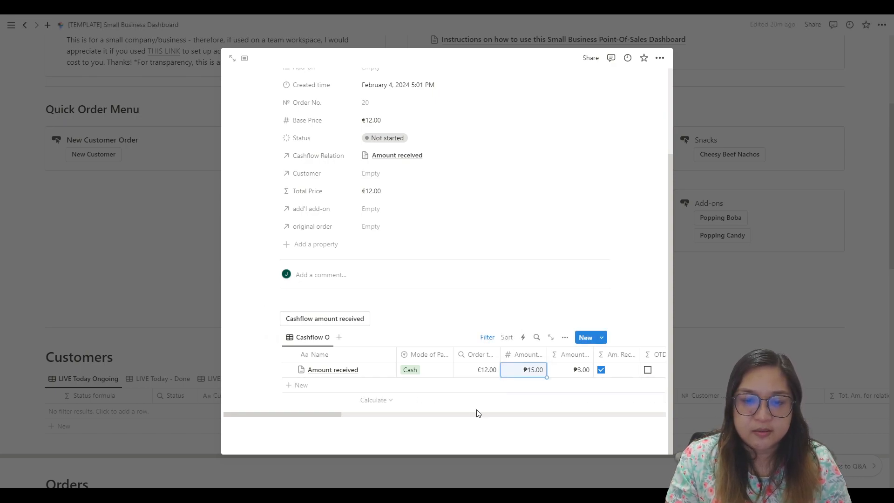
Step: Enter the cash denominations in the order's cashflow entry: -3 for Qty. 1, 1 for Qty. 5 and 1 for Qty. 10
drag(319, 416, 443, 417)
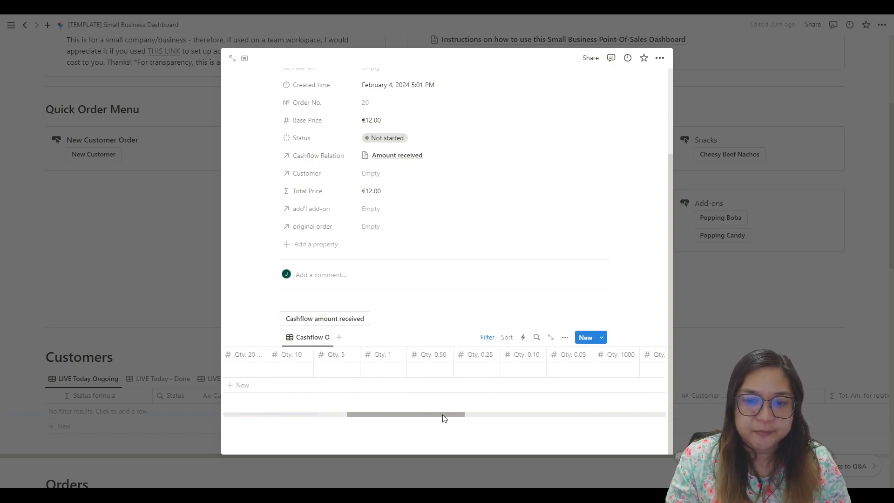
click(392, 371)
text(3)
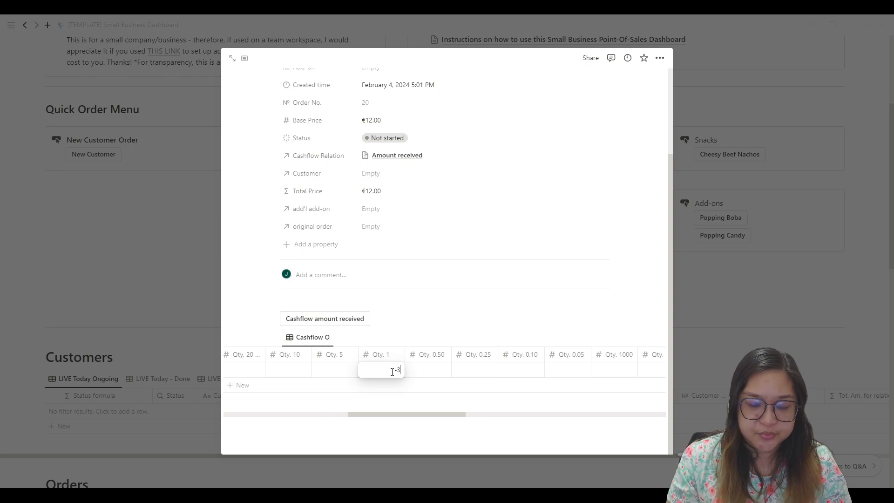
key(Return)
mouse_move(439, 414)
mouse_down()
mouse_move(487, 417)
mouse_move(422, 416)
mouse_up()
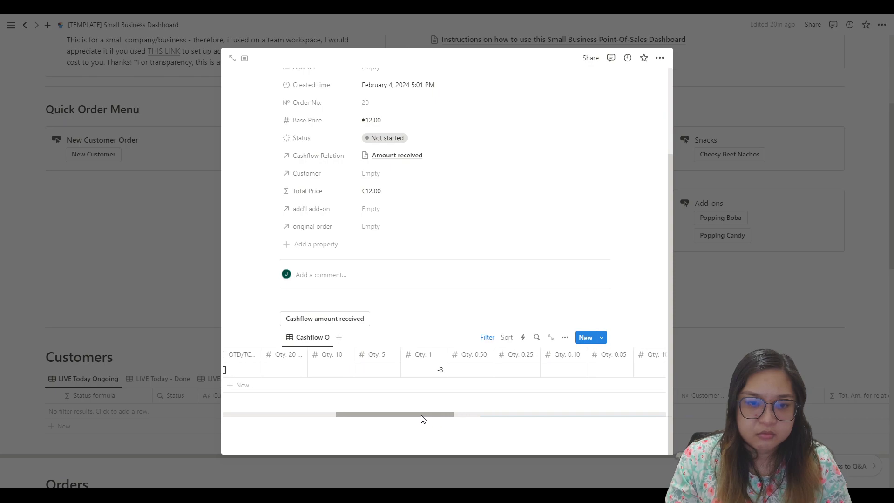
click(383, 370)
text(1)
click(326, 372)
text(1)
Step: Check the amounts and checkboxes in the order's cashflow entry and close the order
drag(383, 414, 327, 414)
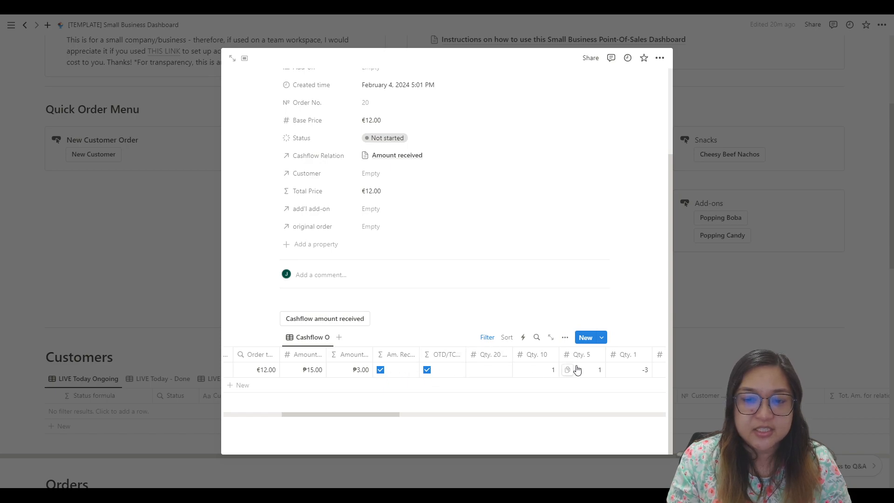
drag(363, 414, 295, 409)
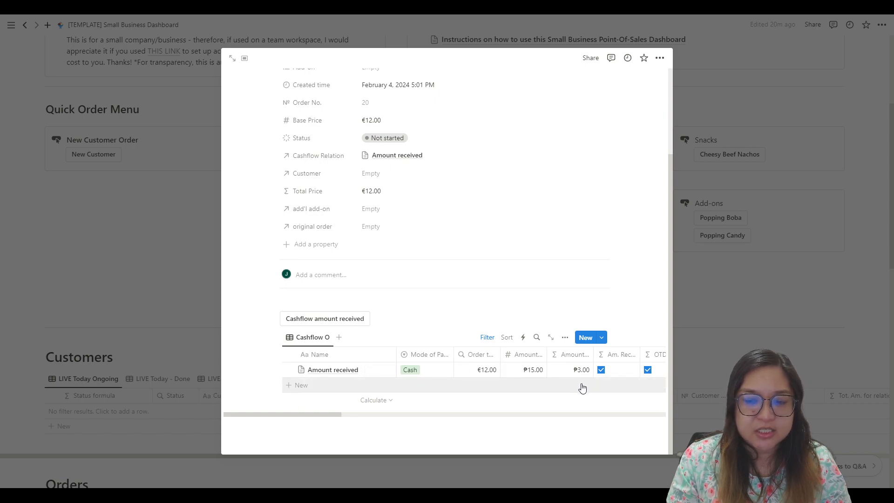
drag(349, 417, 380, 417)
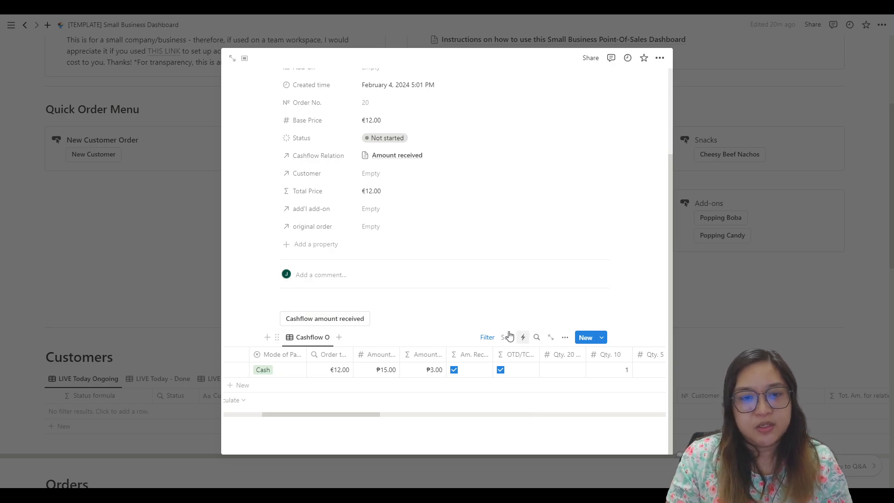
click(451, 308)
scroll(450, 307, up, 3)
click(148, 249)
Step: Move both Lemonade 100% sweetness orders to Done on the dashboard's ongoing orders board
scroll(156, 261, down, 9)
scroll(166, 270, down, 3)
scroll(153, 257, up, 4)
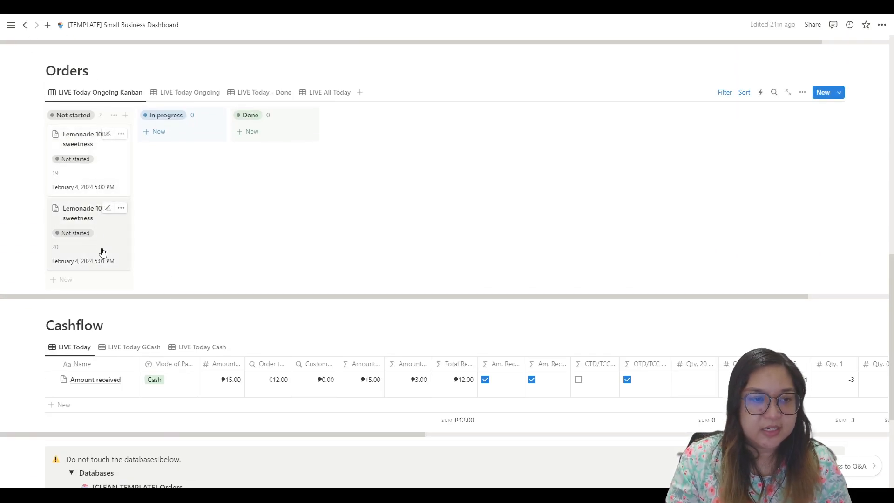
drag(123, 166, 174, 199)
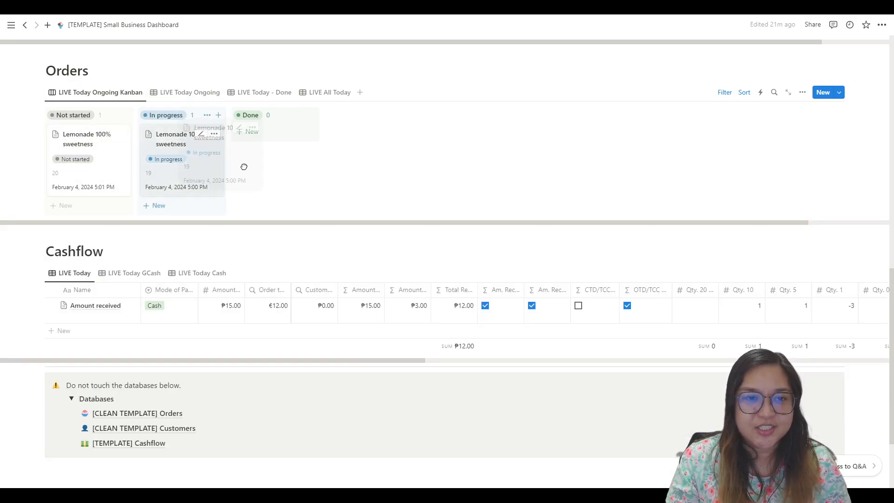
drag(104, 172, 197, 155)
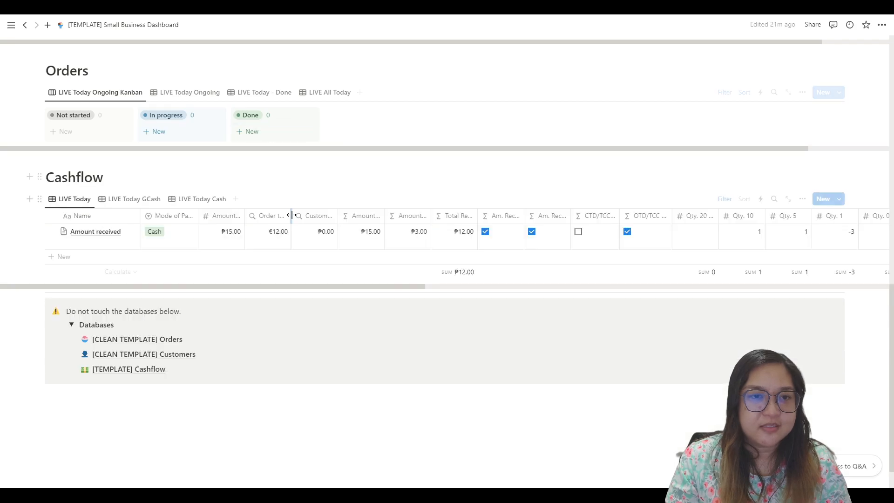
scroll(282, 224, up, 7)
scroll(497, 316, down, 1)
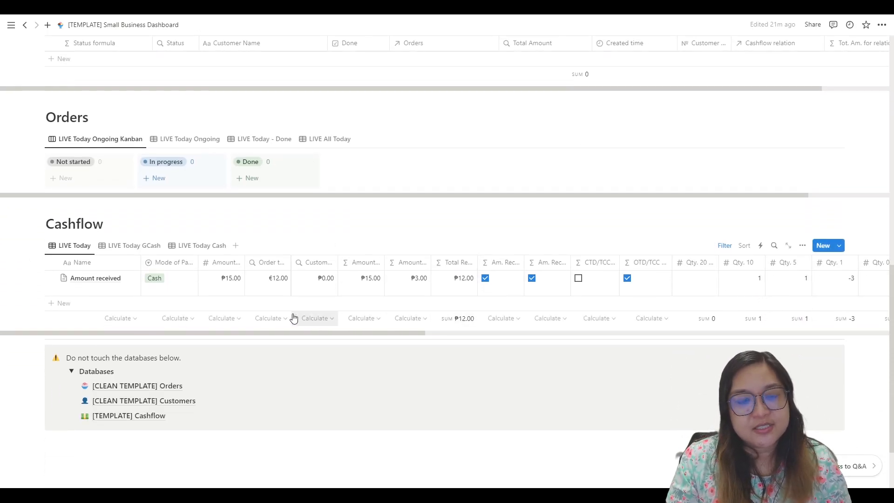
Step: Open the [TEMPLATE] Cashflow database and open its first template for editing
scroll(293, 317, down, 2)
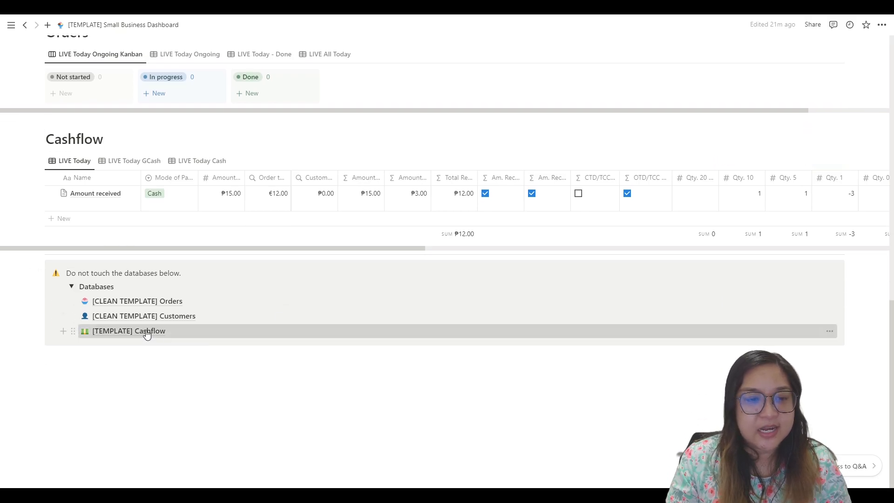
click(146, 333)
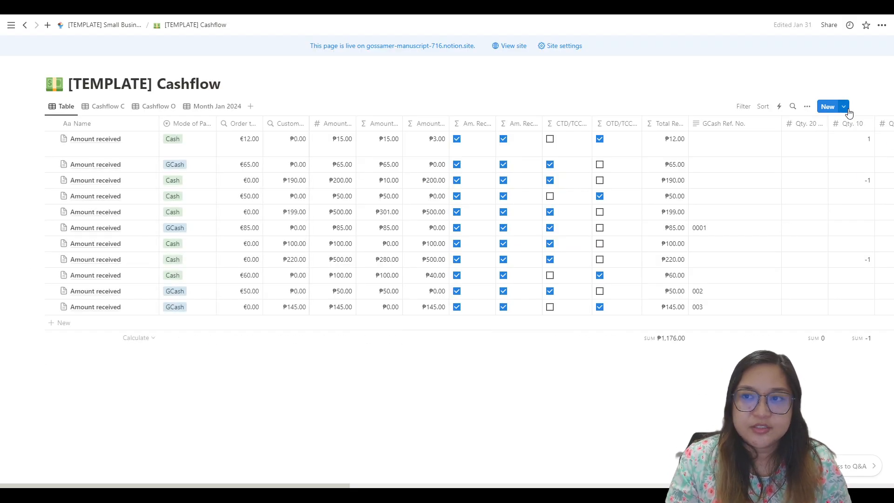
click(843, 107)
click(877, 139)
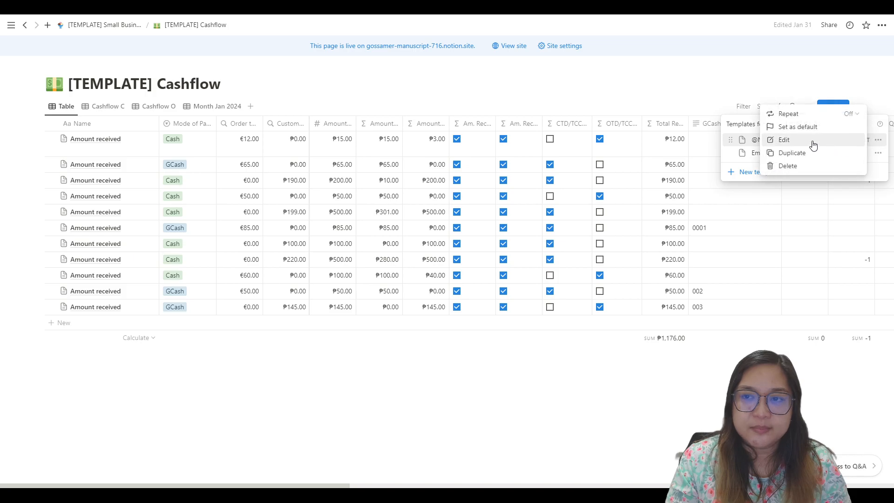
click(812, 145)
Step: Expand the cashflow template's hidden properties and review the coin and cash denomination quantities
scroll(433, 278, down, 6)
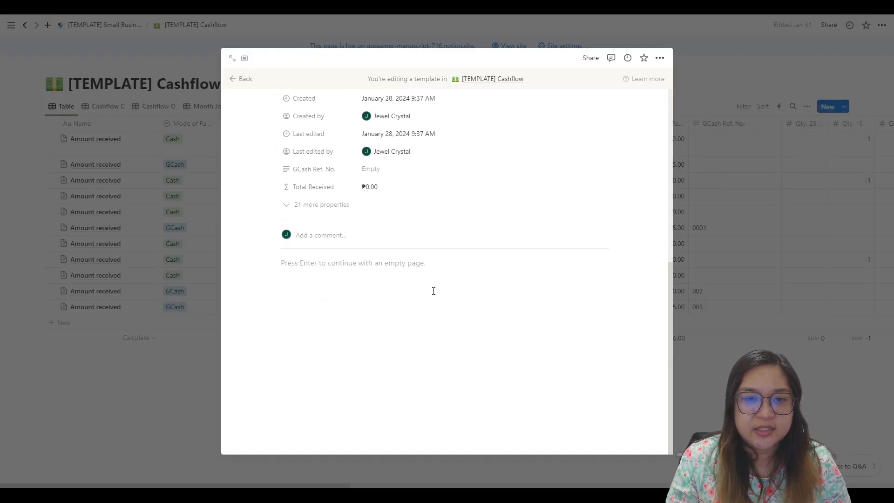
scroll(419, 290, up, 6)
scroll(313, 252, down, 3)
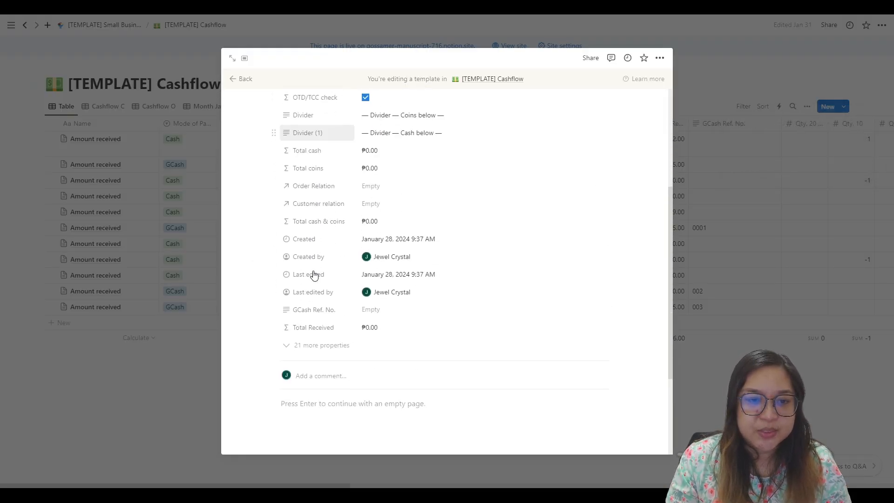
click(289, 343)
scroll(394, 290, down, 8)
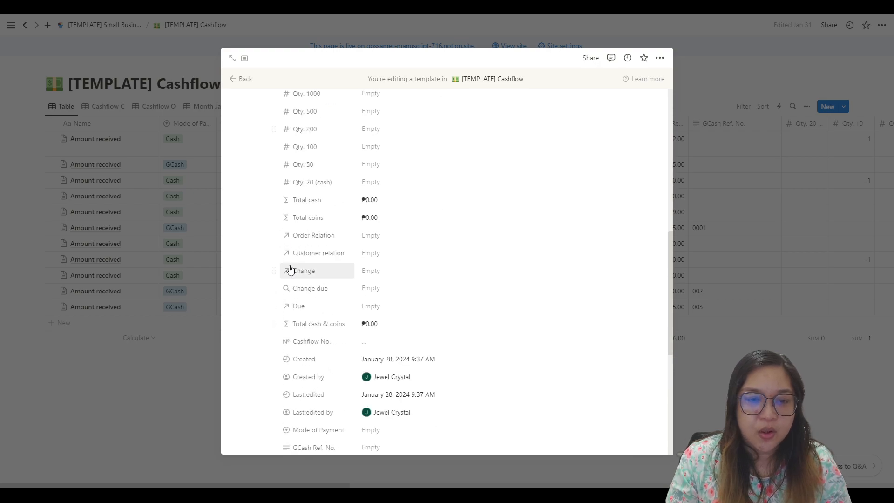
scroll(403, 369, up, 7)
scroll(338, 322, up, 3)
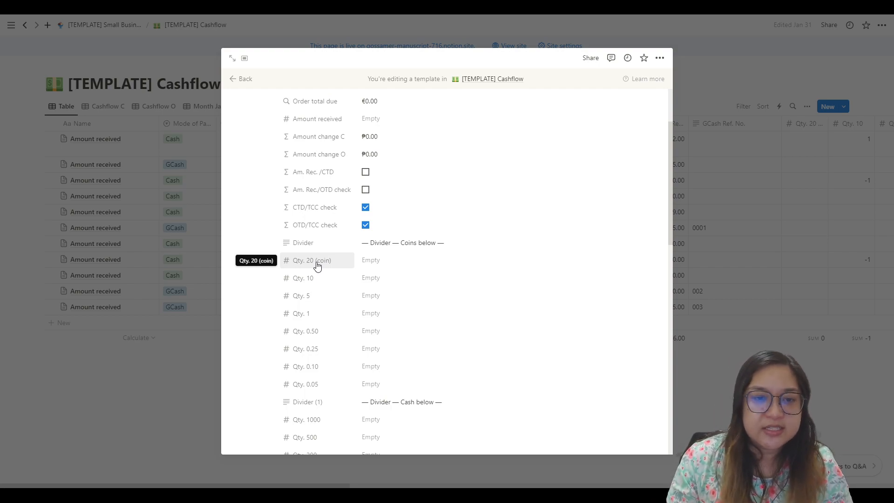
scroll(335, 277, down, 2)
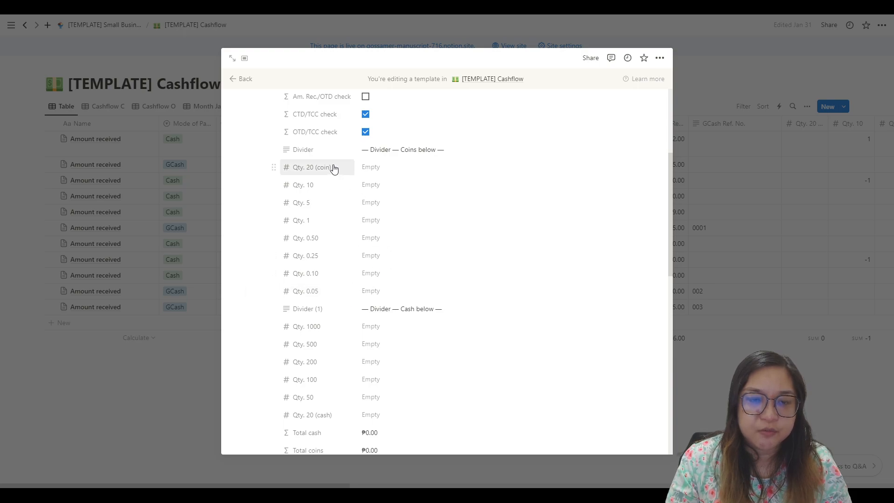
scroll(370, 296, down, 2)
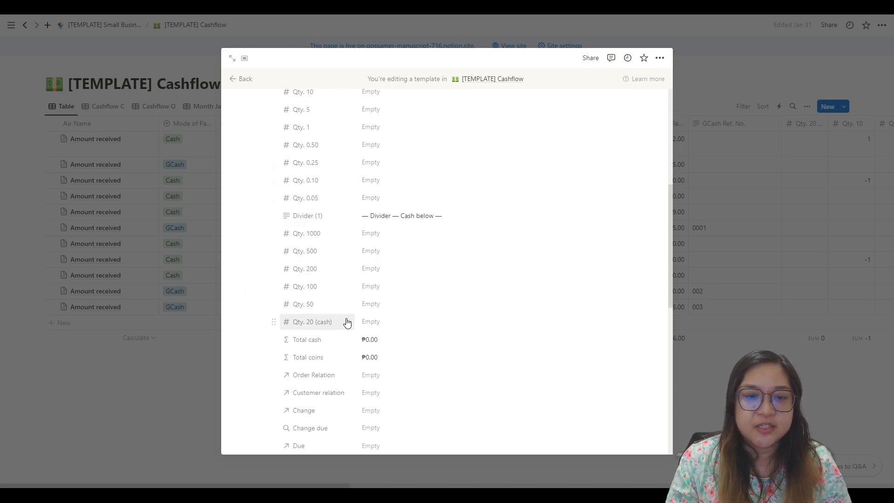
click(312, 234)
click(431, 246)
click(295, 233)
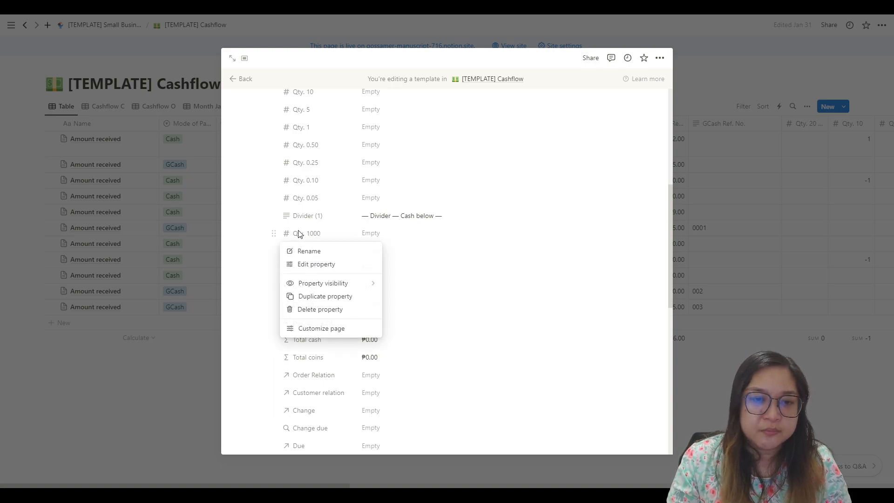
click(334, 253)
click(536, 261)
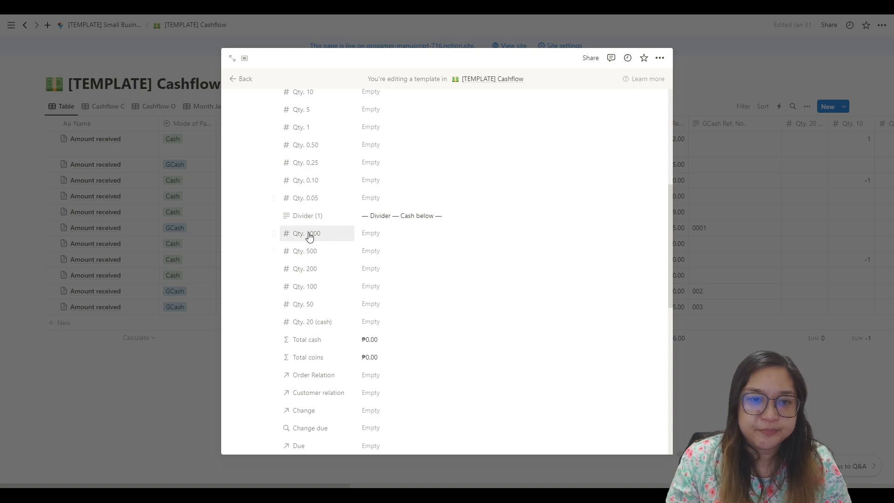
click(272, 321)
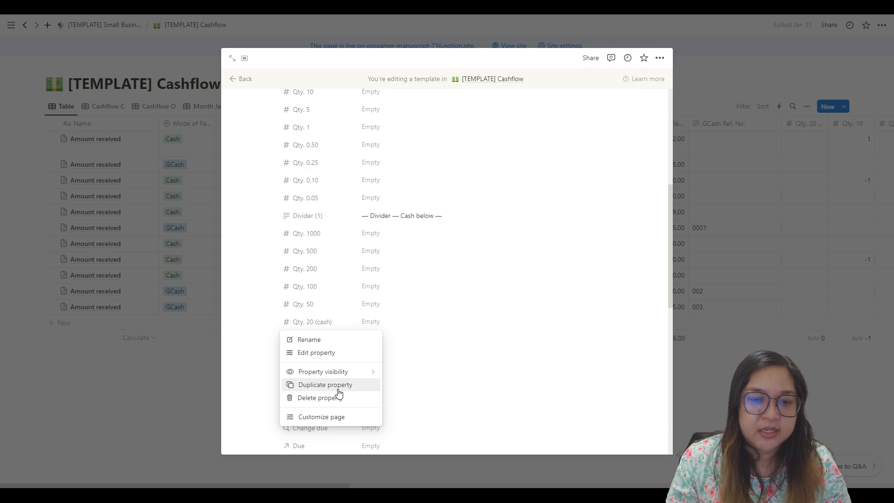
click(395, 288)
Step: Duplicate the Qty. 20 (coin) property in the cashflow template's coins section
scroll(293, 290, down, 4)
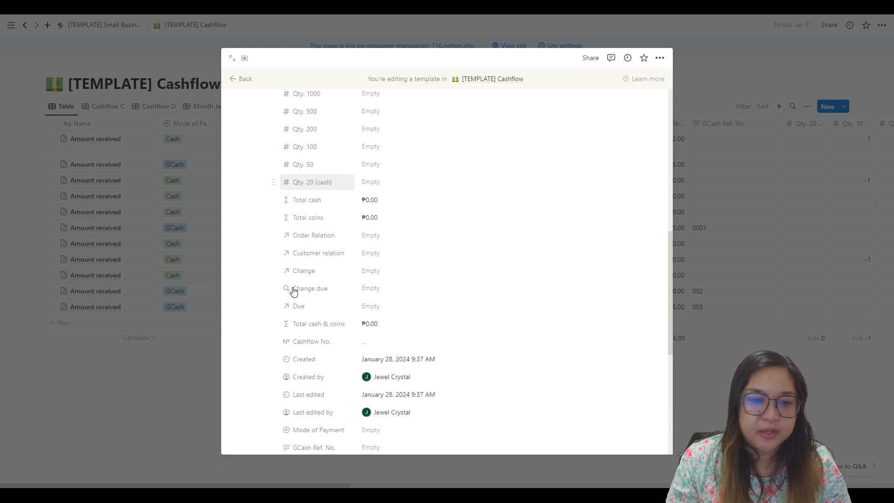
scroll(365, 291, up, 4)
scroll(312, 227, up, 3)
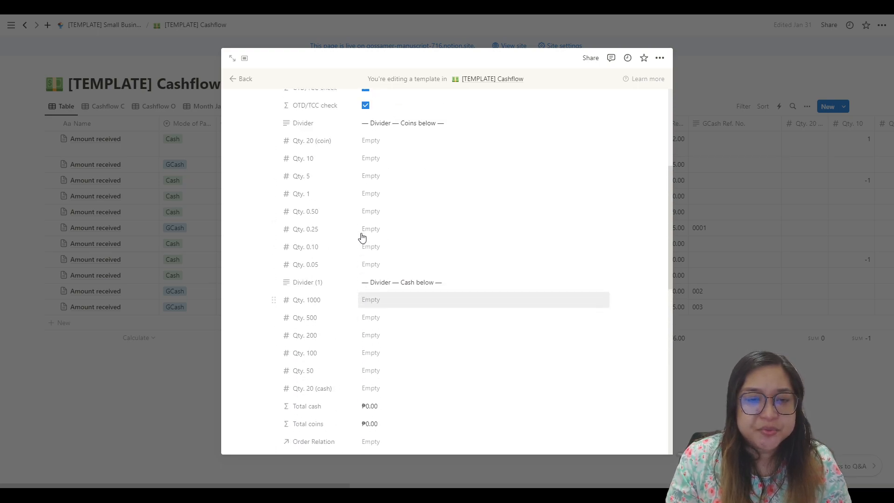
scroll(307, 304, down, 5)
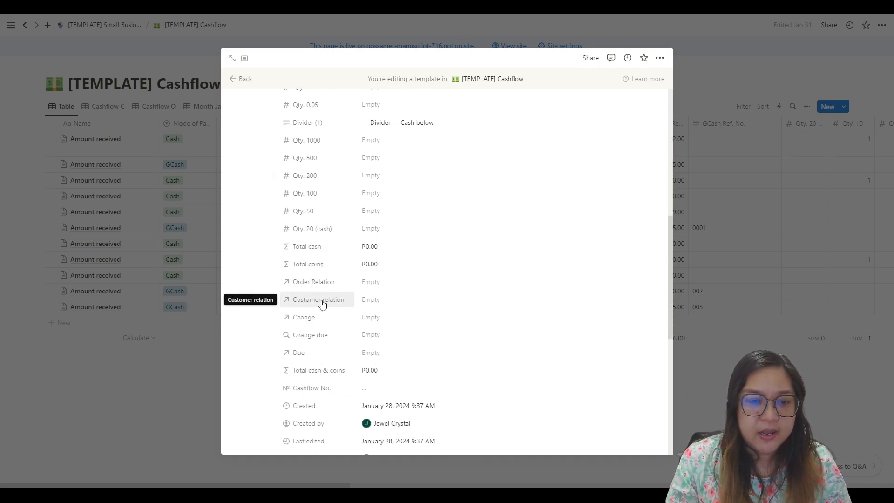
scroll(377, 385, down, 2)
scroll(314, 292, up, 6)
scroll(327, 276, up, 2)
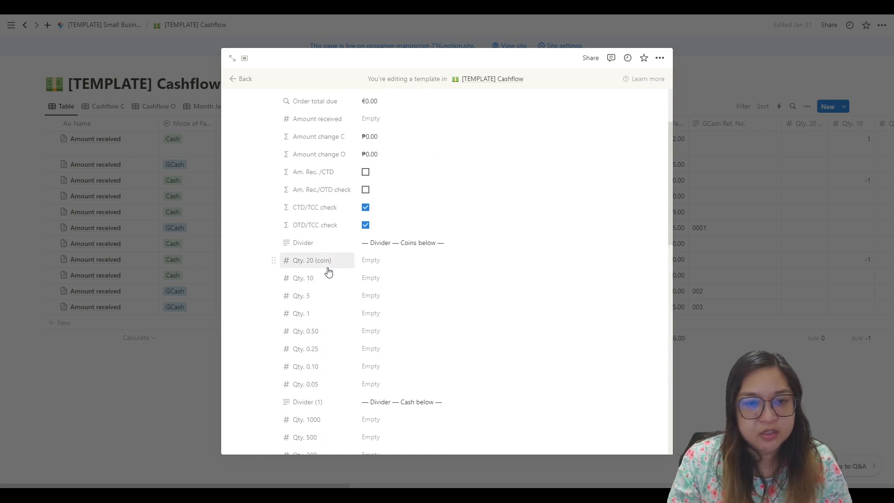
click(289, 263)
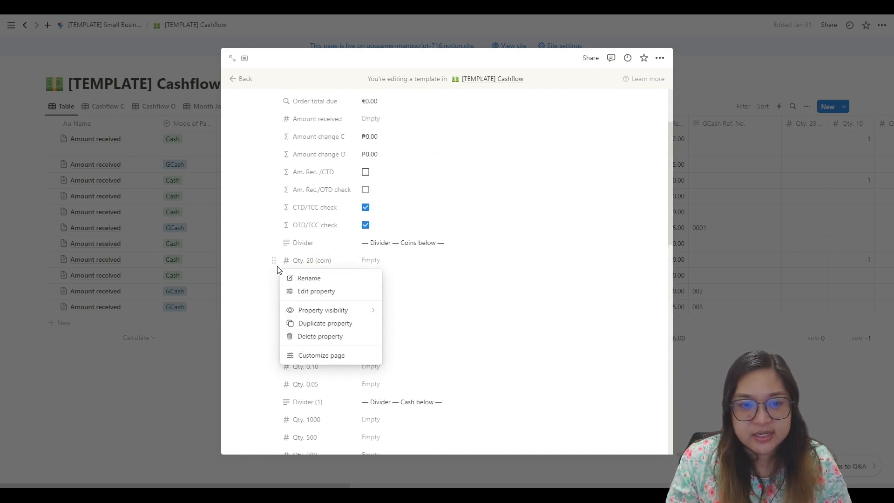
click(305, 330)
Step: Rename the duplicated coin quantity property as Qty. 15
click(338, 279)
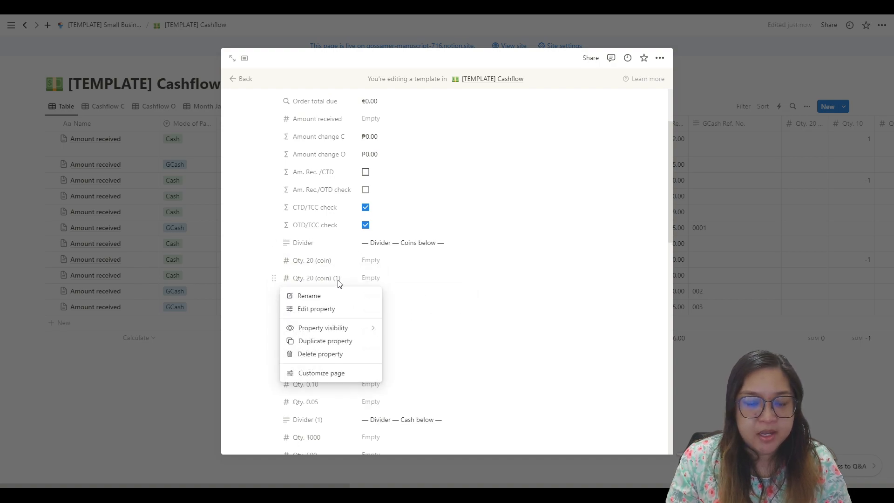
click(315, 278)
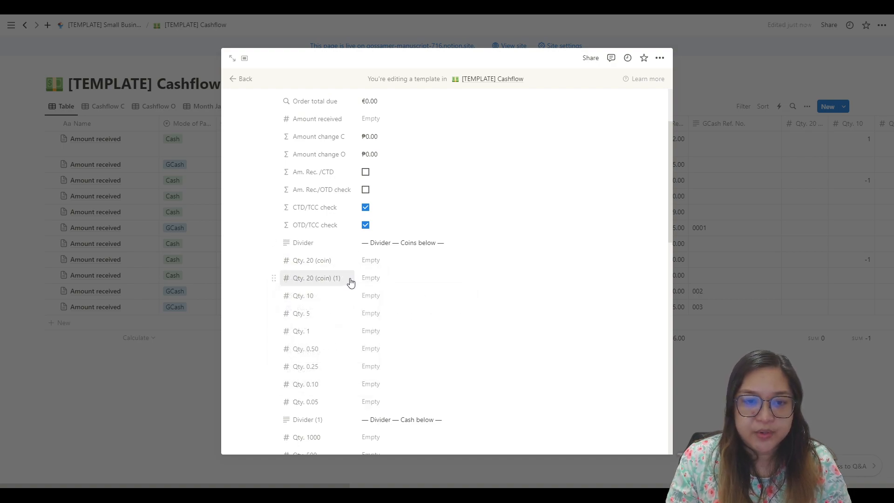
click(328, 278)
click(303, 295)
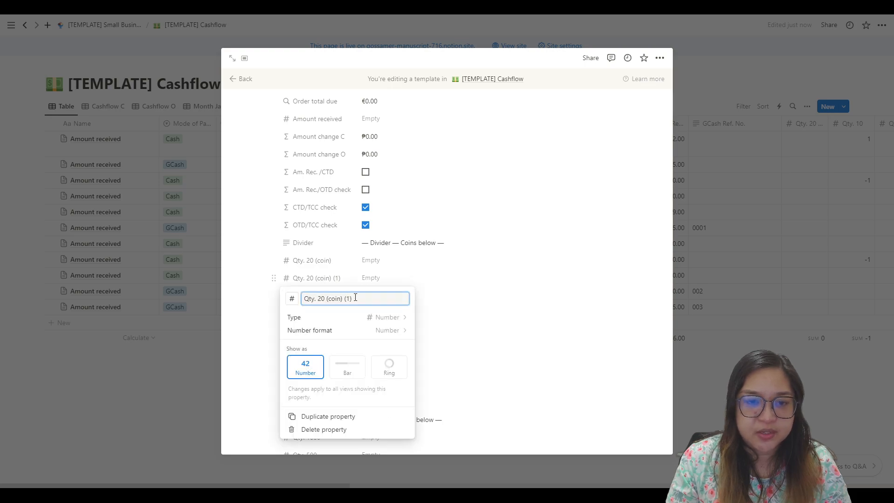
text(15)
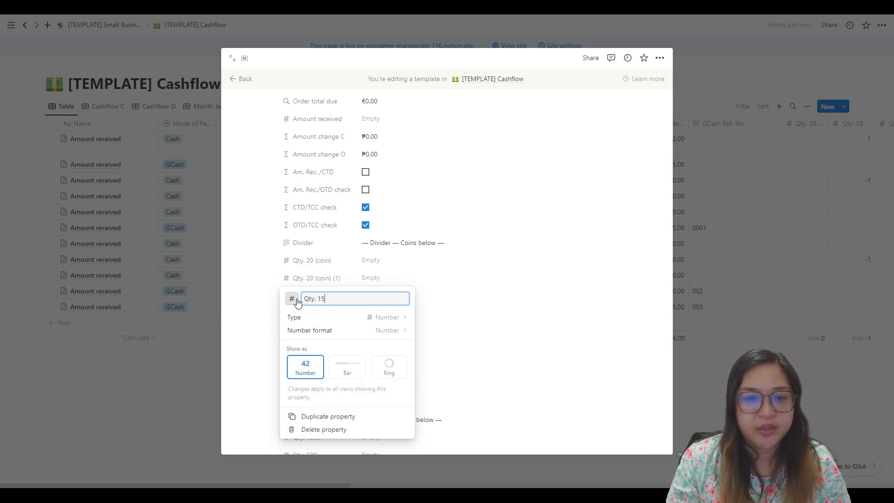
click(417, 288)
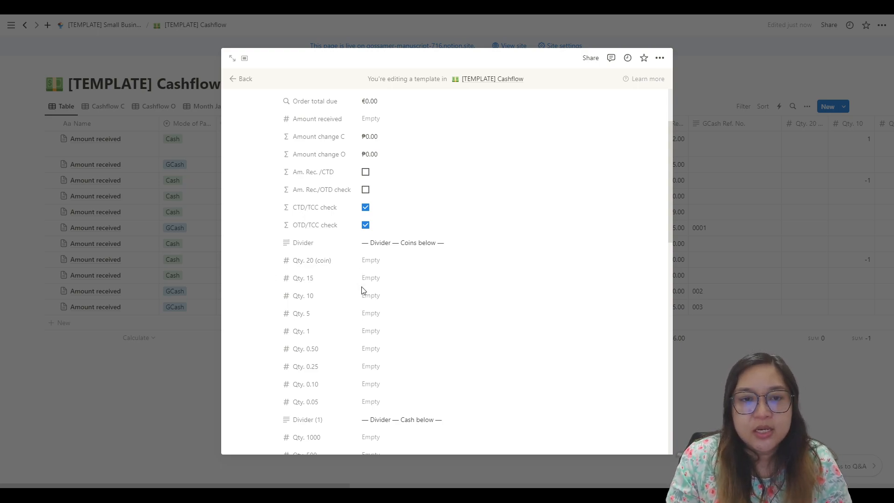
Step: Look through the cashflow template's calculated properties, including Total cash, Total coins and Total cash & coins
scroll(331, 283, down, 1)
scroll(331, 283, down, 4)
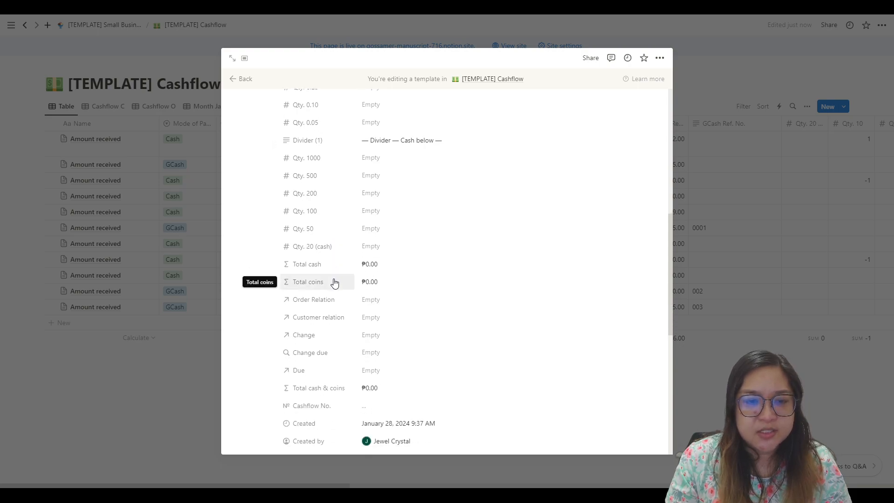
scroll(345, 350, down, 2)
scroll(347, 349, down, 2)
scroll(349, 348, up, 4)
scroll(349, 345, down, 2)
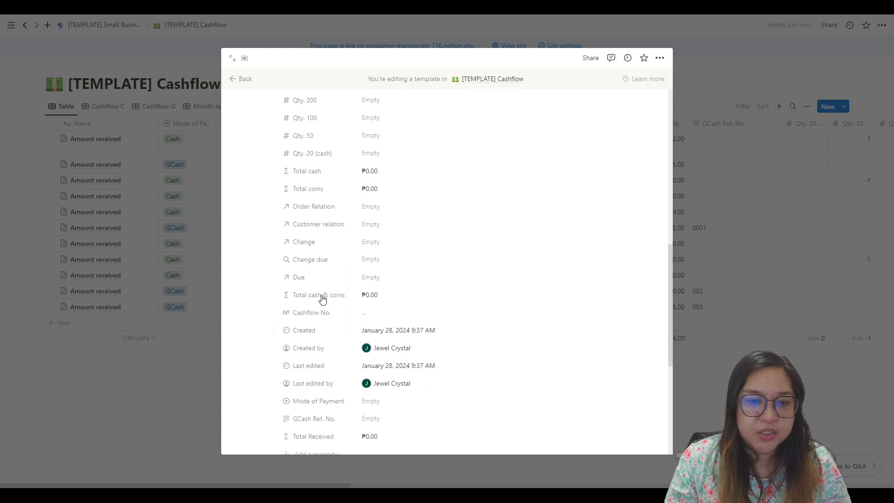
scroll(329, 305, up, 1)
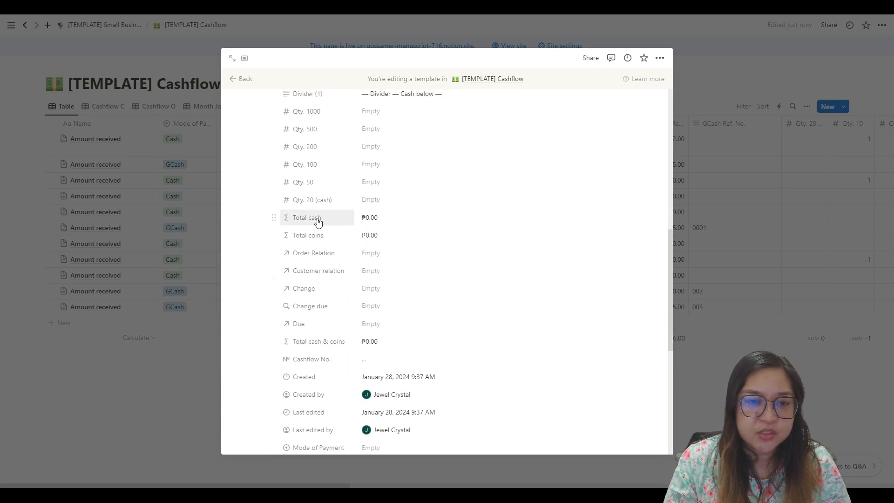
scroll(325, 214, up, 5)
scroll(319, 333, down, 3)
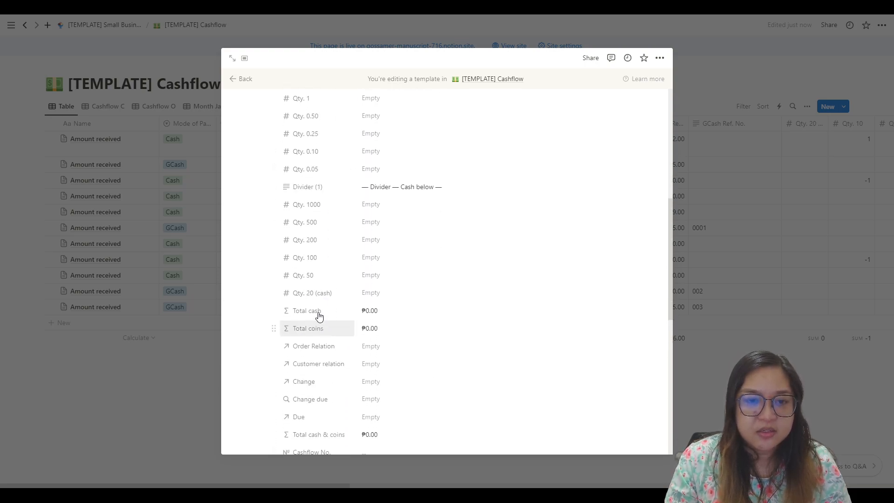
Step: Open the Total coins formula and append a plus sign and a new line after the Qty. 20 (coin) term
click(321, 328)
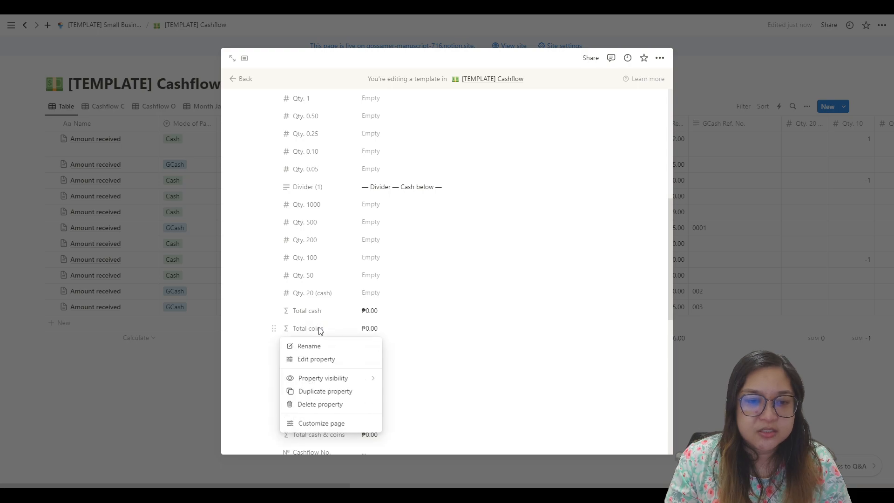
click(424, 315)
click(423, 332)
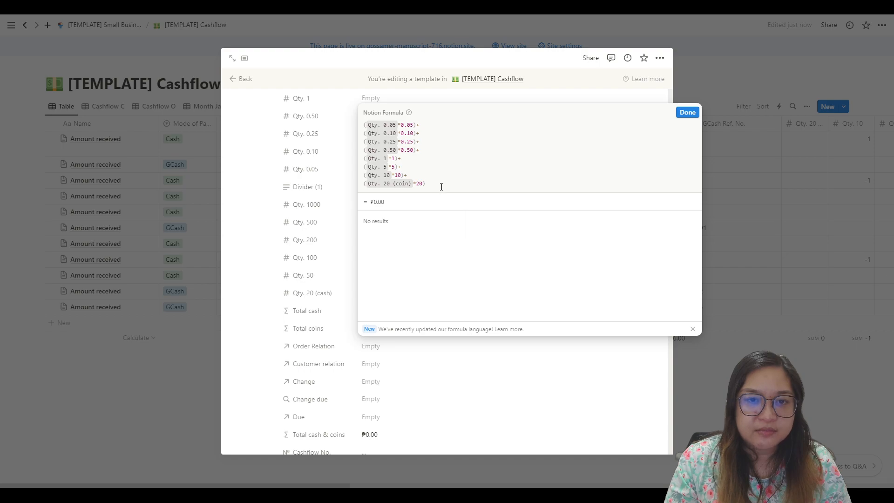
text(+)
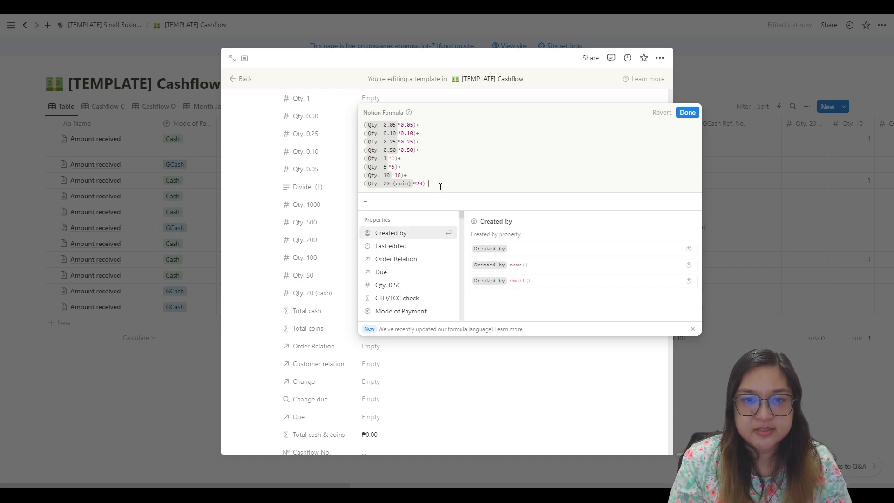
key(shift+Return)
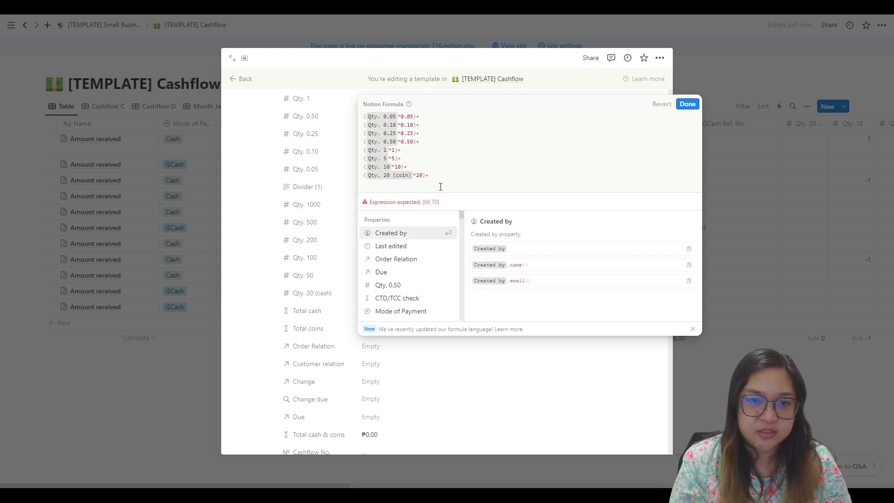
Step: Start a parenthesized term on the new line of the Total coins formula and insert the Qty. 15 property
text((Q)
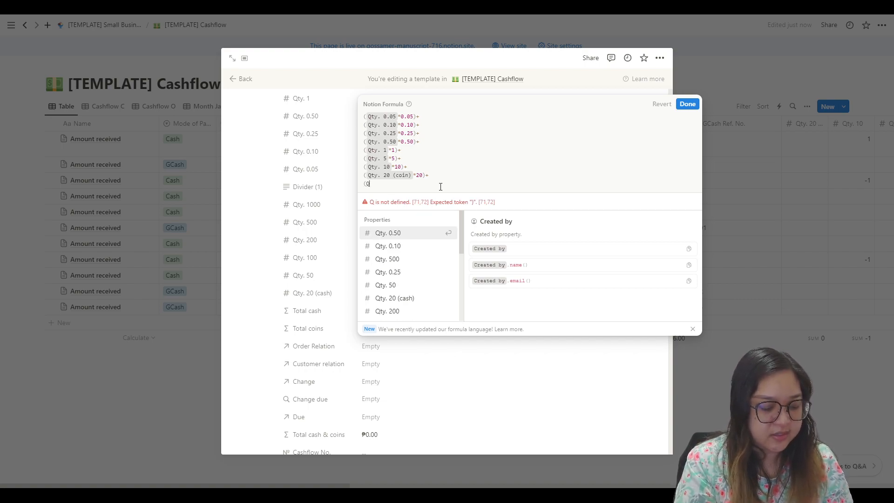
text(ty)
key(Down)
key(Down)
key(Down)
key(Down)
key(Down)
key(Down)
key(Down)
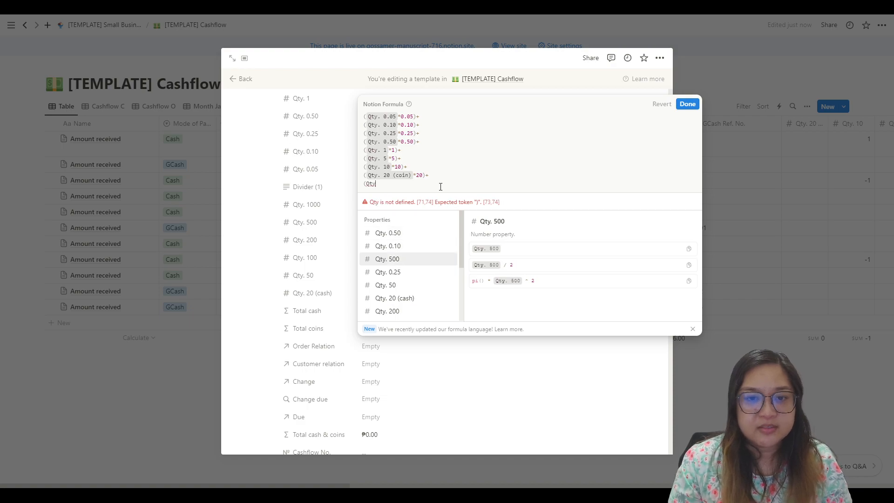
key(Down)
key(Down)
key(Down)
key(Down)
key(Down)
key(Down)
key(Down)
key(Down)
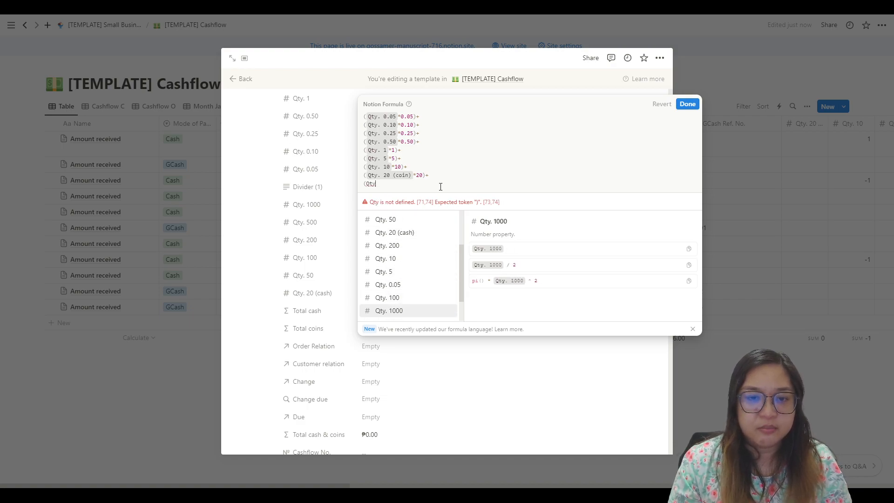
key(Up)
key(Return)
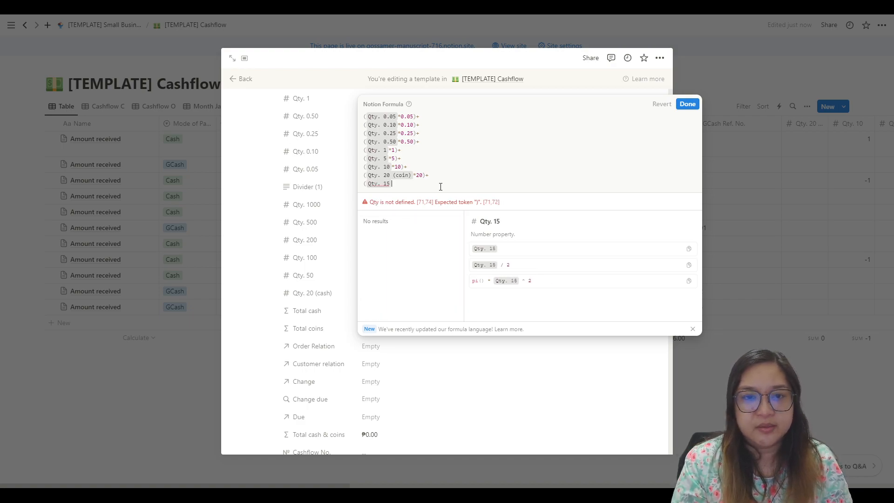
Step: Multiply Qty. 15 by 15 to complete the term, and save the Total coins formula
text(*15)
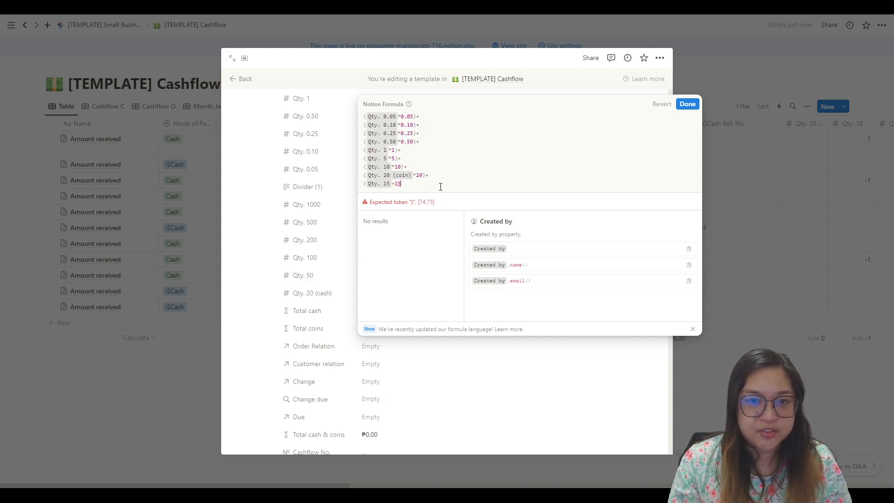
key(BackSpace)
key(BackSpace)
key(BackSpace)
text(*15)
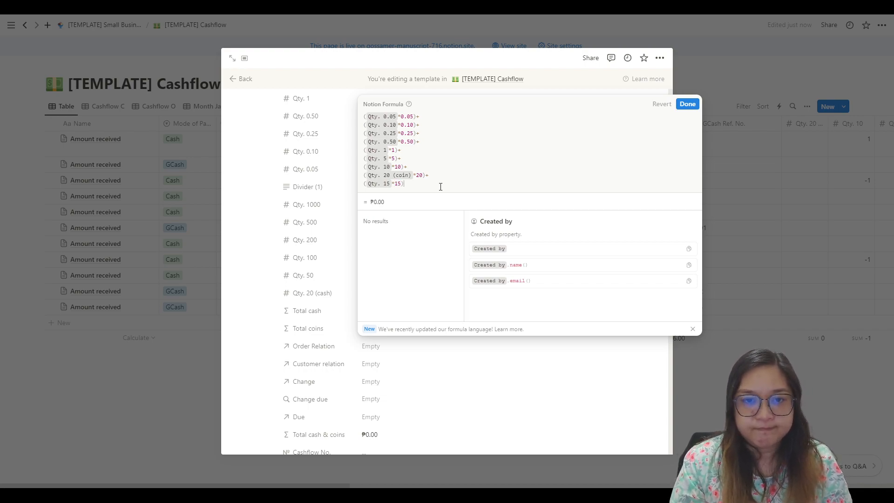
click(688, 106)
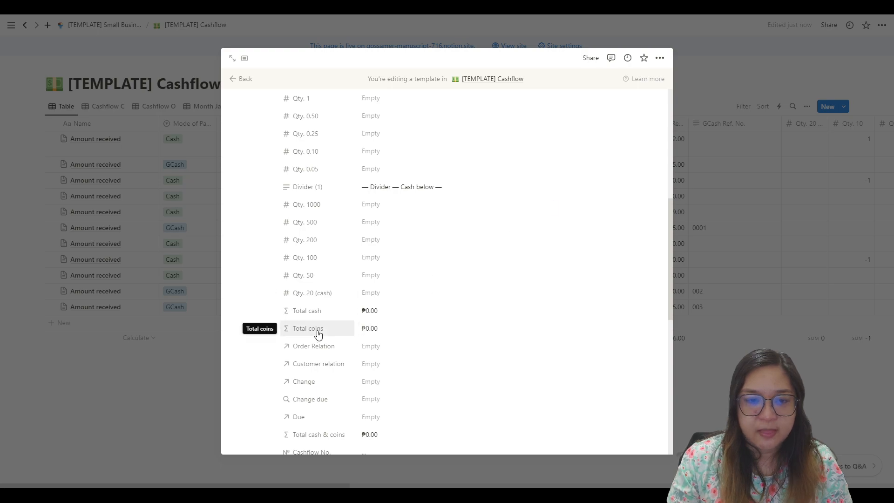
Step: Inspect the Total cash & coins property and its formula in the cashflow template without changing it
scroll(344, 298, down, 3)
scroll(352, 305, up, 3)
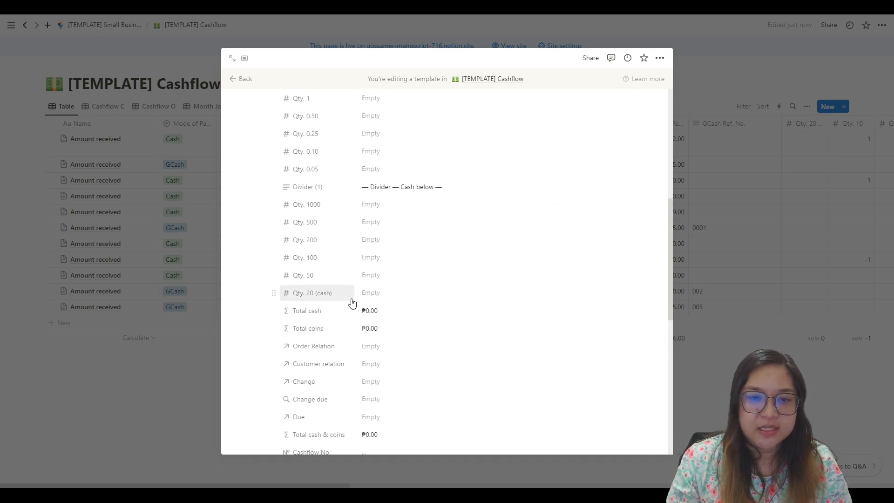
scroll(351, 304, down, 4)
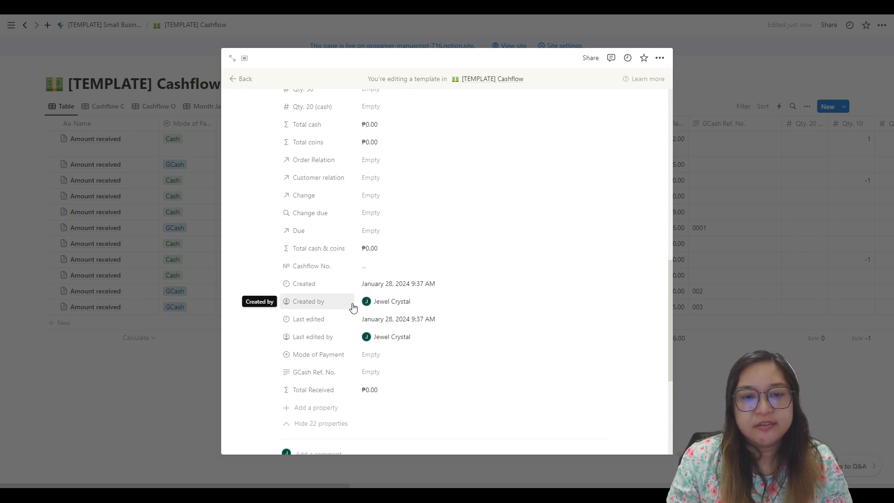
scroll(391, 323, up, 2)
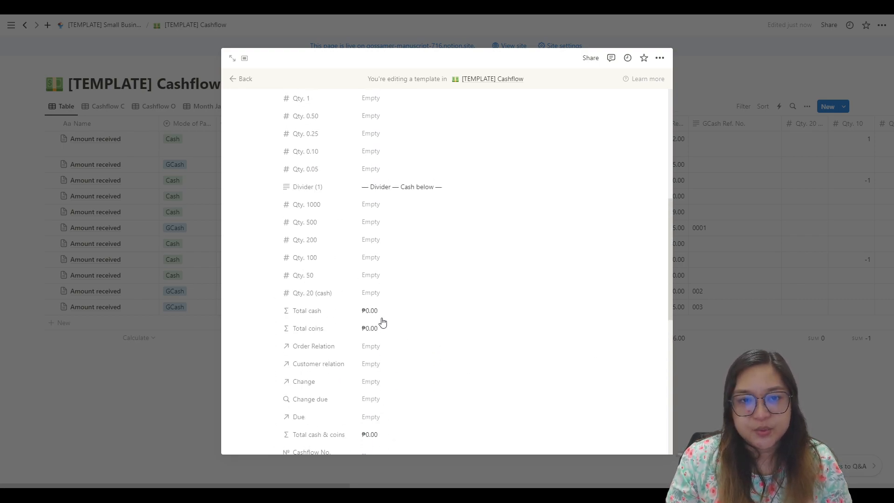
scroll(371, 288, down, 1)
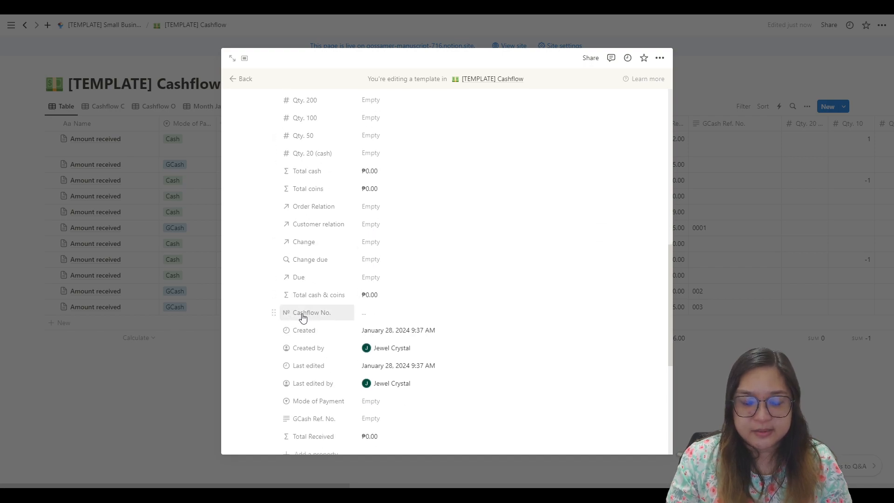
click(321, 297)
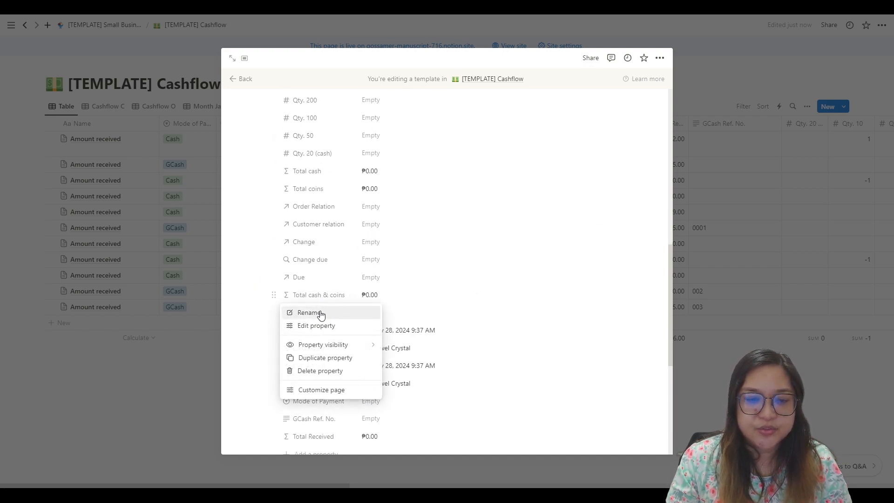
click(325, 326)
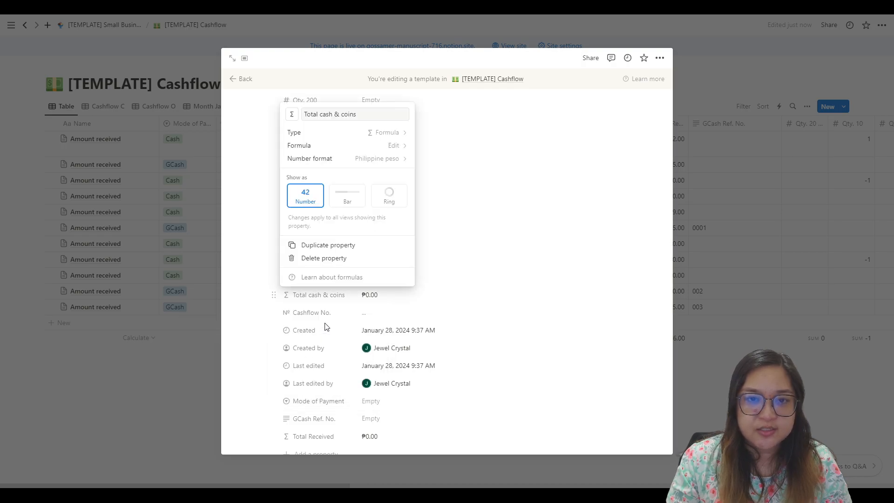
click(660, 252)
click(433, 296)
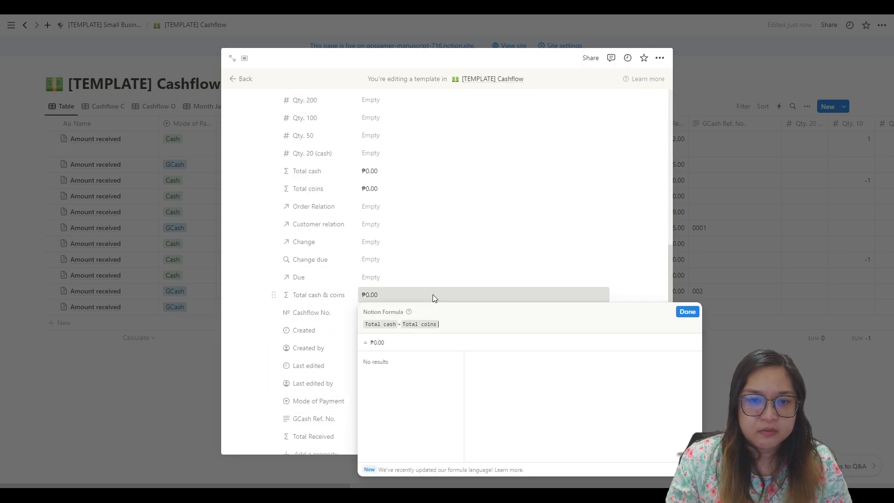
click(485, 249)
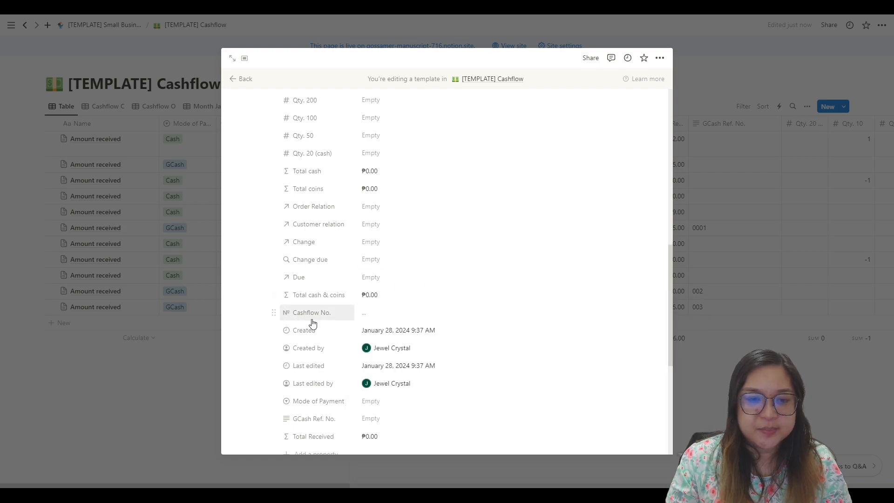
Step: Review the total properties alongside the coin and cash denomination quantities in the cashflow template
scroll(336, 321, down, 2)
scroll(336, 321, up, 2)
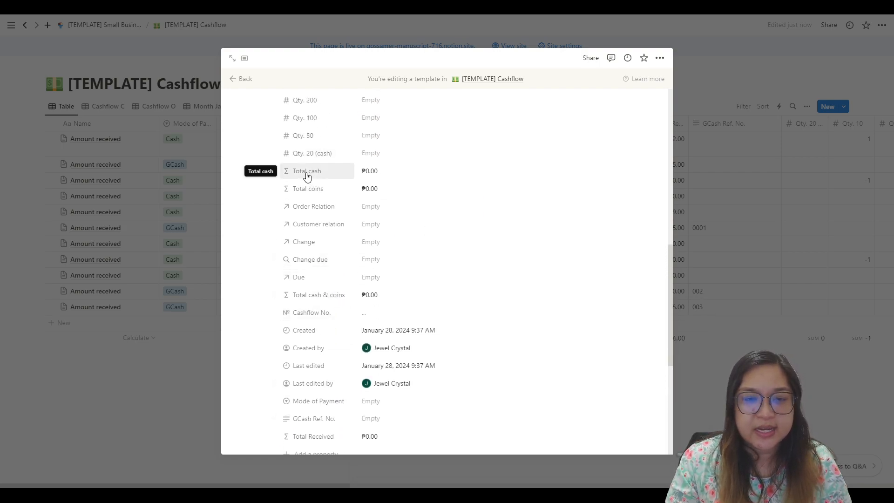
scroll(312, 180, up, 1)
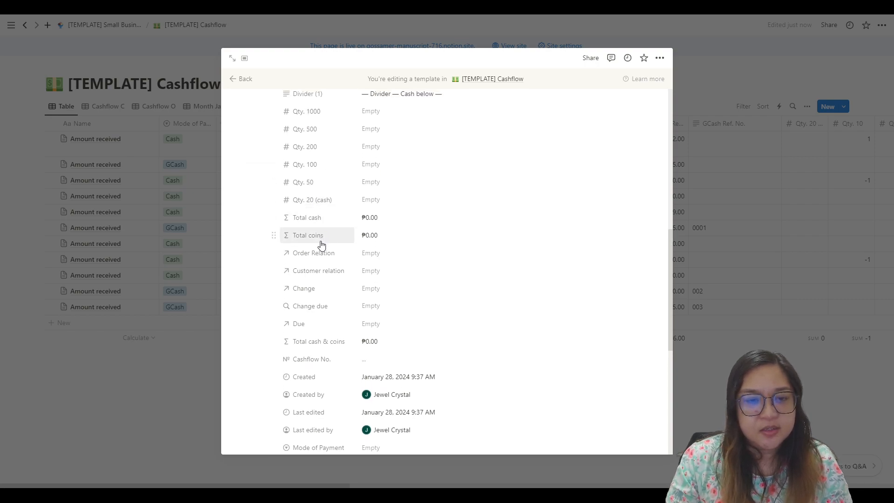
scroll(325, 247, up, 5)
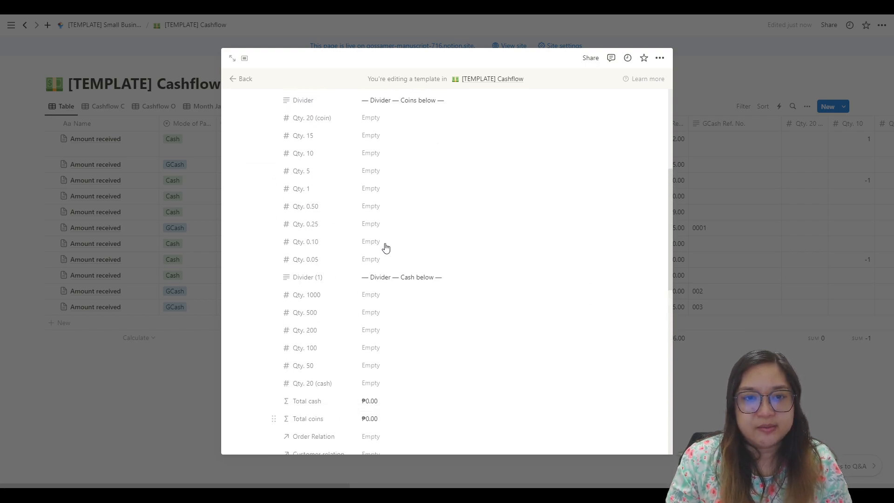
scroll(330, 257, down, 1)
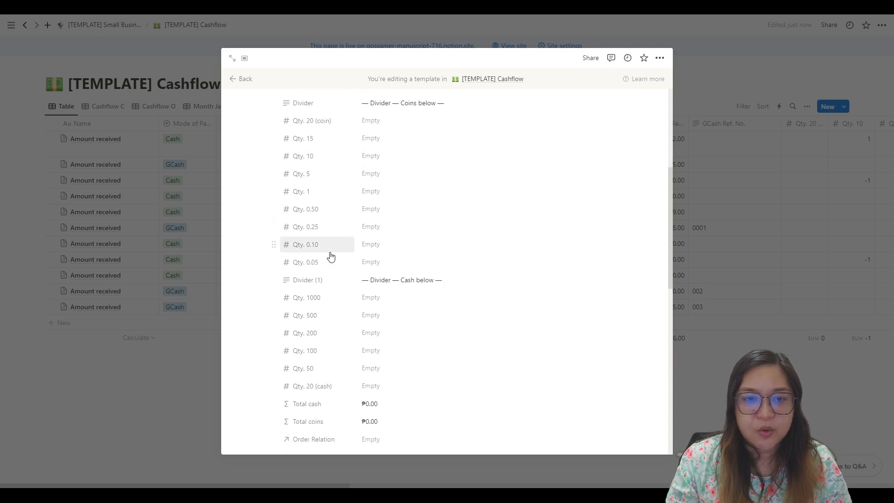
scroll(326, 235, down, 4)
scroll(321, 230, up, 4)
scroll(316, 158, up, 2)
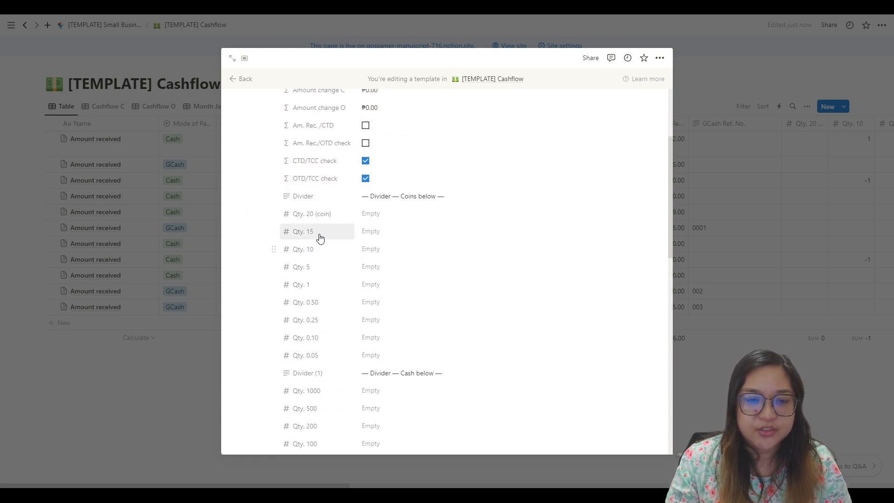
Step: Rename the Qty. 20 (coin) property as Qty. 100 (coin)
click(306, 217)
click(409, 210)
click(308, 219)
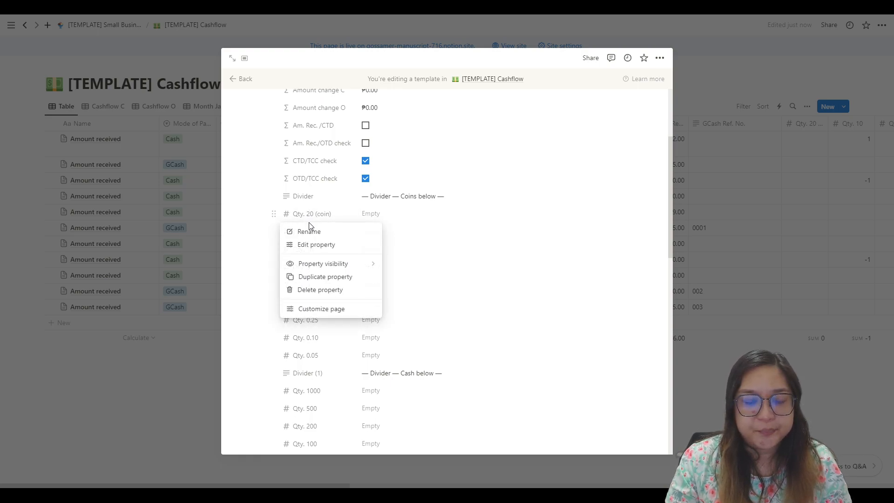
click(309, 232)
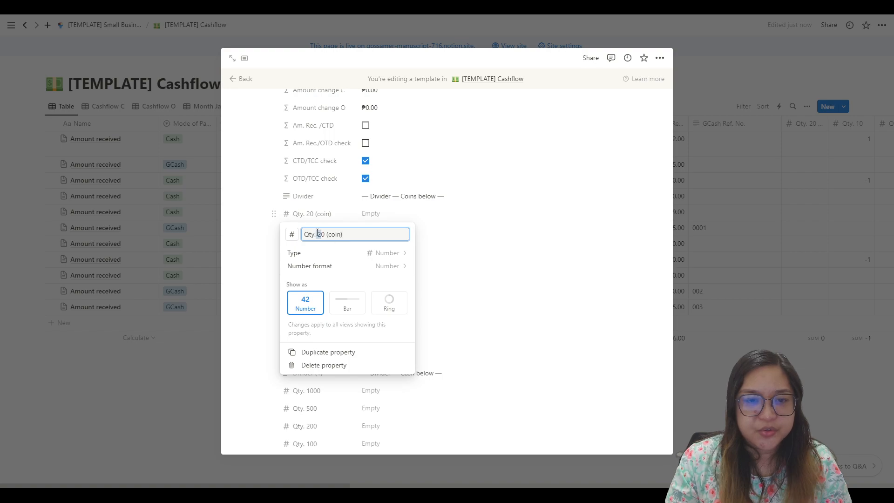
click(322, 234)
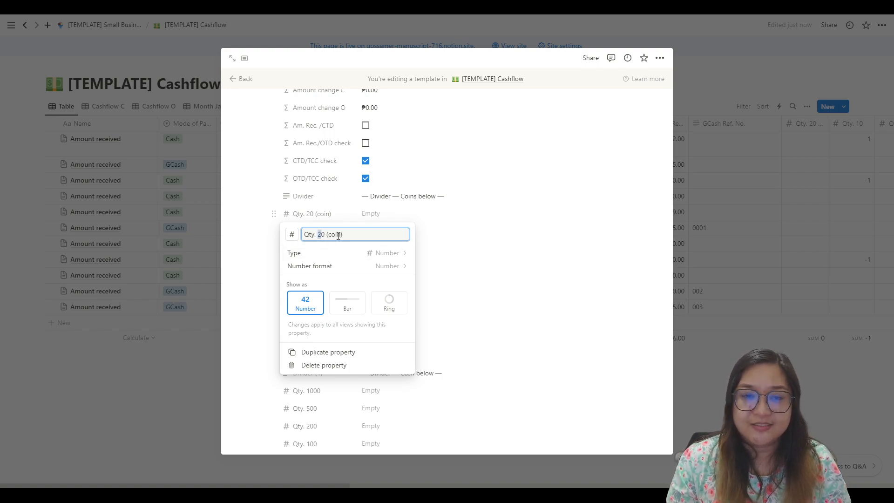
click(475, 231)
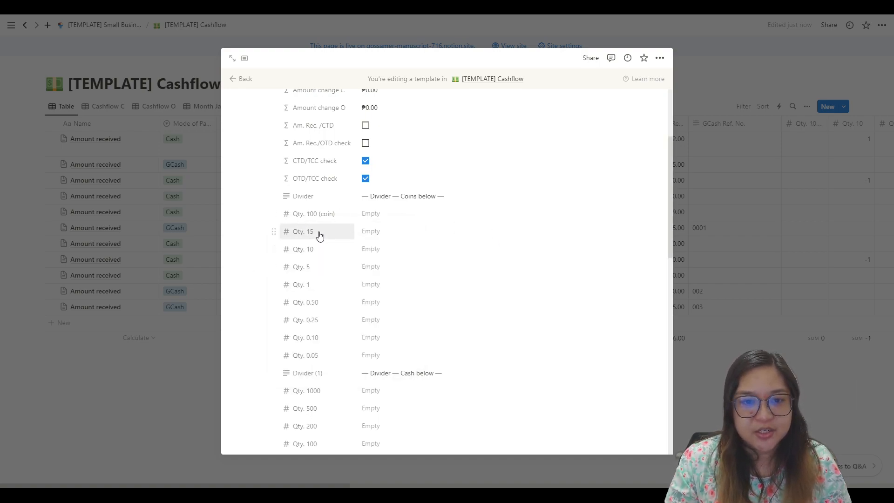
Step: Set the multiplier of the Qty. 100 (coin) term in the Total coins formula to 100 and save the formula
scroll(321, 233, down, 2)
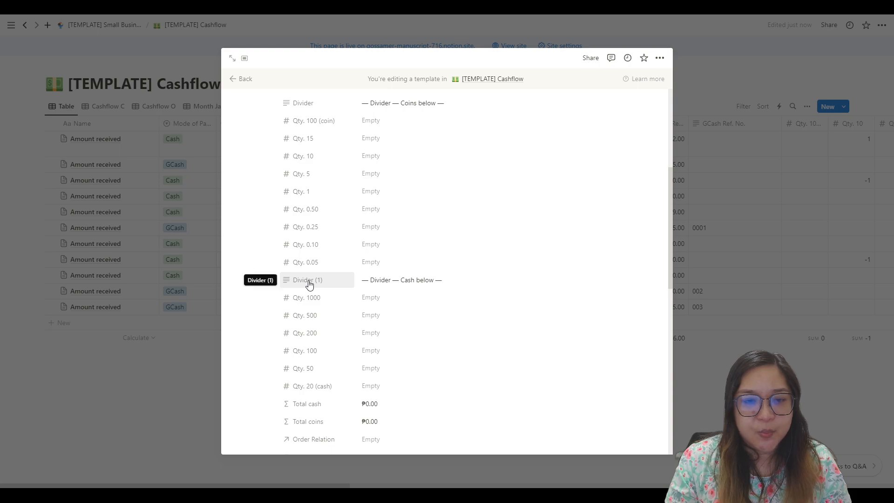
scroll(314, 298, down, 4)
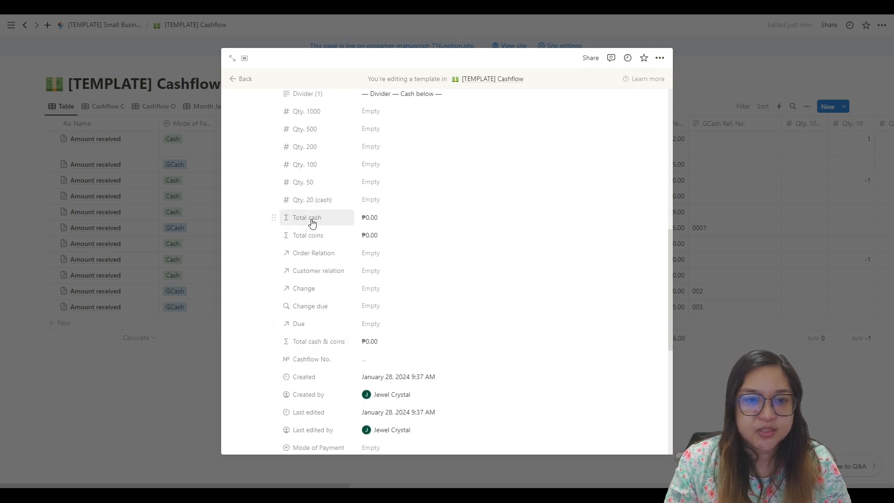
click(333, 239)
click(420, 241)
click(403, 240)
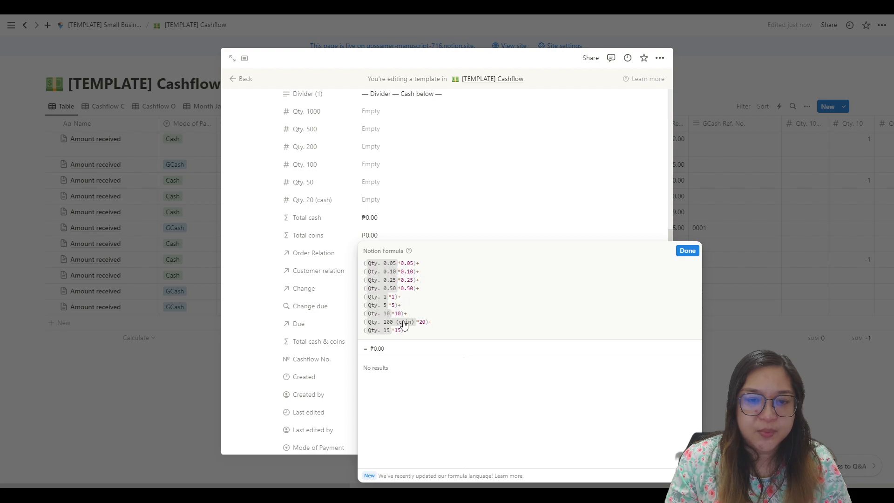
click(426, 321)
key(shift+Left)
key(shift+Left)
text(100)
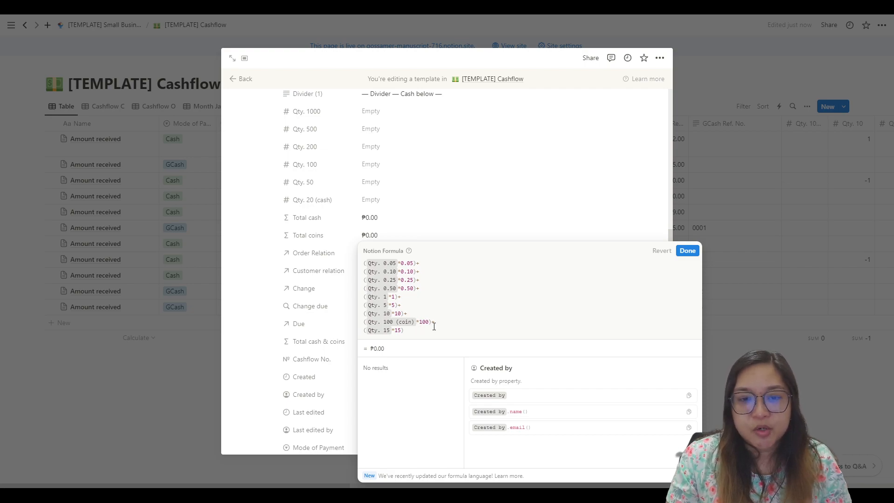
click(409, 263)
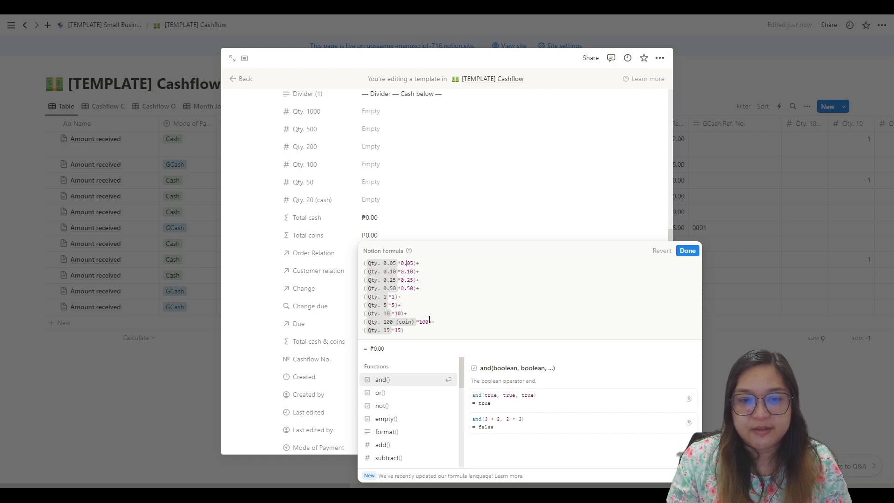
click(687, 250)
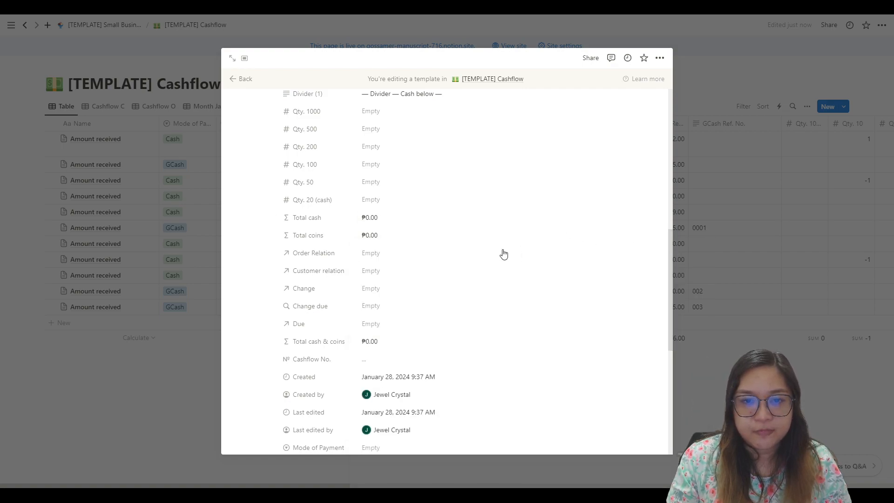
scroll(410, 269, up, 4)
scroll(396, 266, up, 1)
scroll(378, 262, down, 3)
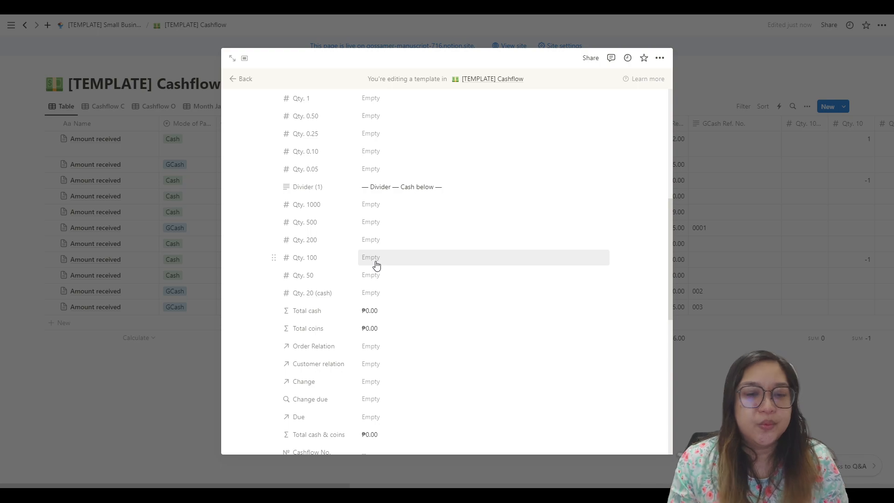
Step: Review the cashflow template's check formulas, denomination quantities, totals and payment properties
scroll(326, 316, down, 3)
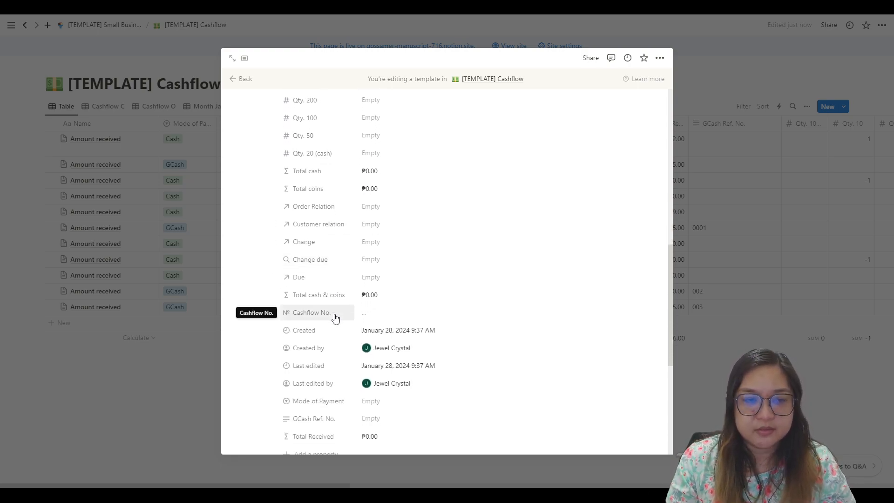
scroll(375, 302, up, 6)
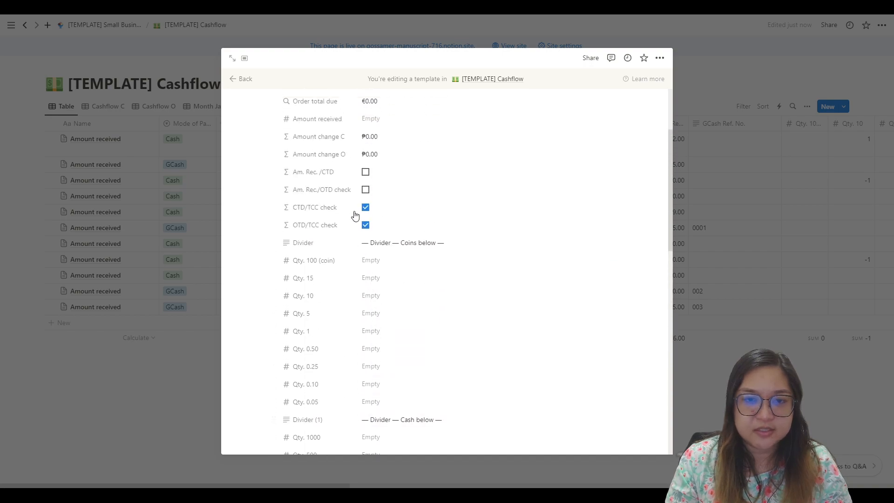
scroll(341, 242, down, 4)
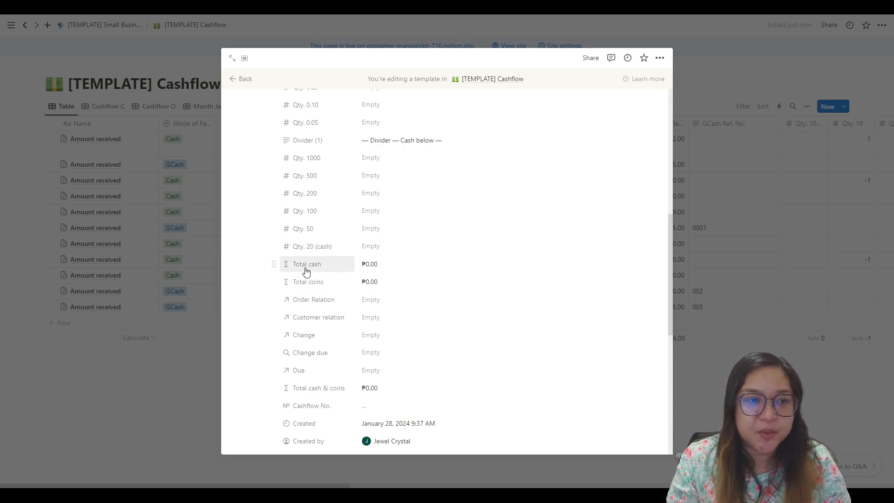
scroll(355, 270, up, 4)
scroll(359, 271, up, 3)
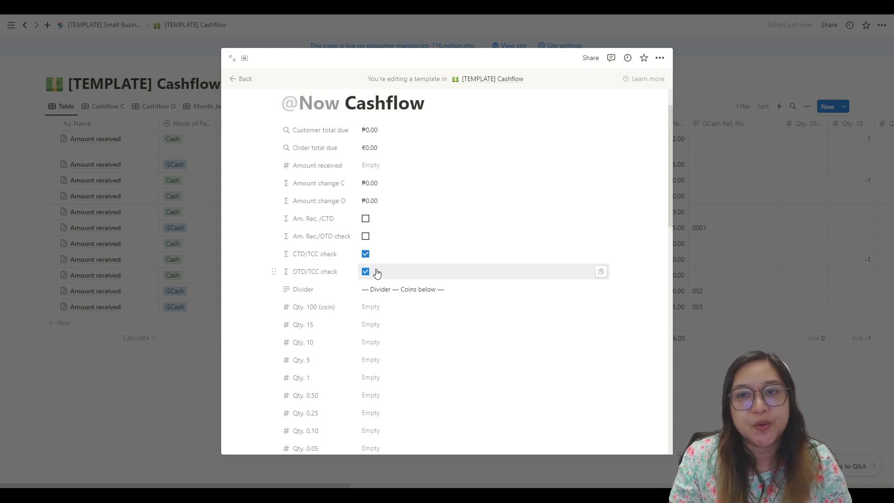
scroll(431, 302, down, 10)
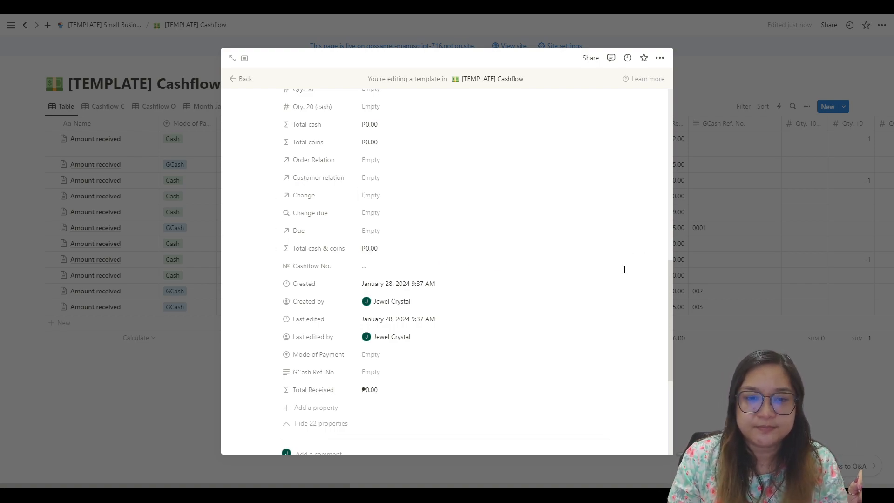
scroll(634, 269, down, 5)
scroll(344, 298, up, 5)
scroll(336, 325, down, 2)
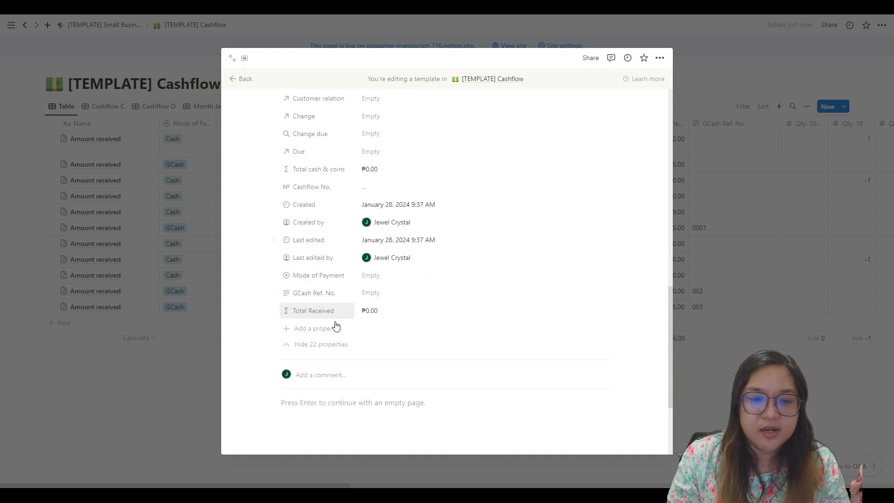
Step: Inspect the Mode of Payment property and its selectable options in the cashflow template without choosing one
click(294, 279)
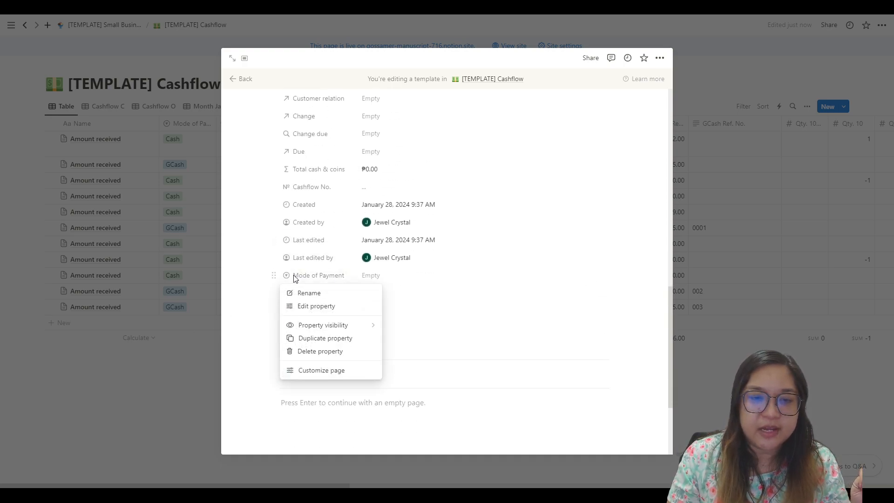
click(425, 279)
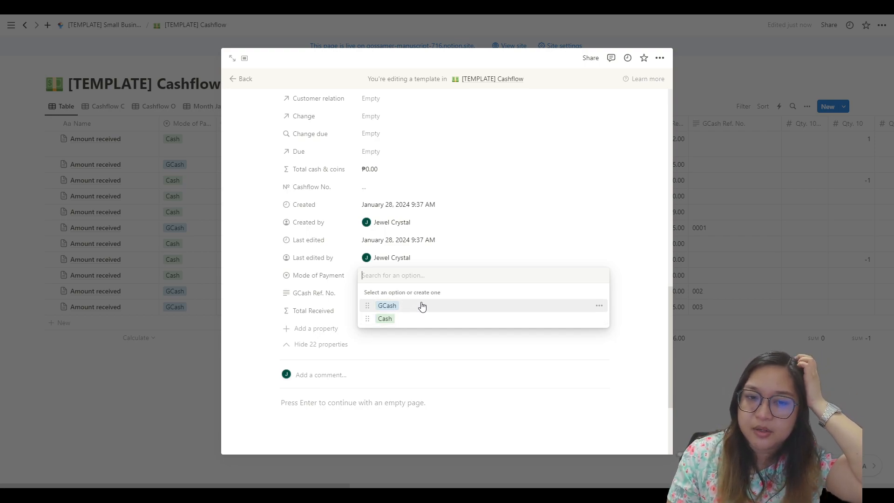
click(562, 232)
scroll(386, 274, up, 10)
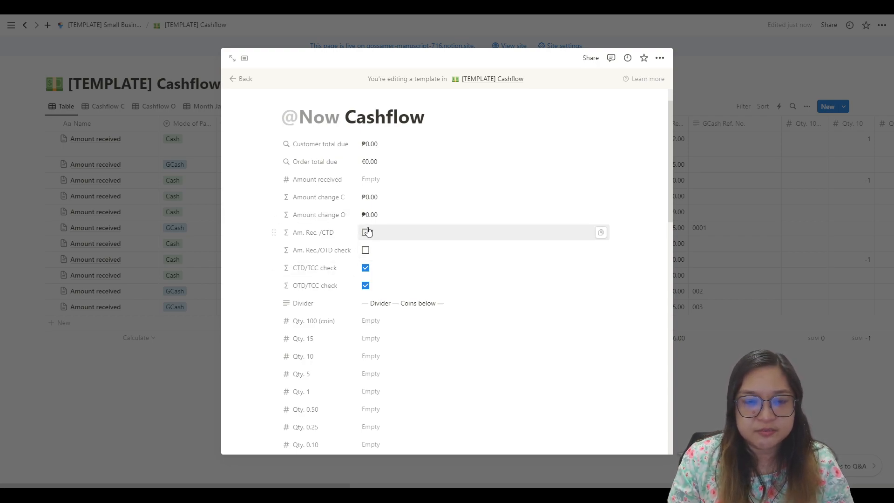
Step: Check the GCash Ref. No. field together with the Mode of Payment options, leaving both empty
scroll(368, 232, down, 10)
scroll(376, 239, up, 3)
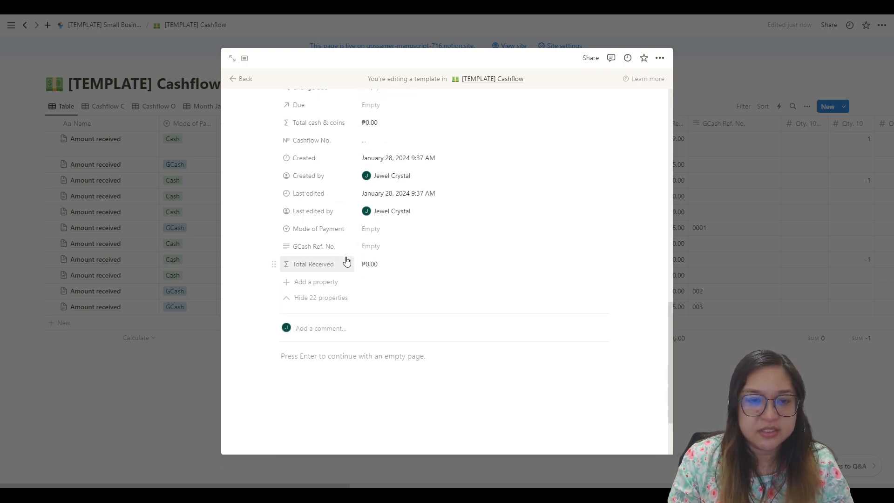
scroll(350, 257, up, 3)
scroll(375, 254, down, 3)
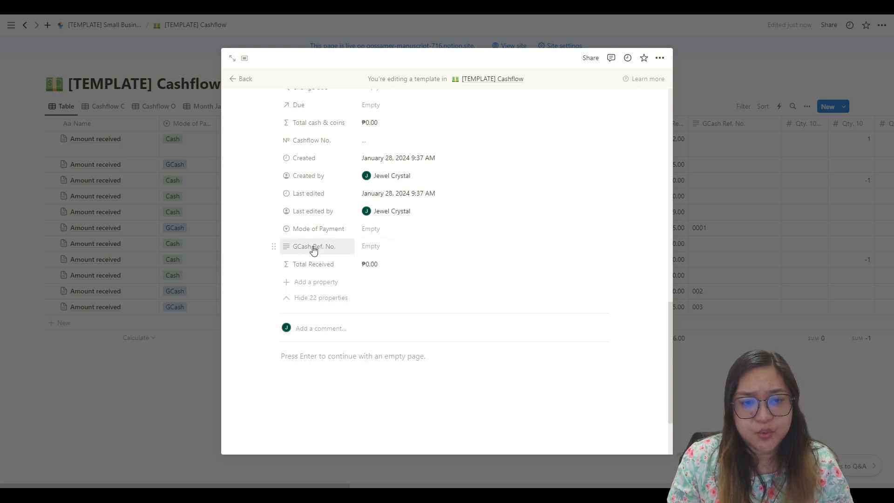
click(390, 251)
click(479, 270)
click(388, 228)
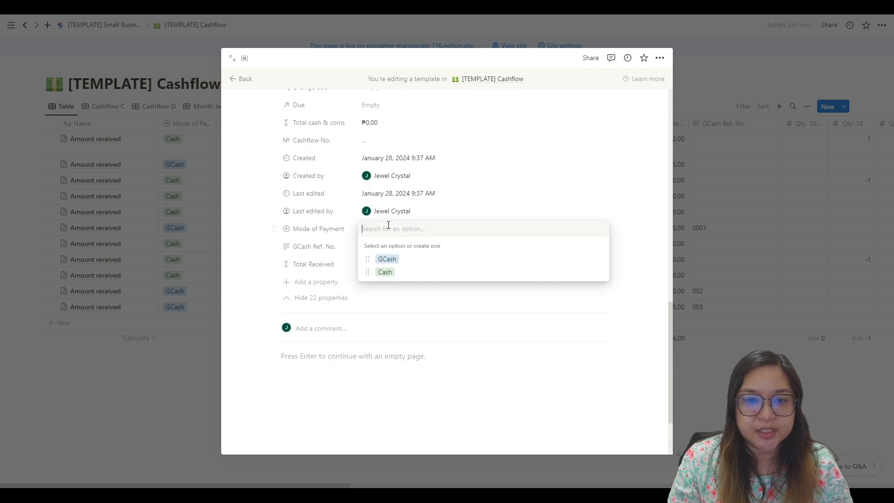
click(544, 195)
click(384, 229)
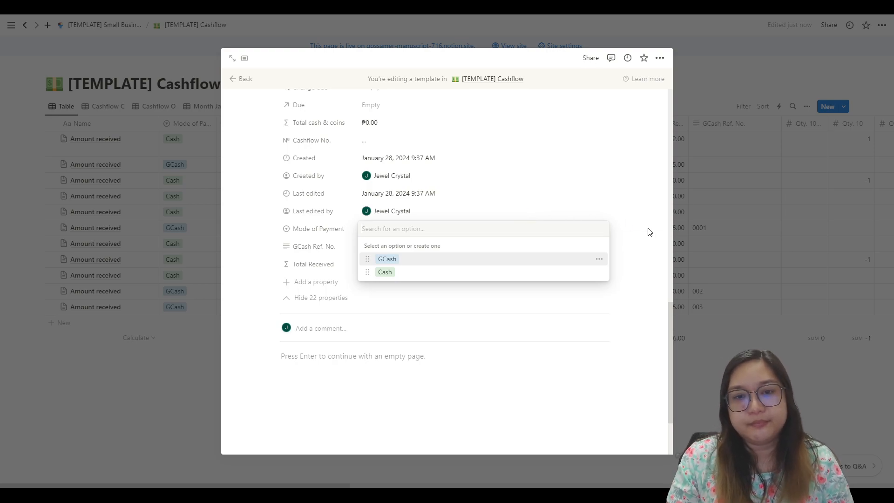
click(634, 234)
Step: Close the cashflow template and look at the Cashflow C view before returning to the Table view
click(812, 191)
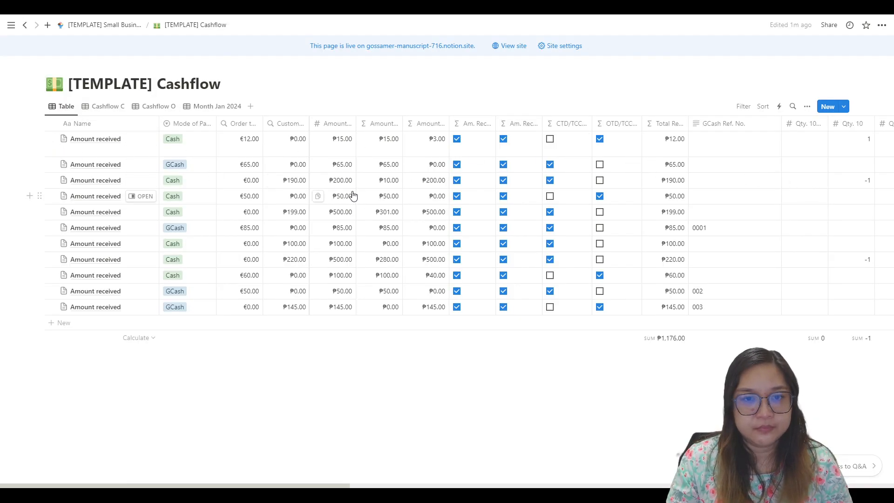
click(122, 110)
click(58, 107)
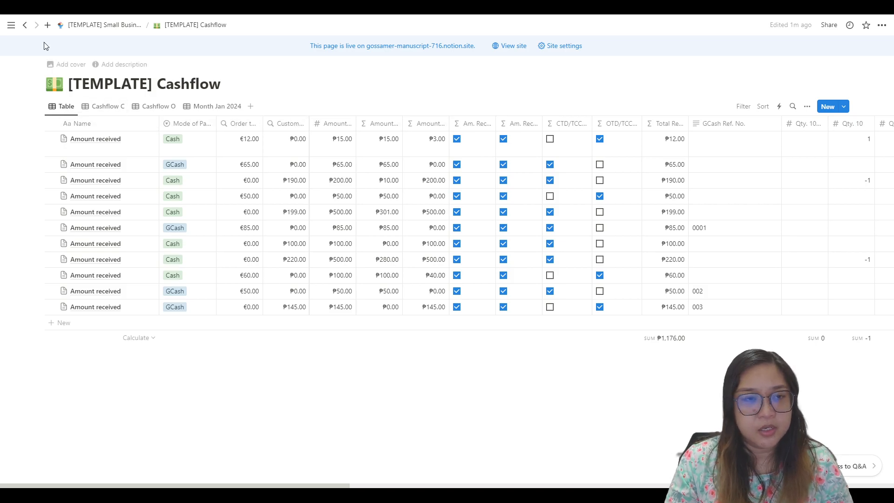
Step: Go back to the Small Business Dashboard and inspect the New Customer button's configuration without changing it
click(101, 27)
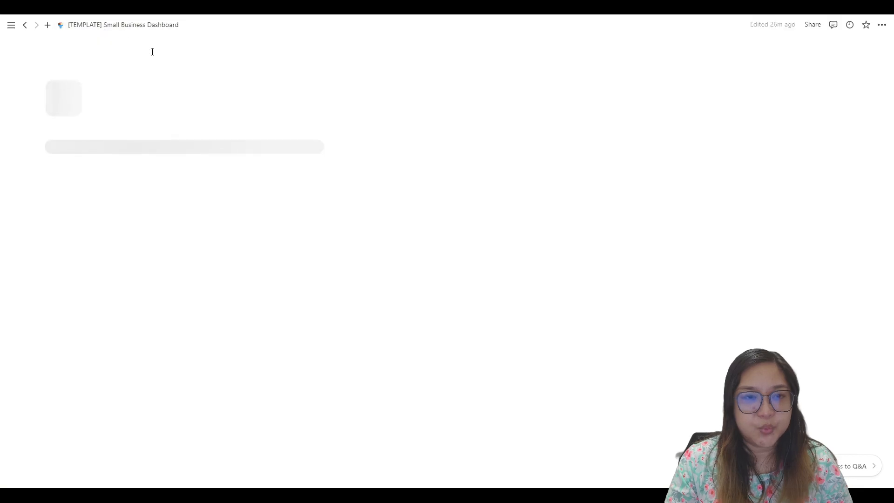
scroll(572, 344, down, 4)
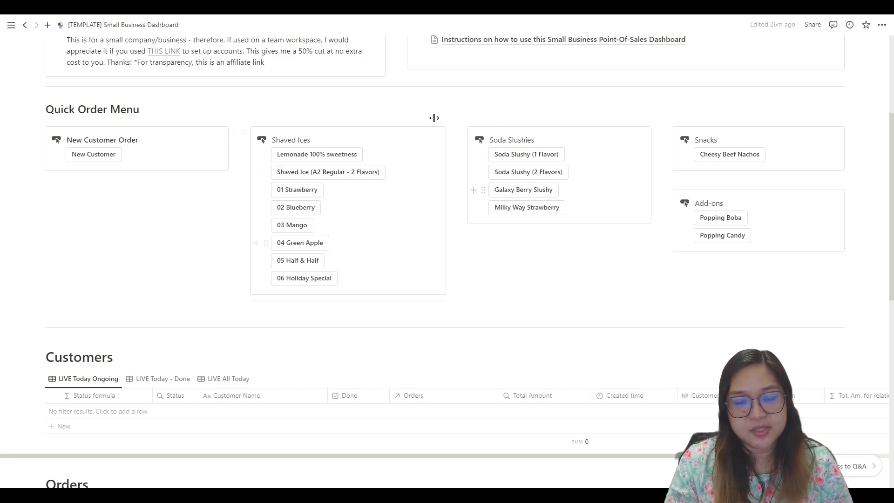
scroll(218, 193, up, 2)
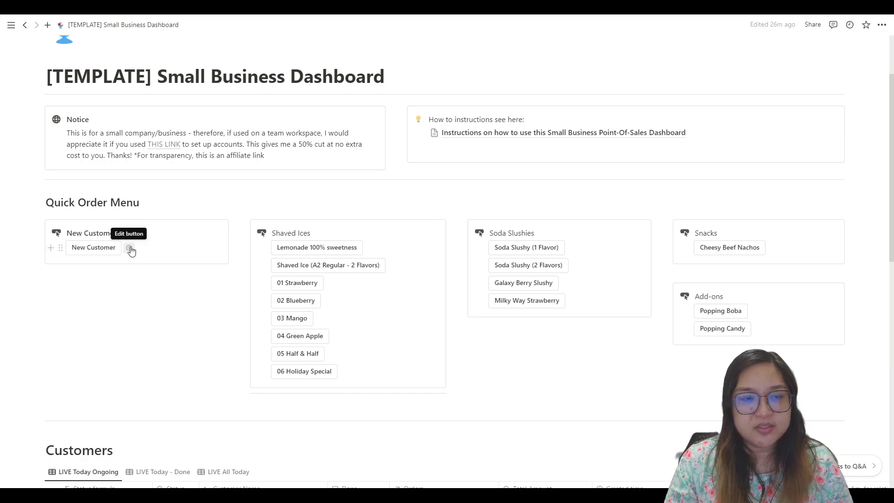
click(130, 249)
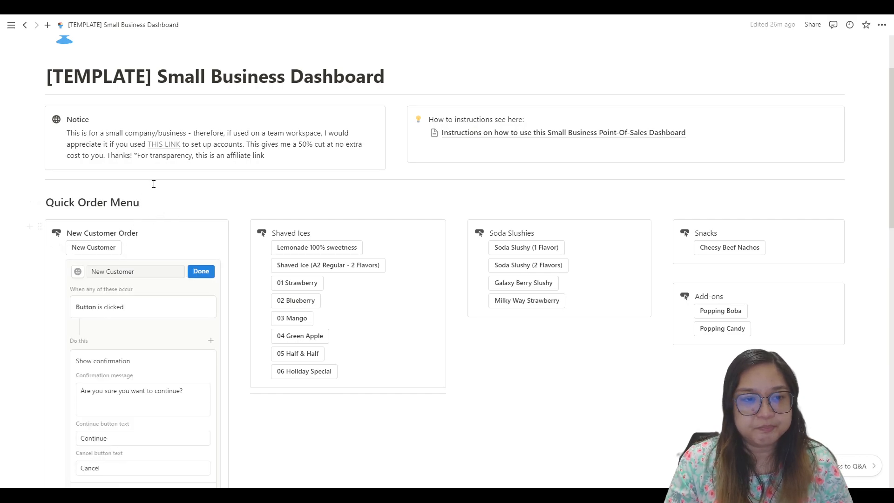
click(200, 272)
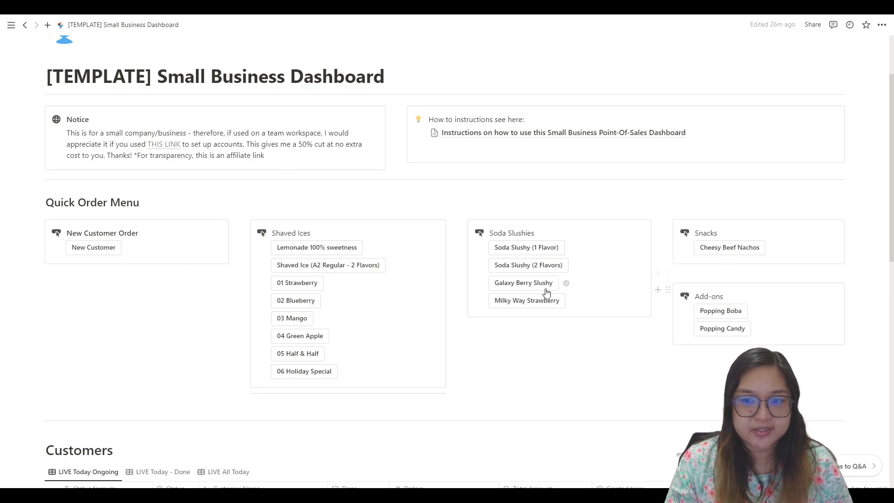
Step: Open the [CLEAN TEMPLATE] Customers database from the dashboard and open its default Customer template for editing
scroll(315, 299, down, 5)
scroll(311, 298, down, 4)
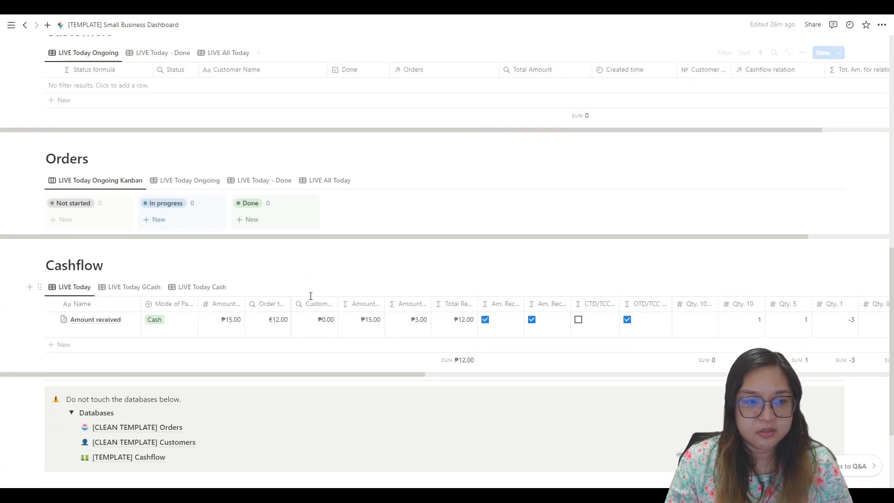
scroll(310, 298, down, 3)
click(165, 313)
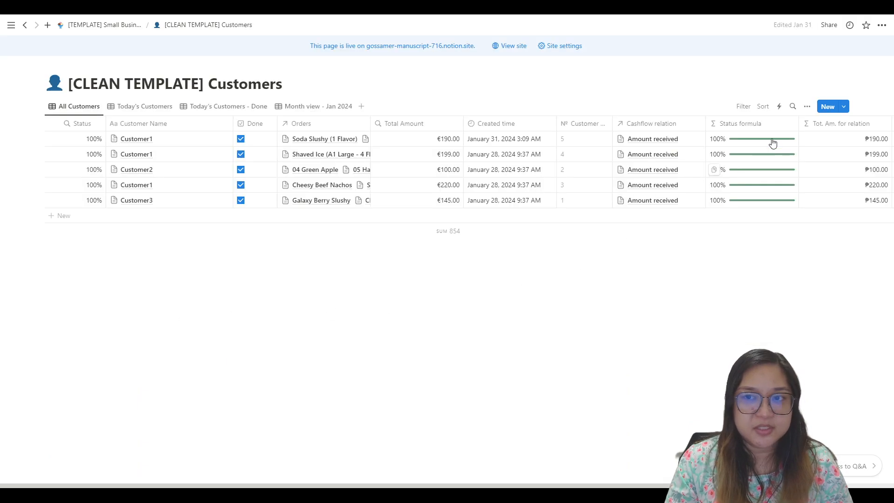
click(843, 106)
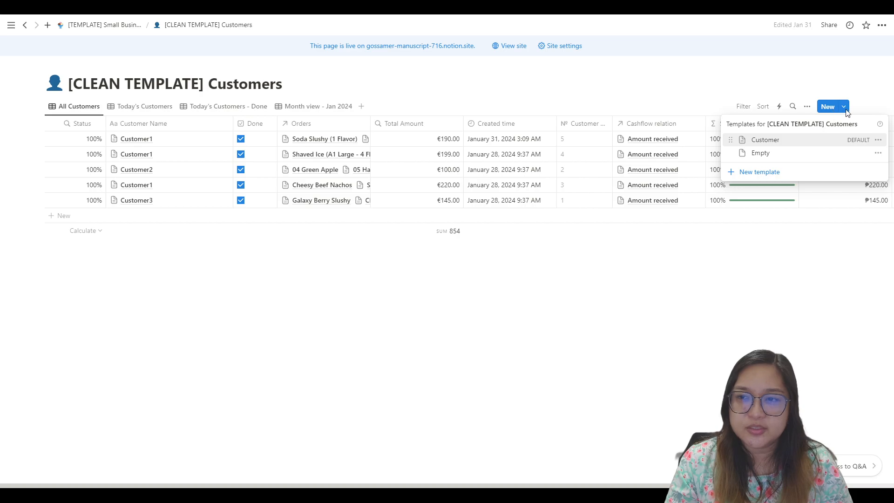
click(878, 140)
click(770, 140)
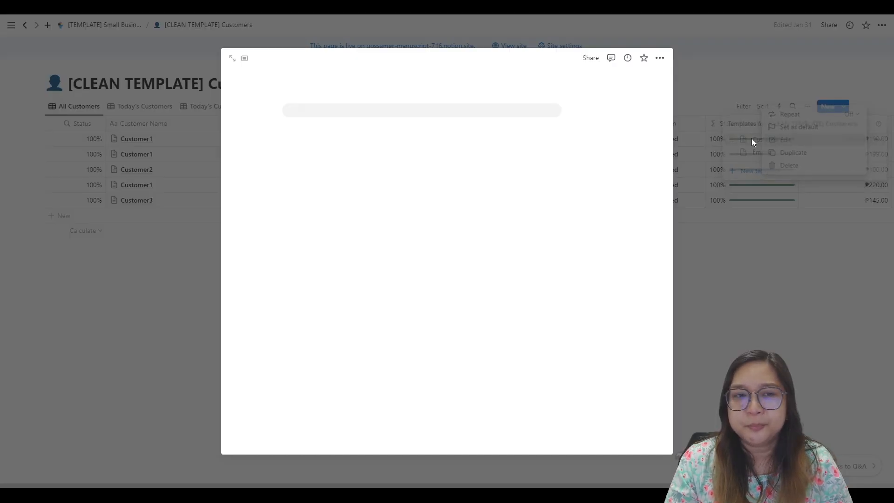
Step: Examine the order buttons in the Customer template and the configuration of the Shaved Ice (A1 Large - 4 Flavors) button
scroll(406, 216, down, 5)
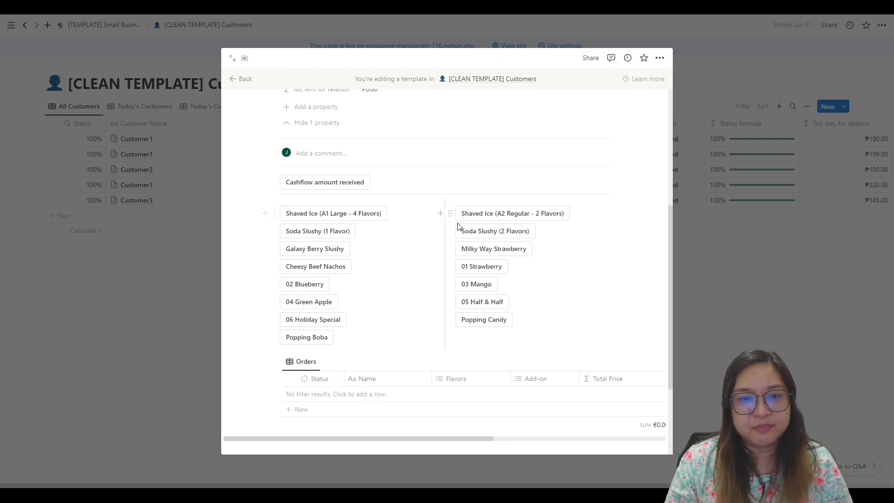
scroll(527, 298, down, 3)
scroll(465, 288, up, 3)
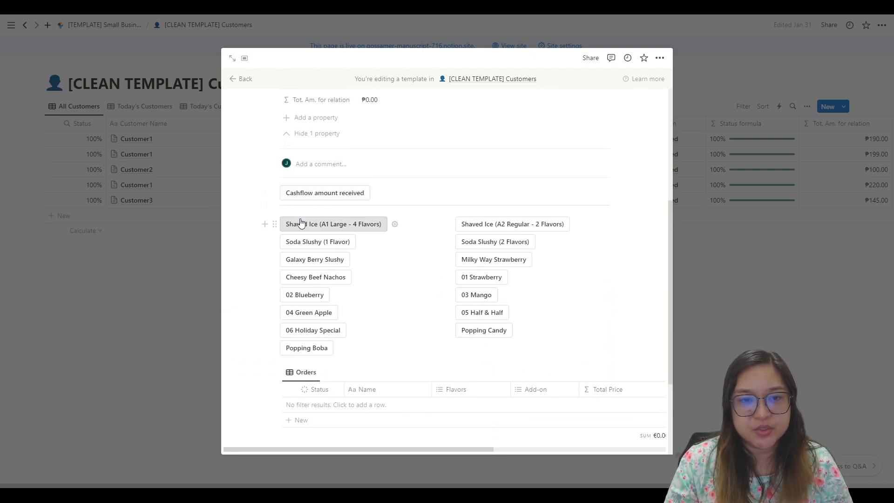
click(394, 226)
scroll(349, 351, down, 3)
click(370, 208)
click(480, 242)
scroll(480, 243, up, 3)
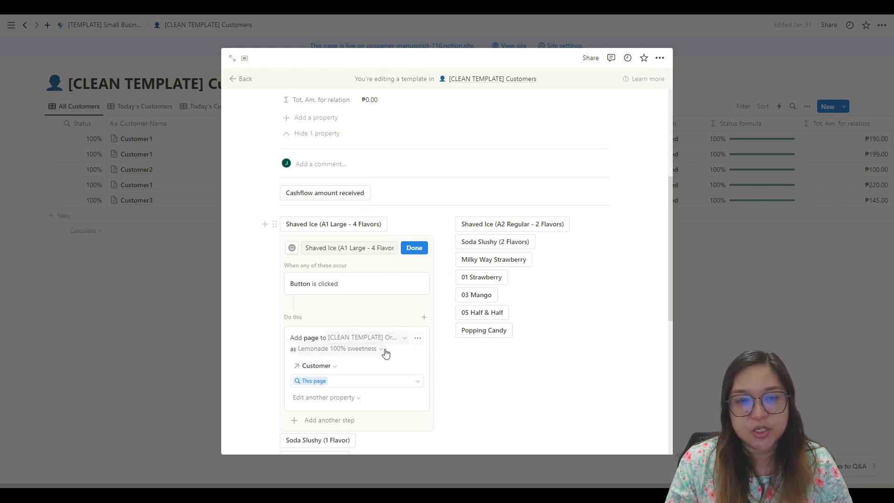
scroll(401, 340, down, 4)
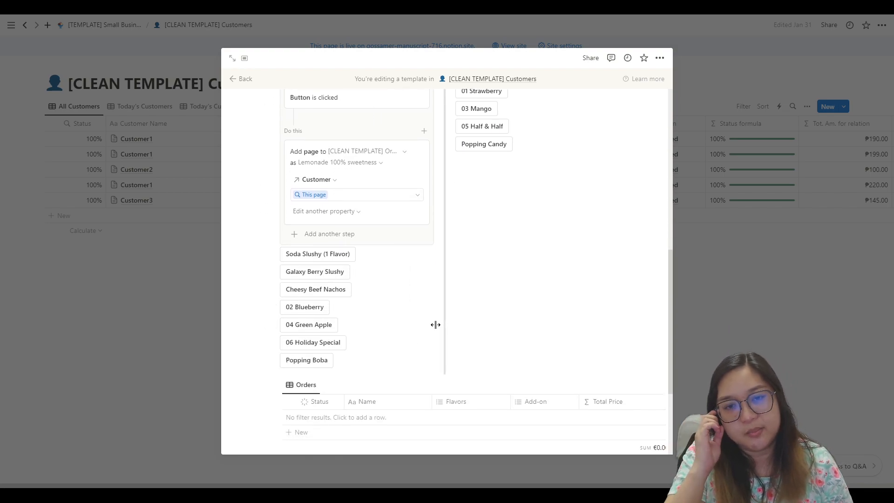
scroll(438, 318, up, 5)
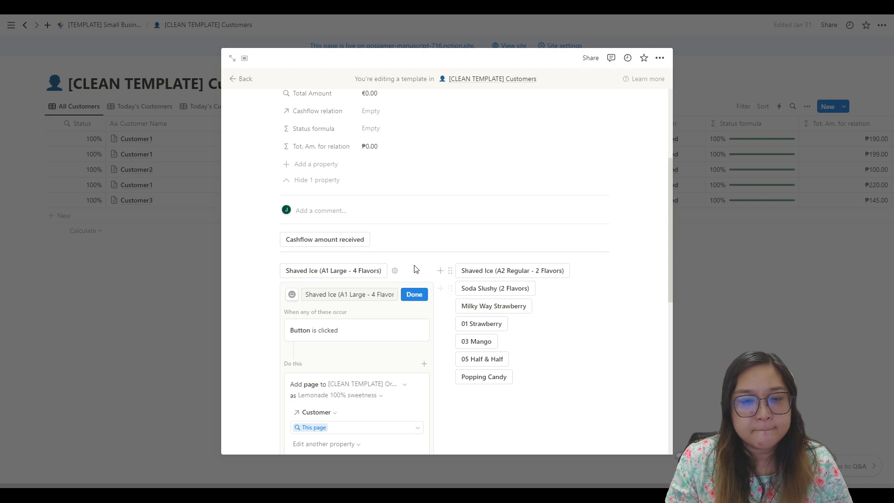
scroll(418, 265, down, 6)
scroll(416, 266, up, 4)
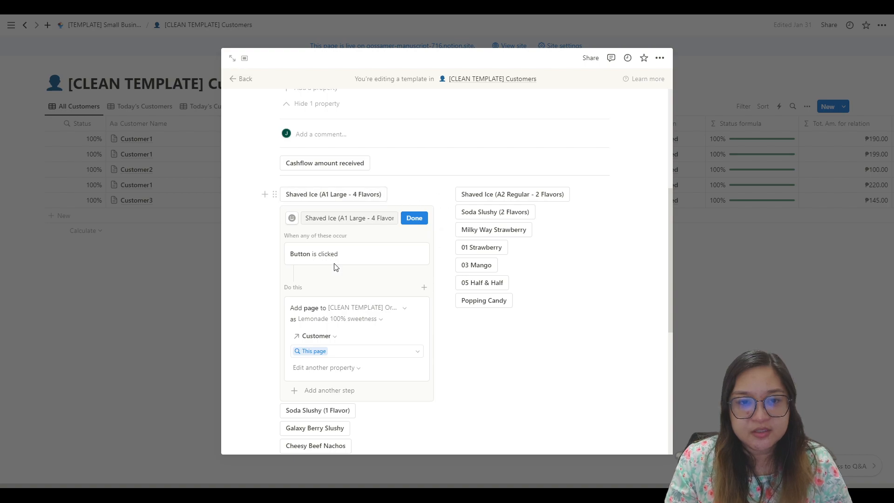
Step: Check the available order templates and the name field of the Shaved Ice (A1 Large - 4 Flavors) button and close its settings
click(368, 319)
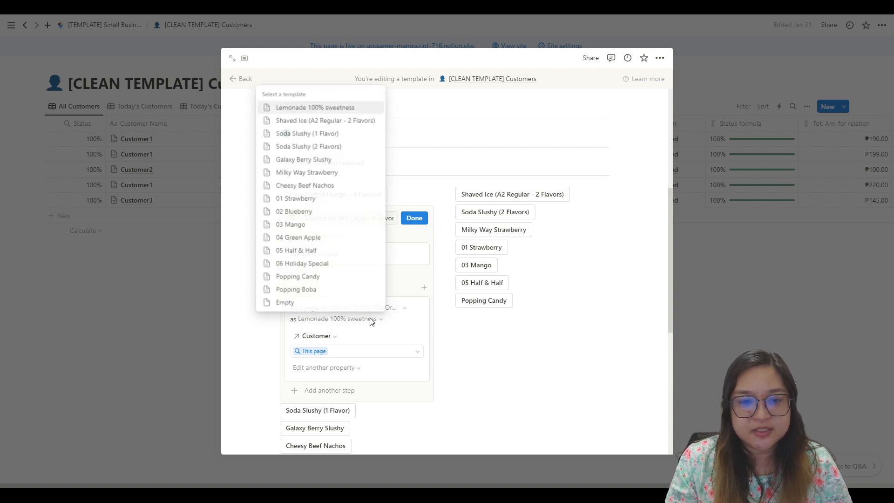
click(319, 116)
click(350, 218)
drag(306, 220, 439, 216)
click(391, 218)
click(327, 218)
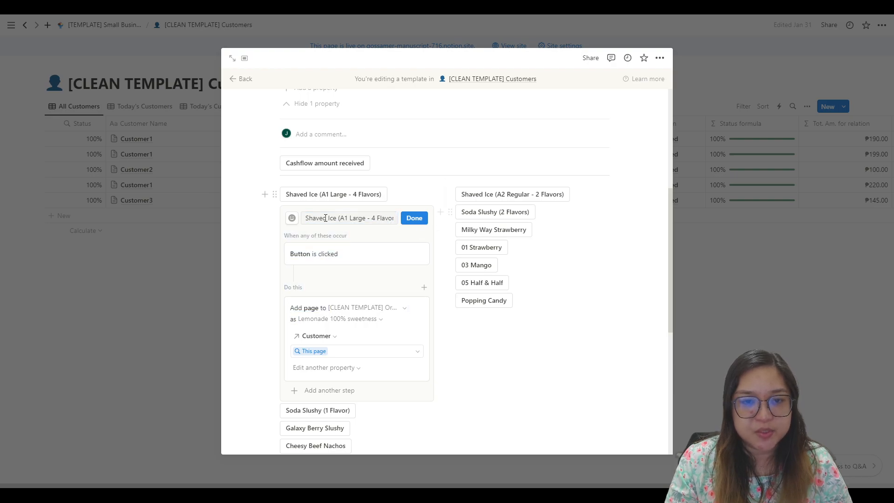
scroll(419, 182, down, 4)
scroll(397, 189, up, 4)
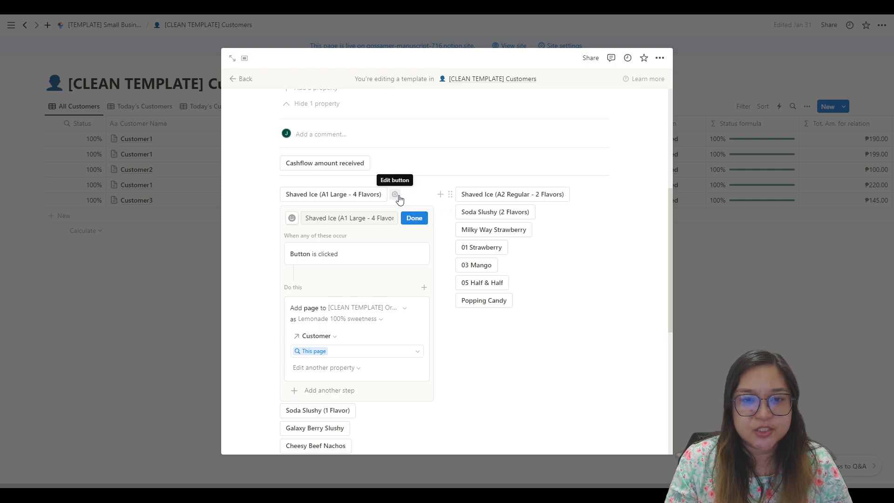
click(414, 218)
Step: Review the Customer template's properties, order buttons, and embedded Orders and Cashflow C tables
scroll(460, 299, down, 3)
scroll(527, 296, up, 5)
scroll(371, 214, up, 3)
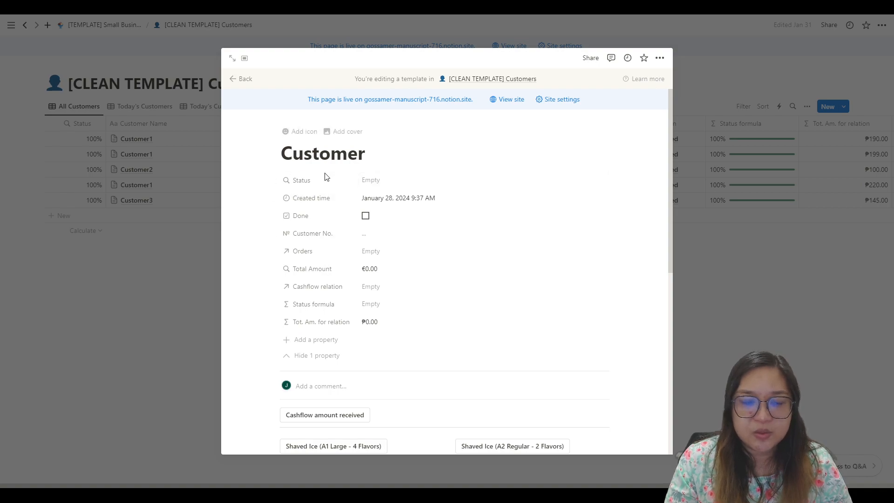
scroll(411, 313, down, 4)
scroll(554, 328, down, 3)
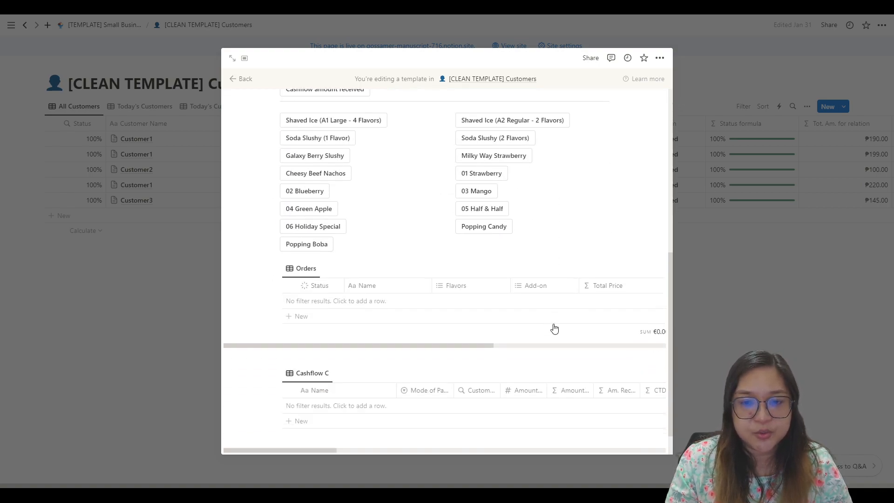
Step: Close the Customer template and check the templates and their options in the [CLEAN TEMPLATE] Customers database
click(730, 306)
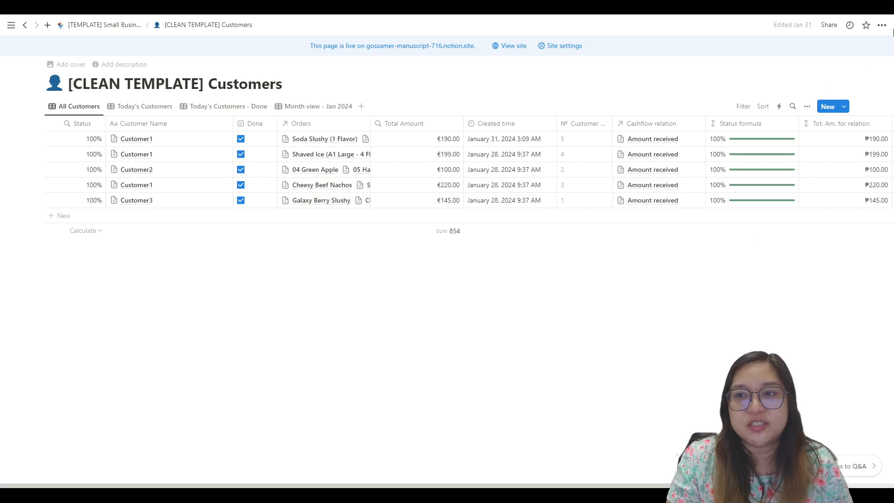
click(843, 107)
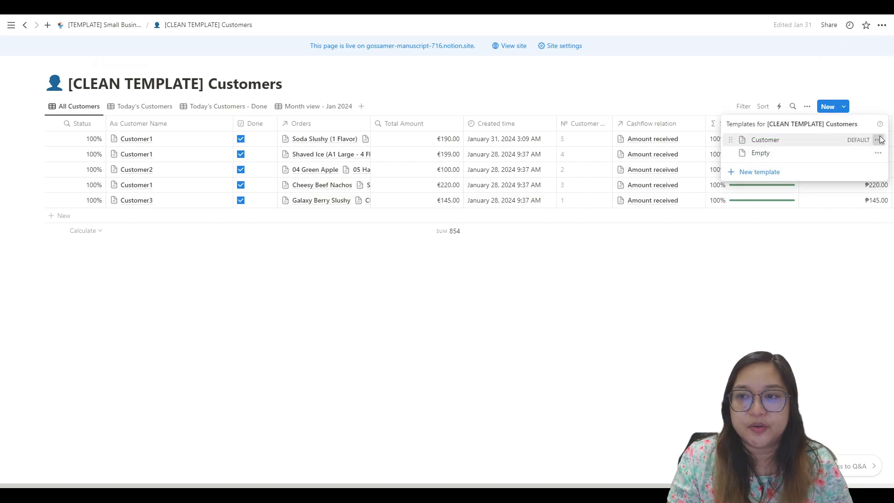
click(877, 140)
click(696, 288)
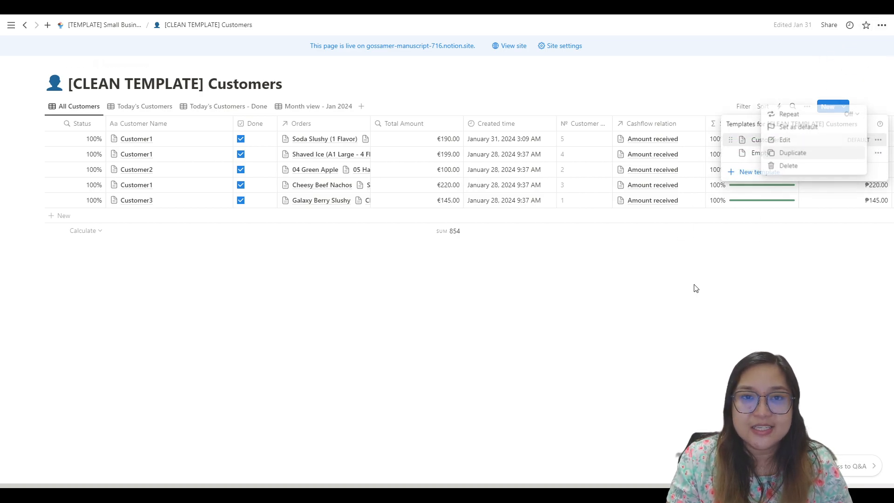
Step: Return to the Small Business Dashboard and review its Quick Order Menu and its Customers, Orders, Cashflow and Databases sections
click(116, 28)
click(121, 25)
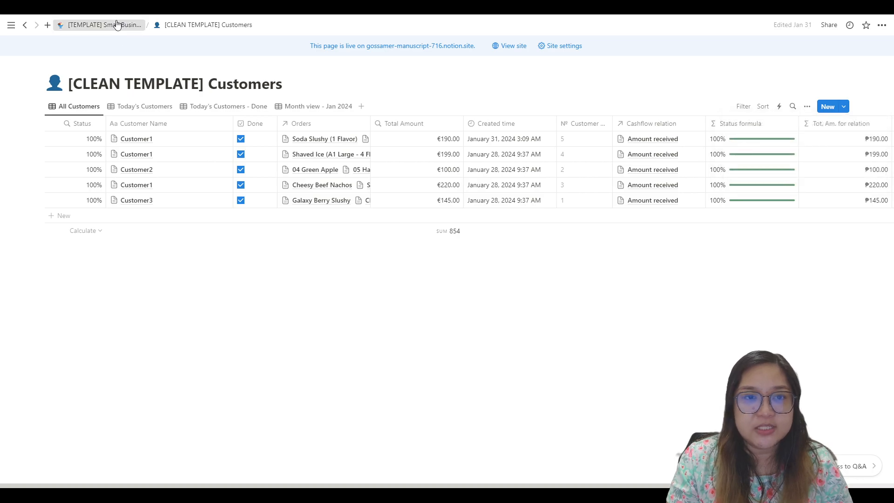
scroll(403, 259, down, 10)
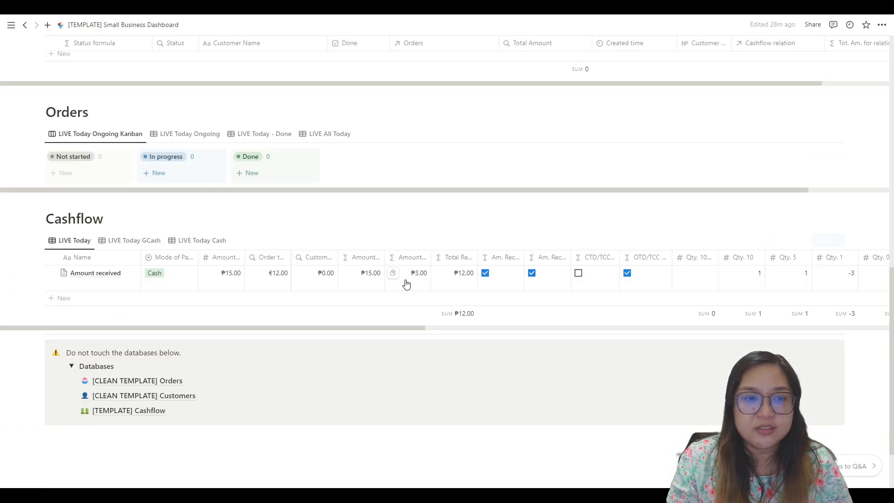
scroll(407, 290, up, 7)
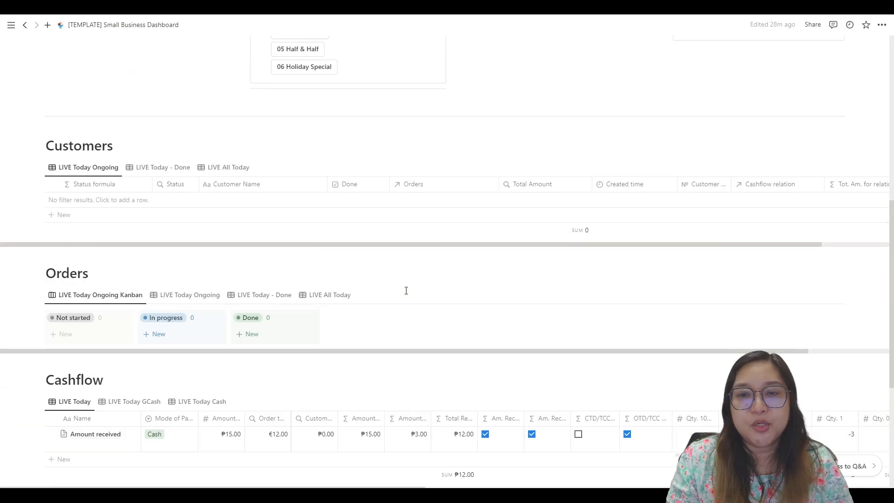
scroll(406, 290, up, 4)
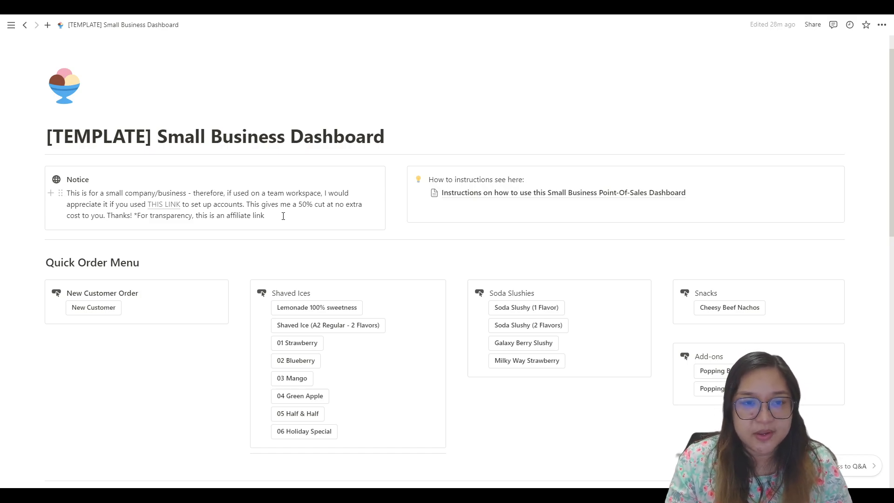
scroll(283, 215, down, 10)
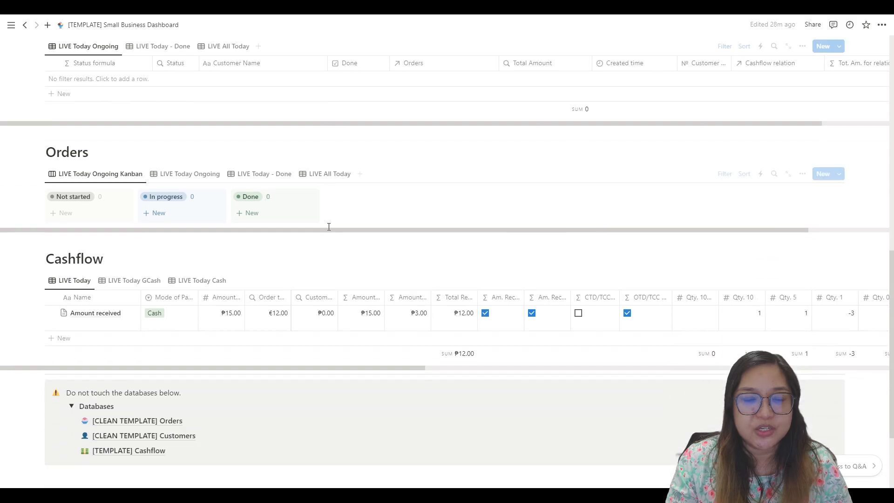
scroll(329, 230, up, 10)
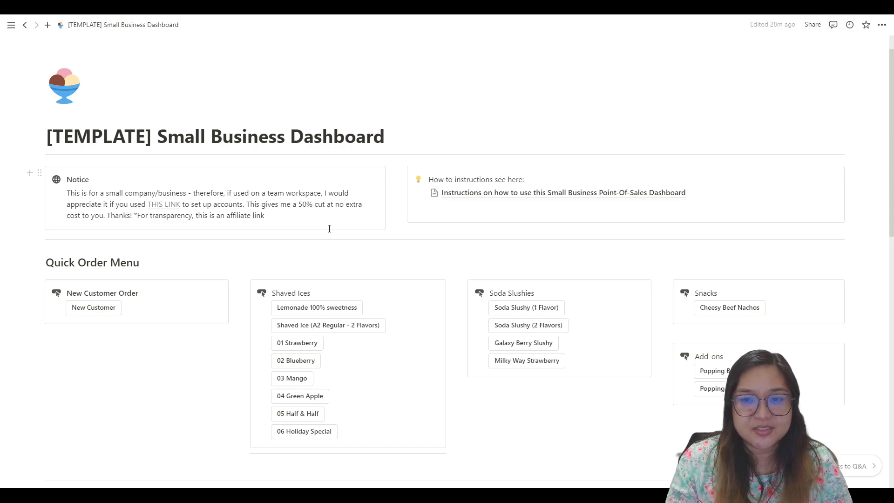
scroll(343, 229, down, 10)
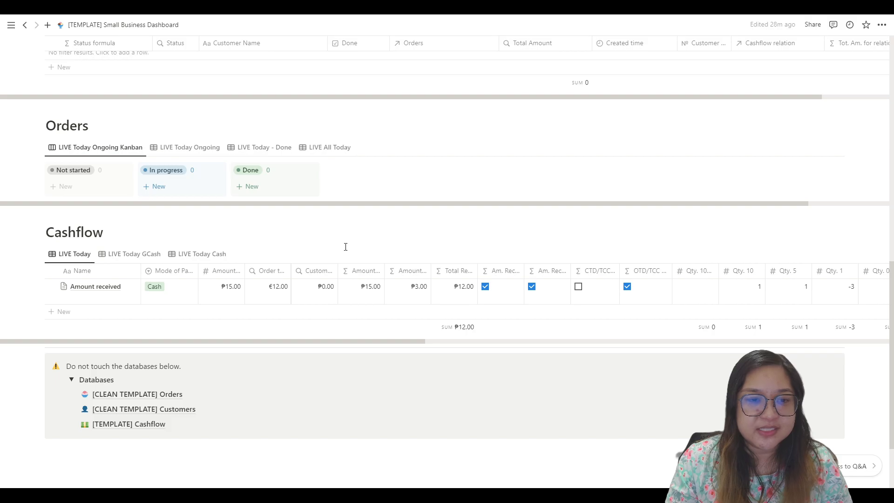
scroll(480, 281, up, 4)
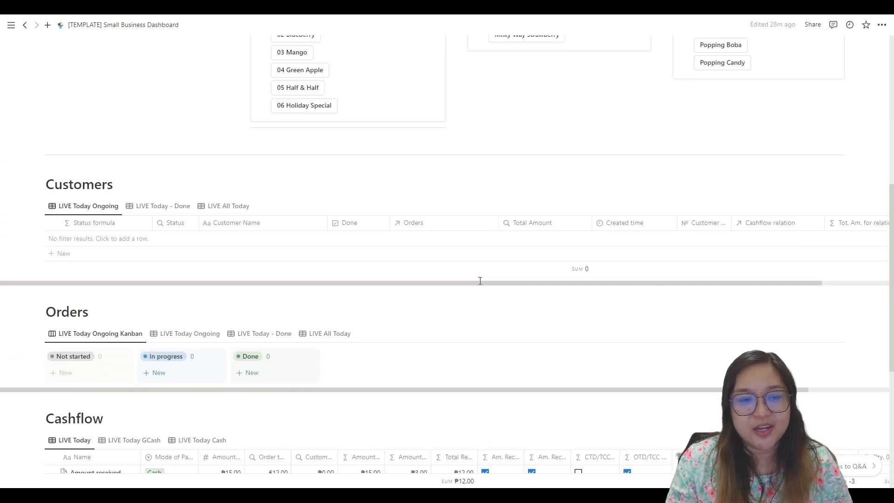
scroll(480, 280, down, 3)
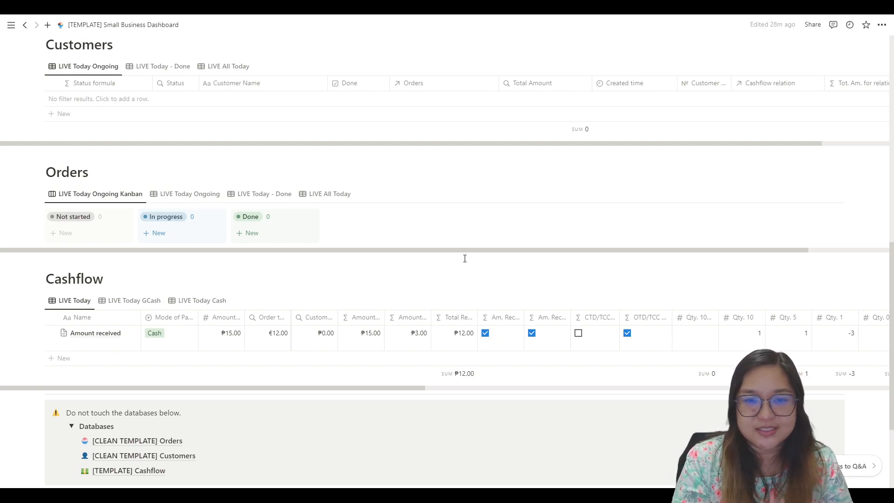
scroll(465, 258, up, 6)
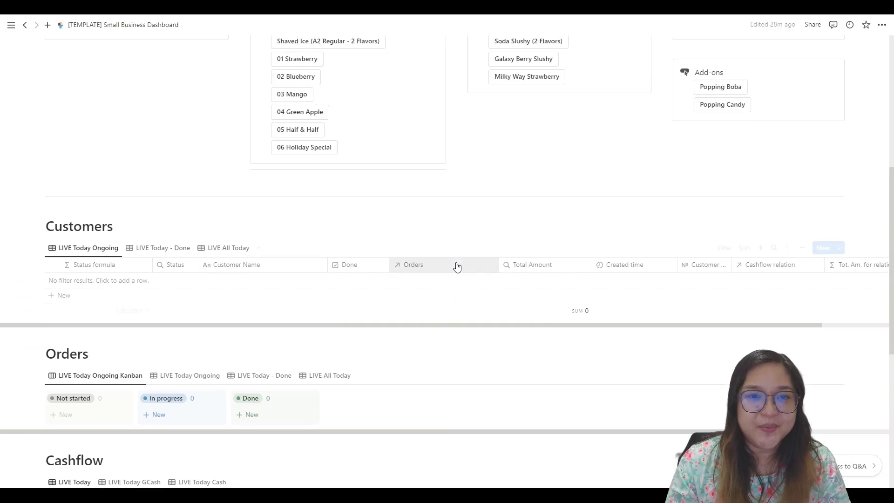
scroll(498, 253, up, 4)
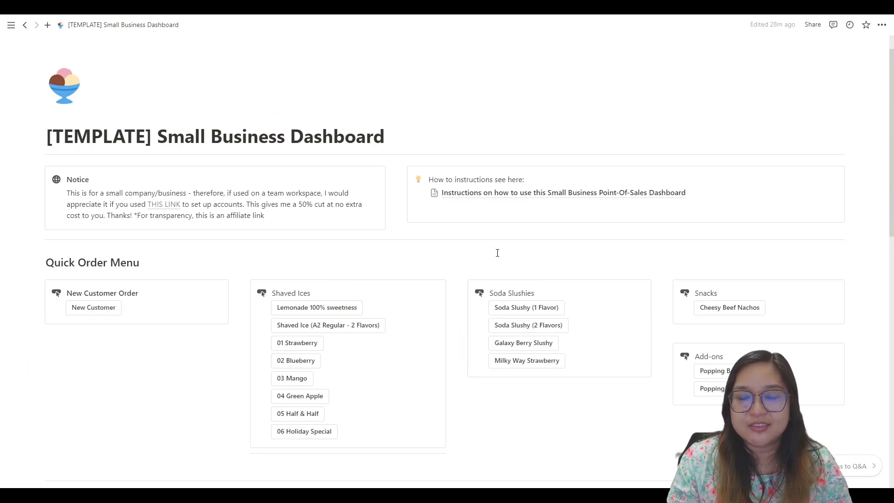